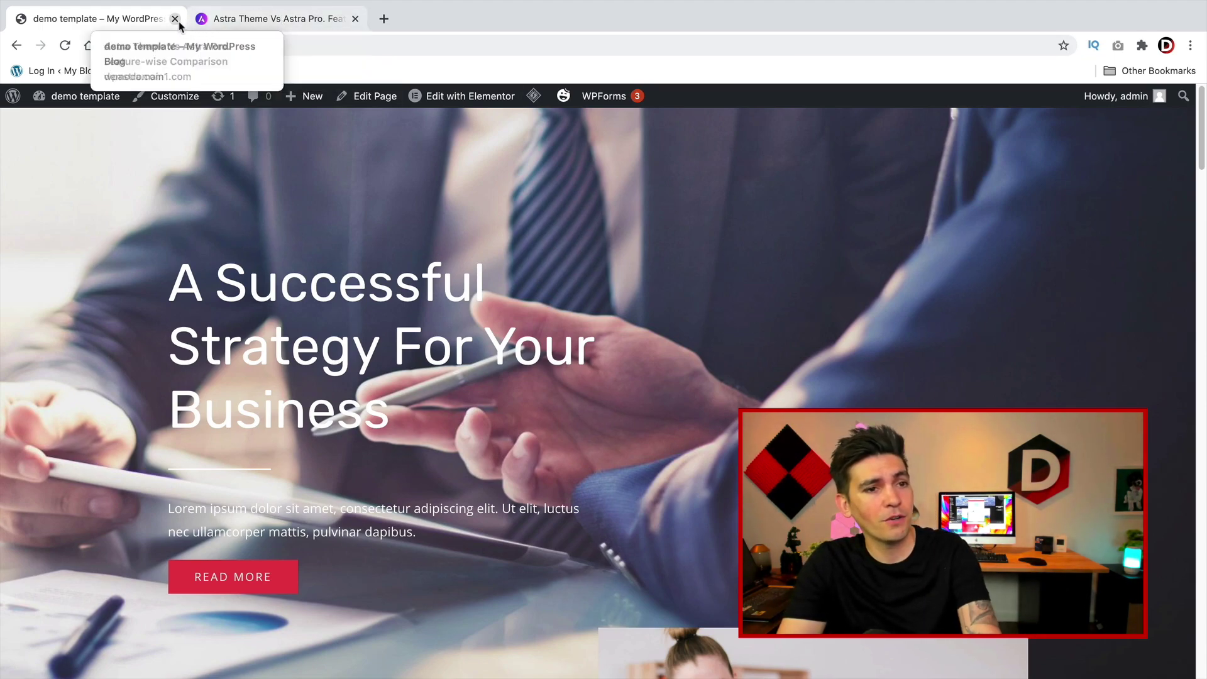
- Go to the WordPress dashboard's installed themes and check the version of the active Astra theme
mouse_move(93, 110)
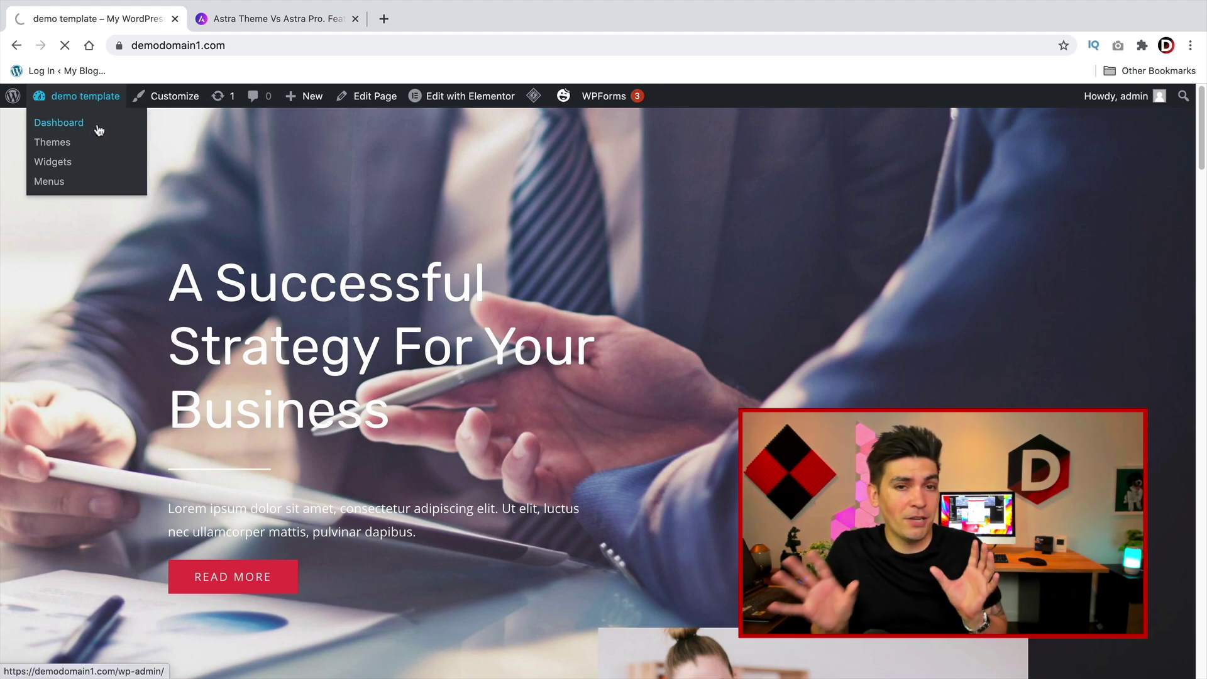
left_click(143, 126)
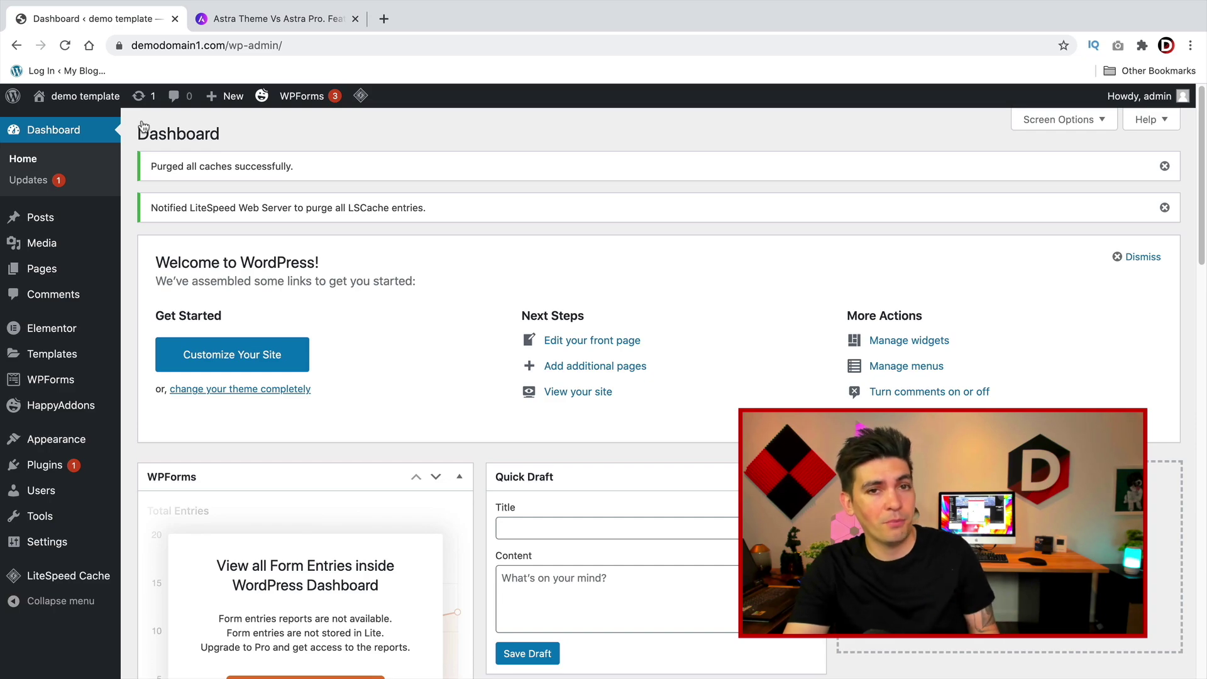
mouse_move(74, 441)
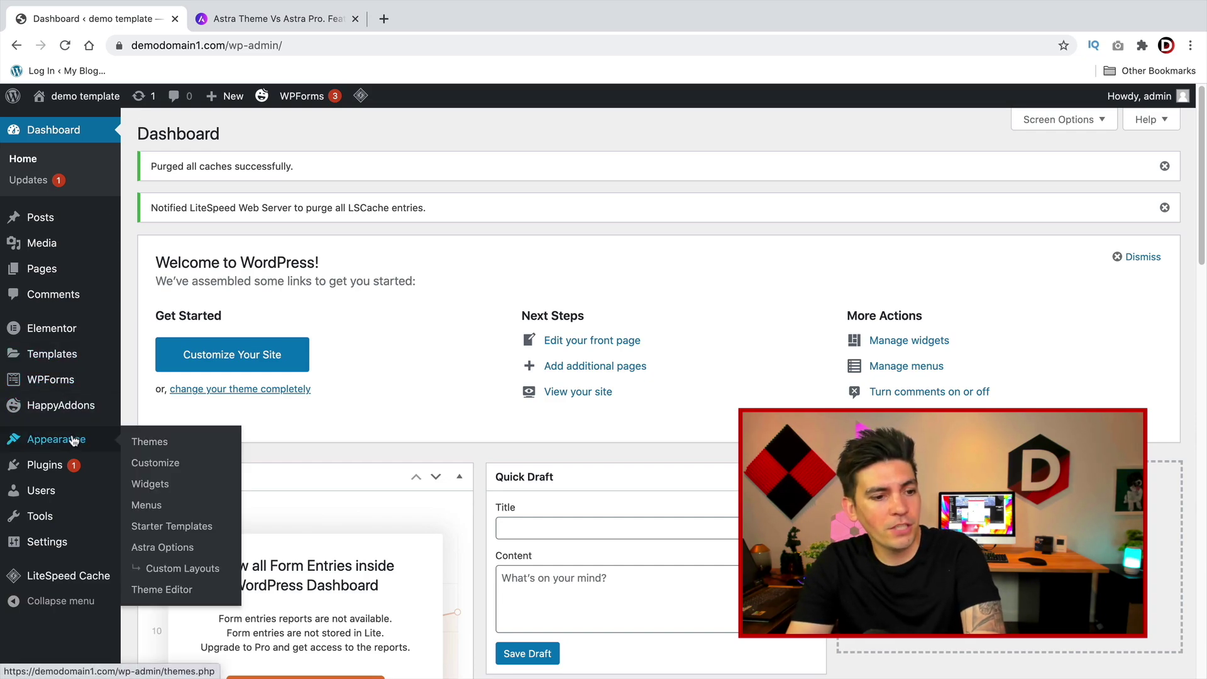
left_click(140, 445)
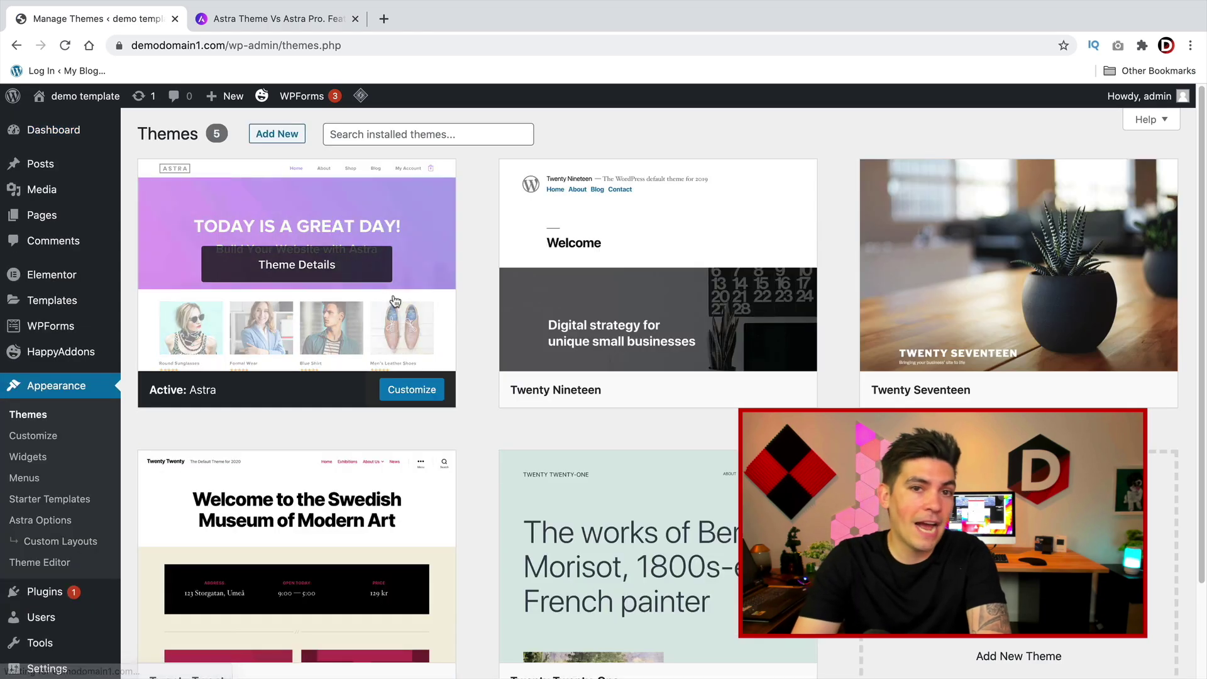
left_click(367, 258)
scroll(862, 264, "down", 2)
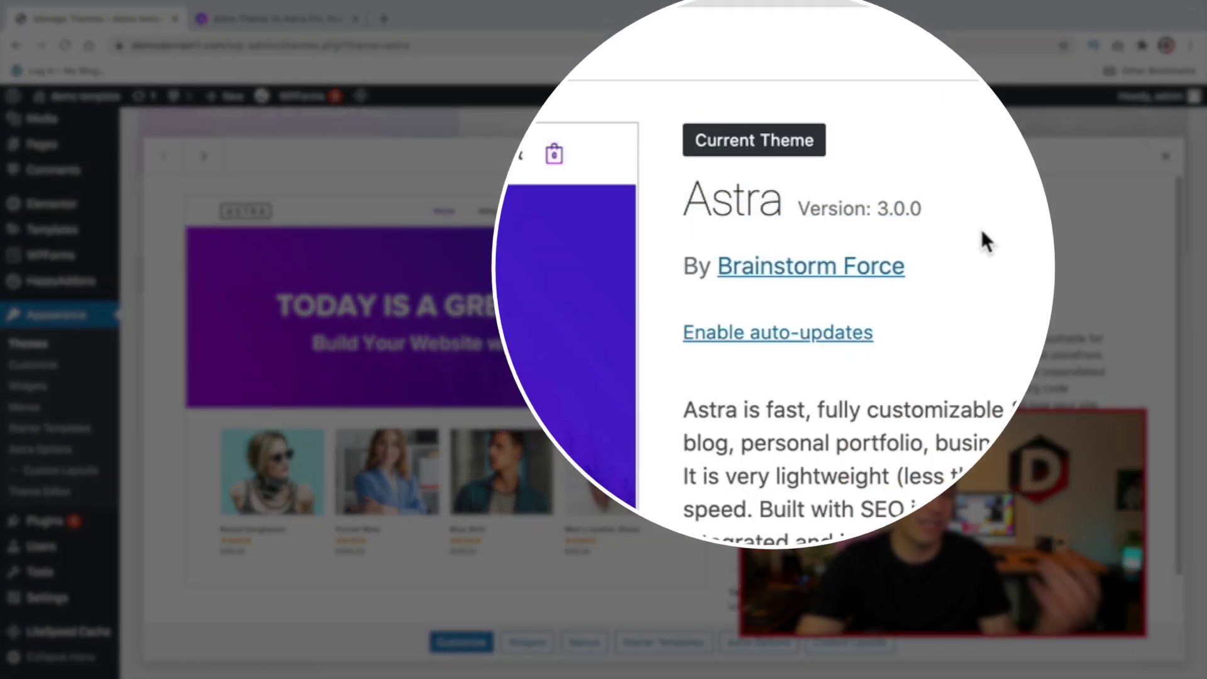
left_click(1165, 156)
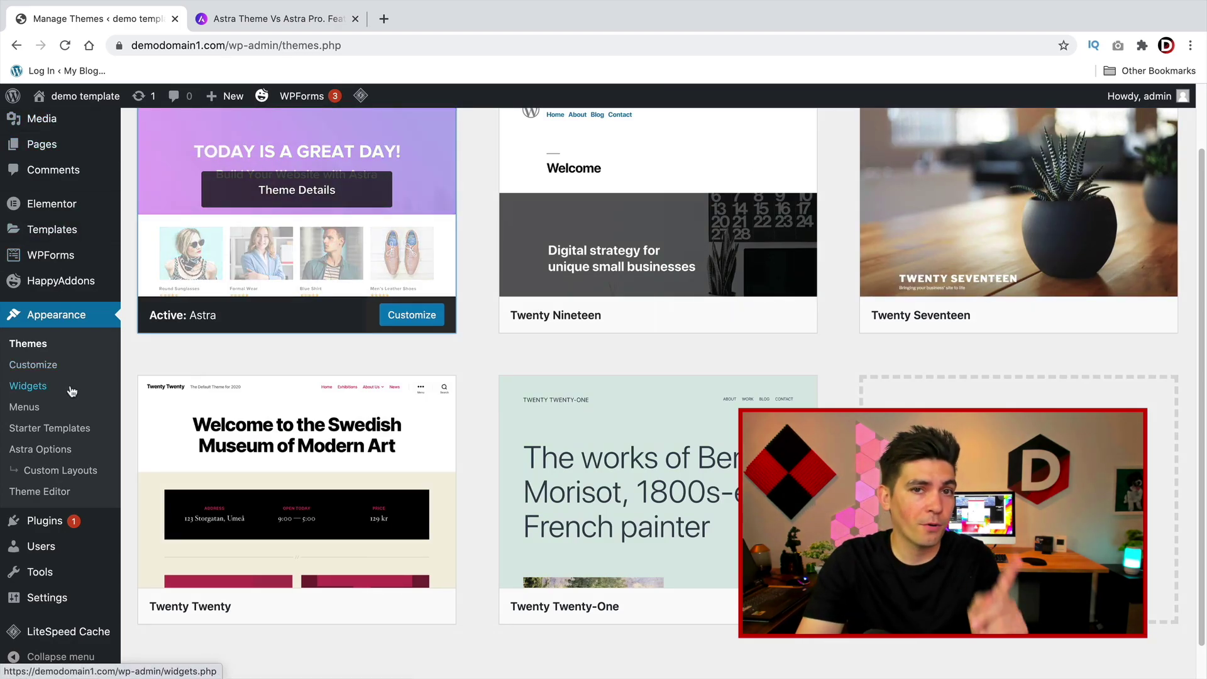
- In Astra Options, switch to the old header/footer and back to the new Header/Footer Builder
left_click(51, 452)
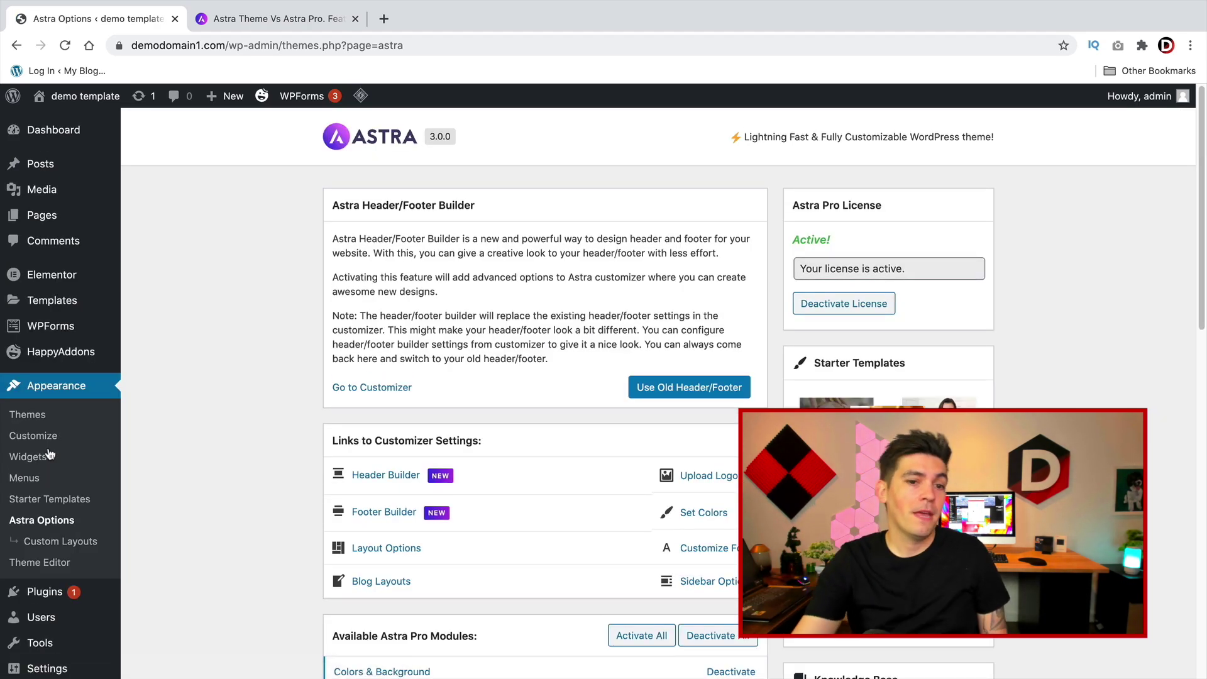
left_click(658, 394)
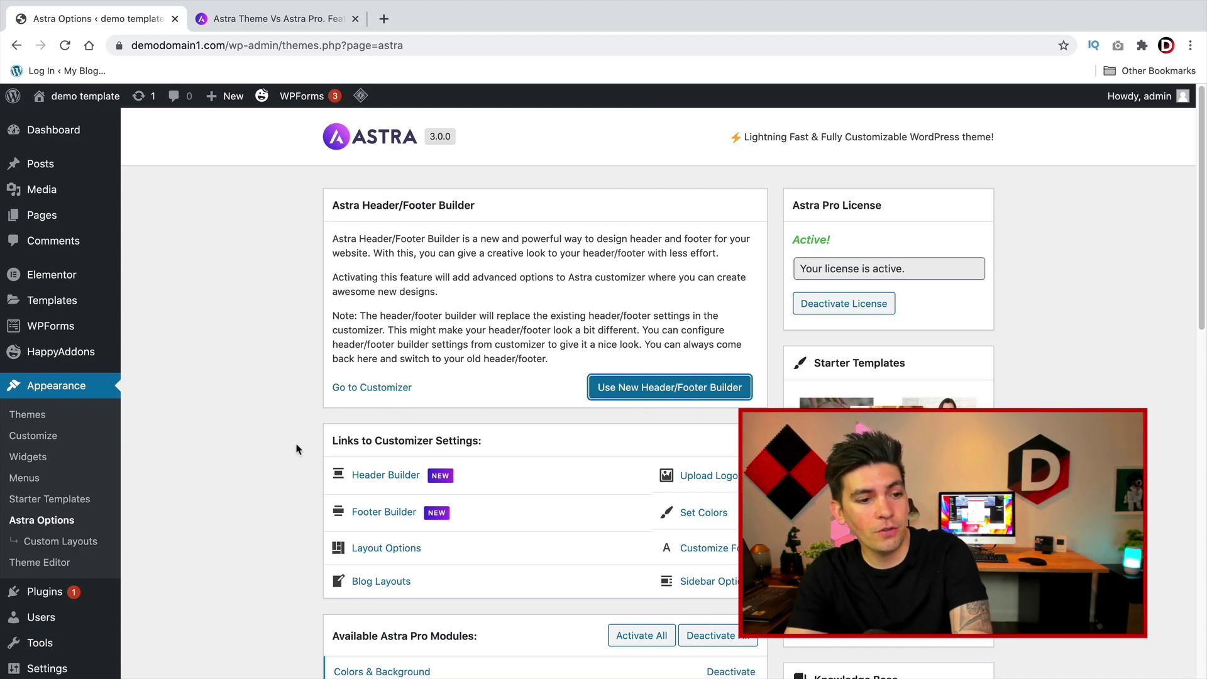
left_click(647, 394)
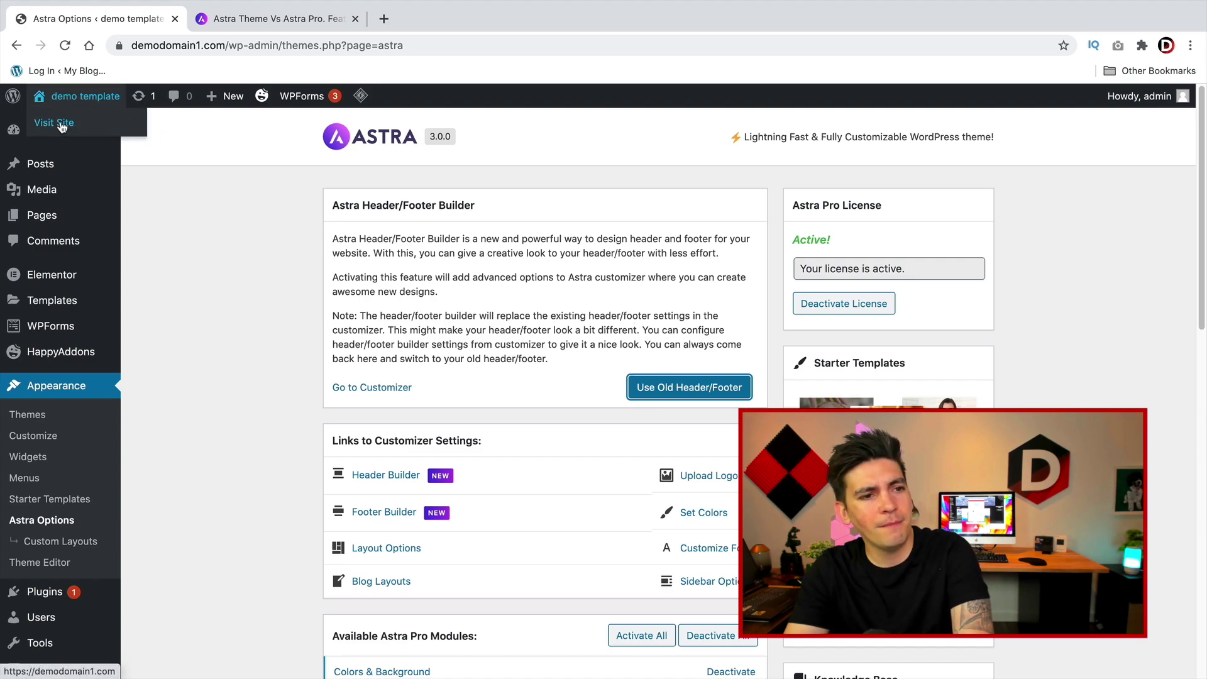
- Visit the site, reload its home page, and open the Header Builder in the theme customizer
left_click(61, 124)
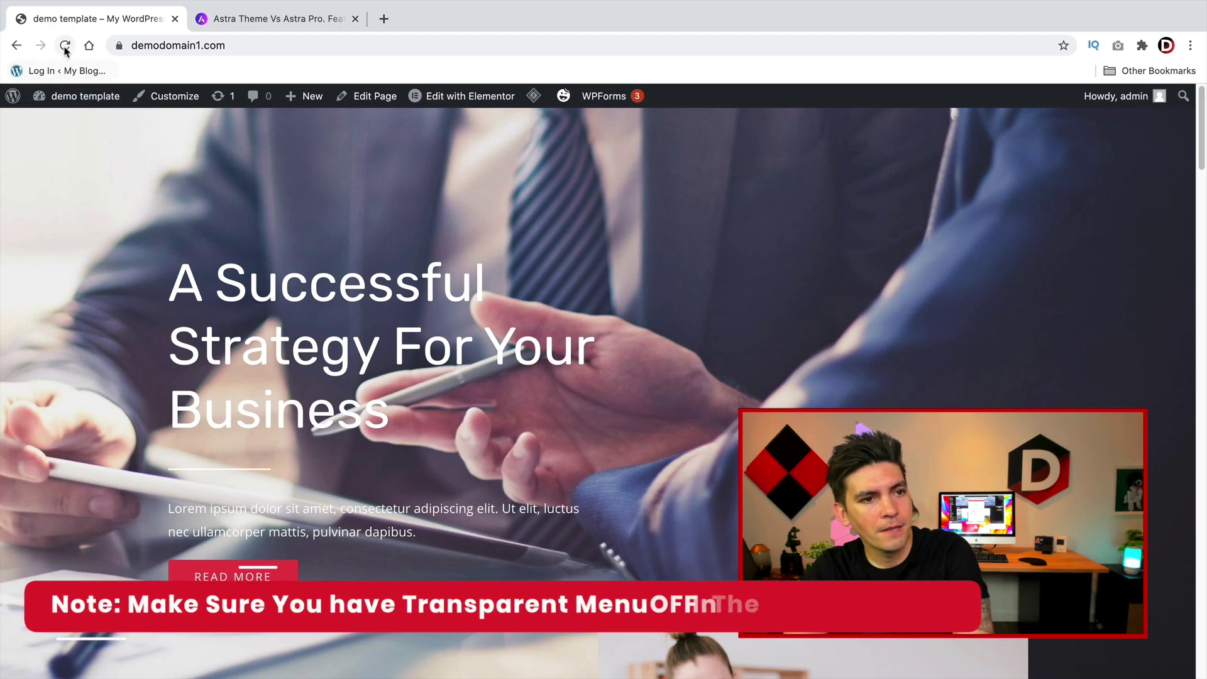
left_click(64, 47)
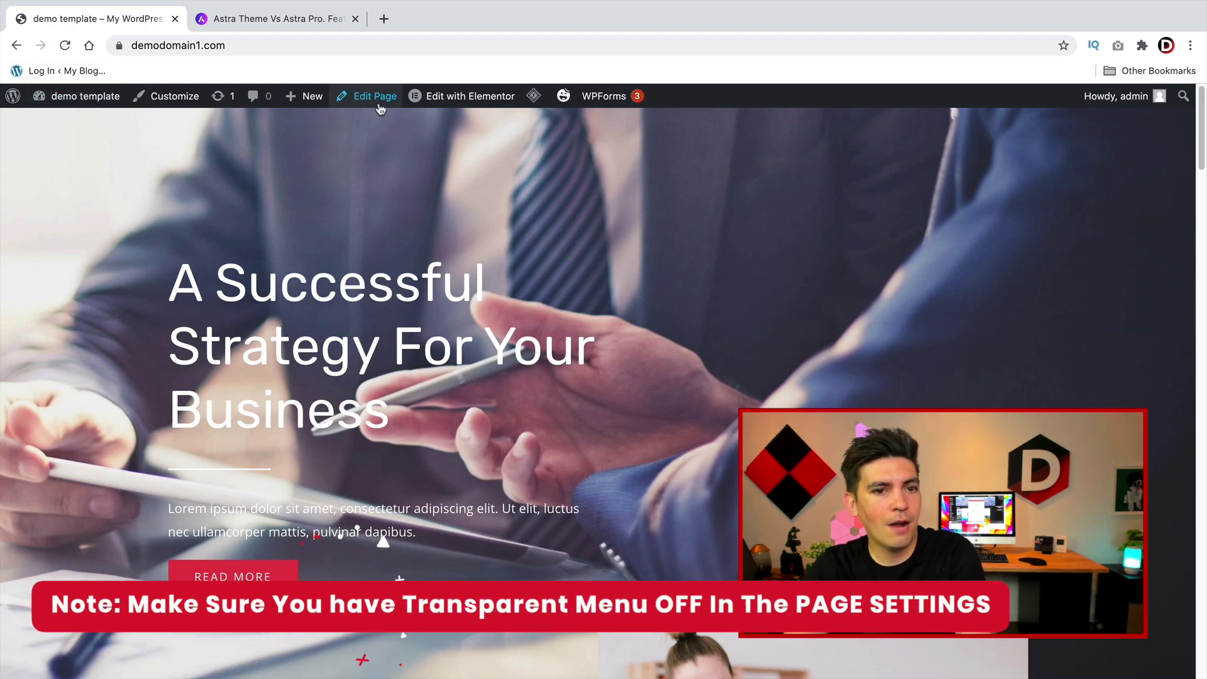
left_click(187, 101)
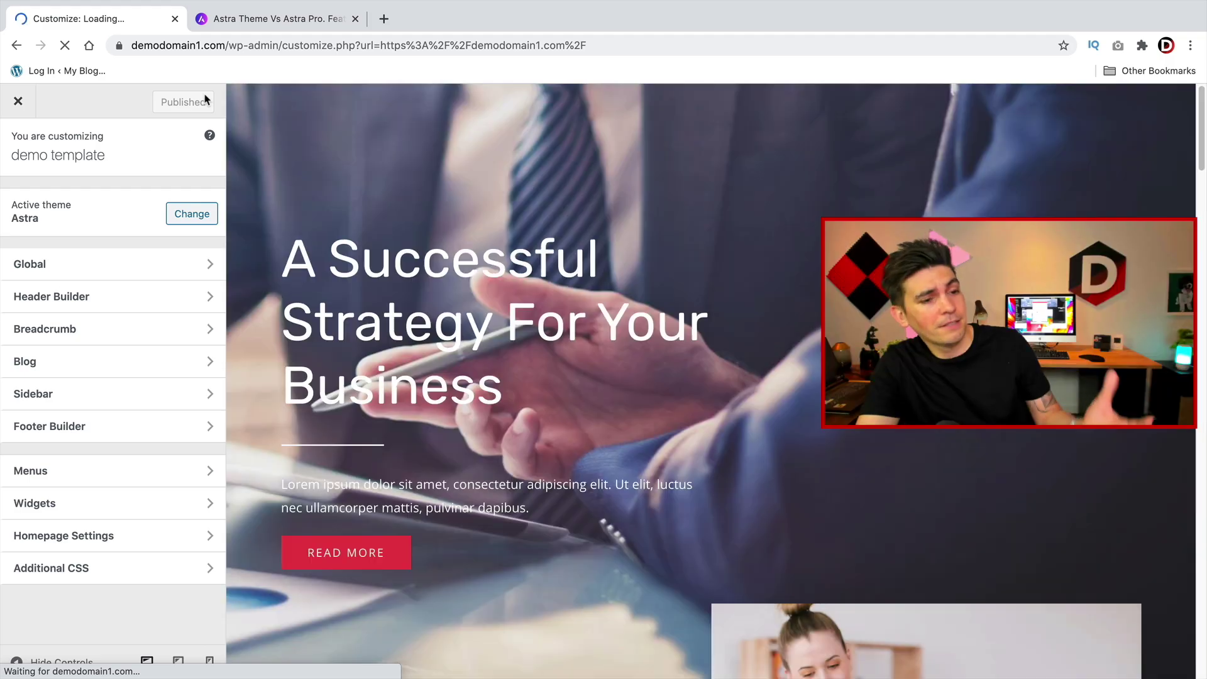
left_click(67, 303)
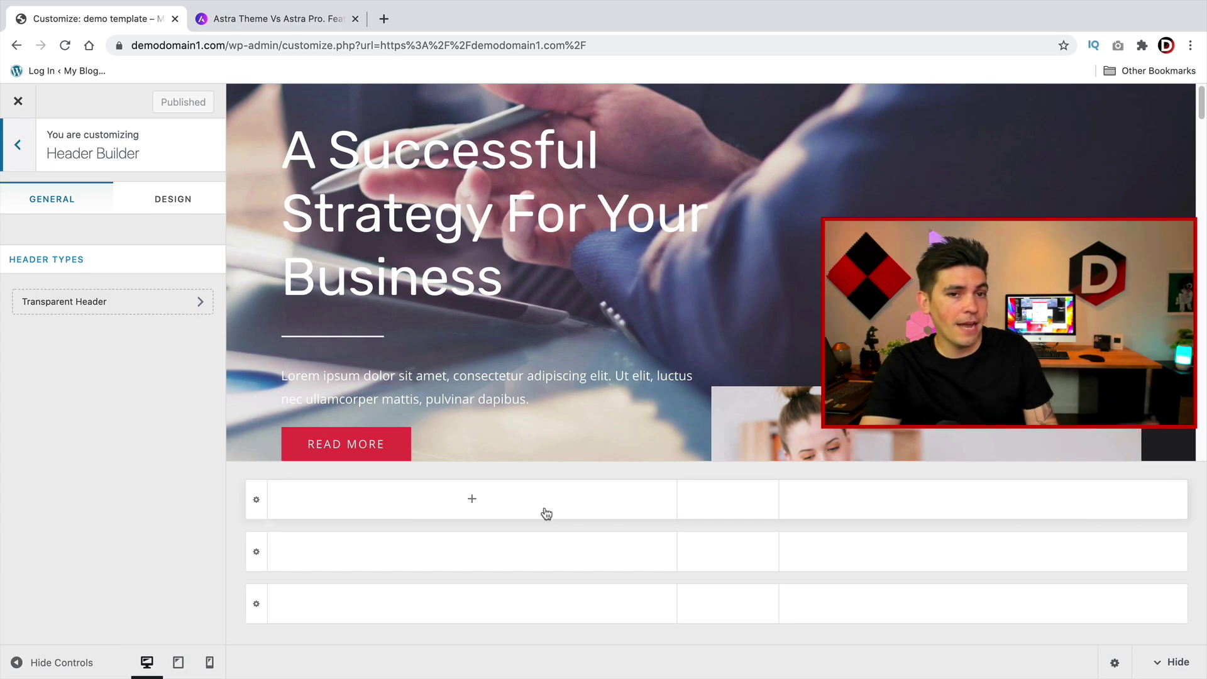
- Browse the elements that can be added to the right section of the top header row
left_click(987, 502)
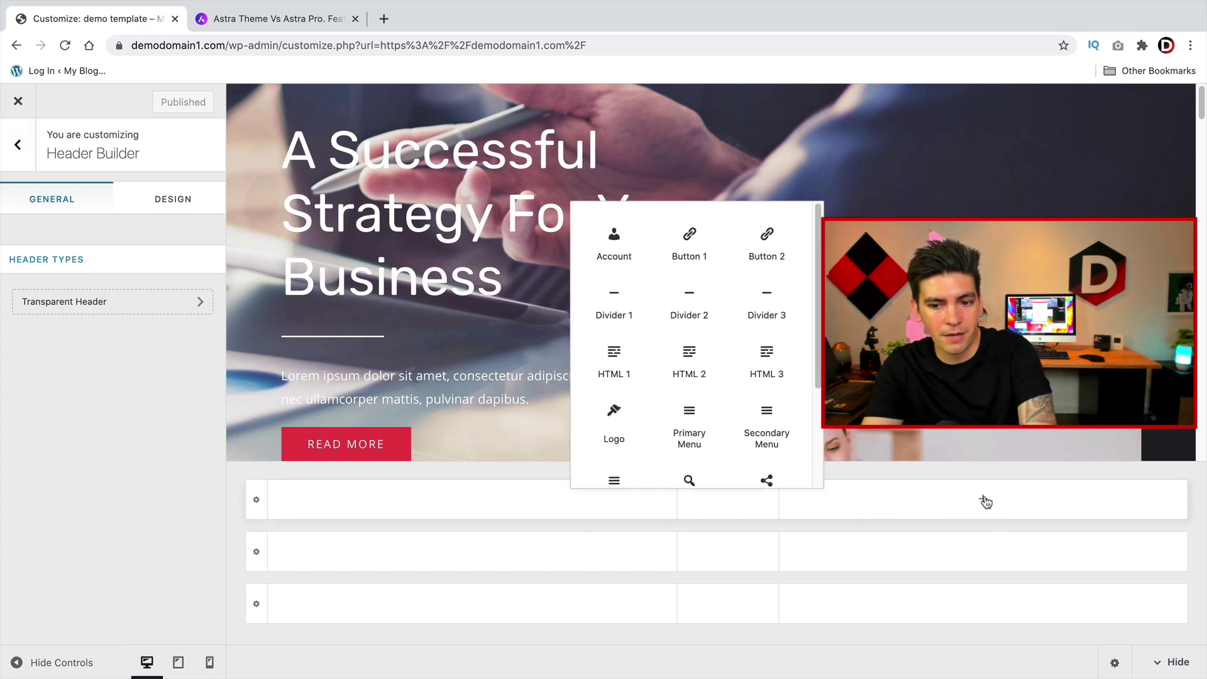
scroll(795, 433, "down", 2)
scroll(747, 439, "up", 2)
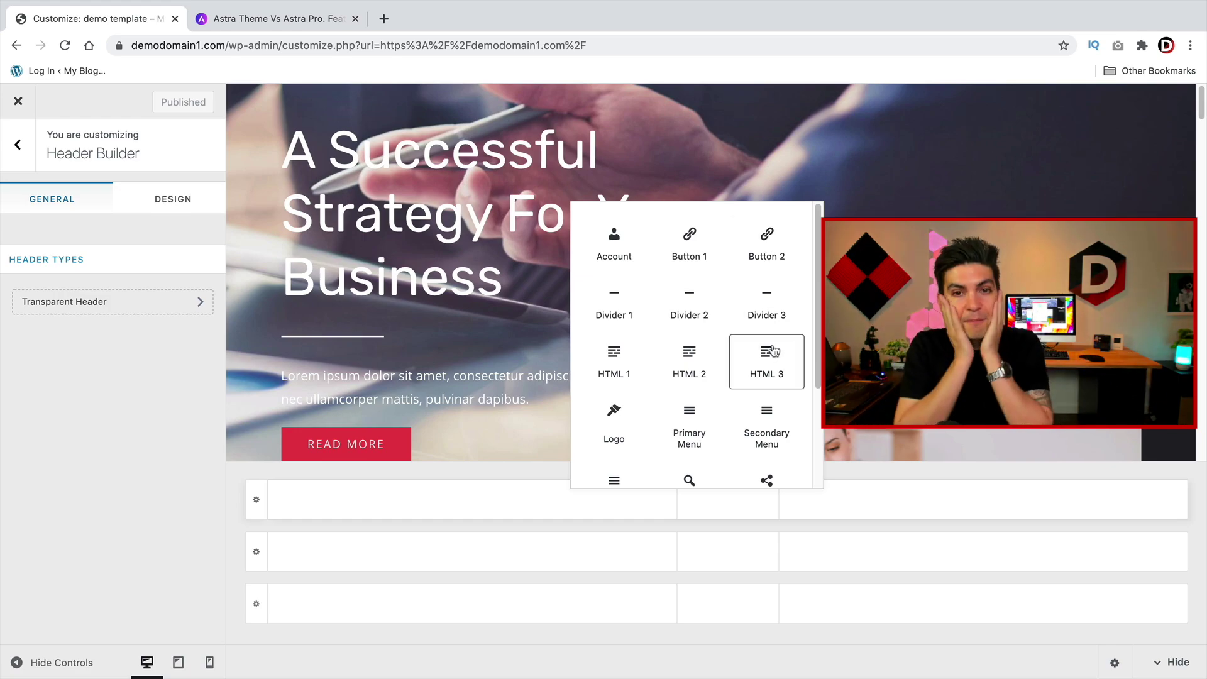
- Check the header features in the Astra Free vs Pro comparison on wpastra.com and return to the customizer
left_click(228, 23)
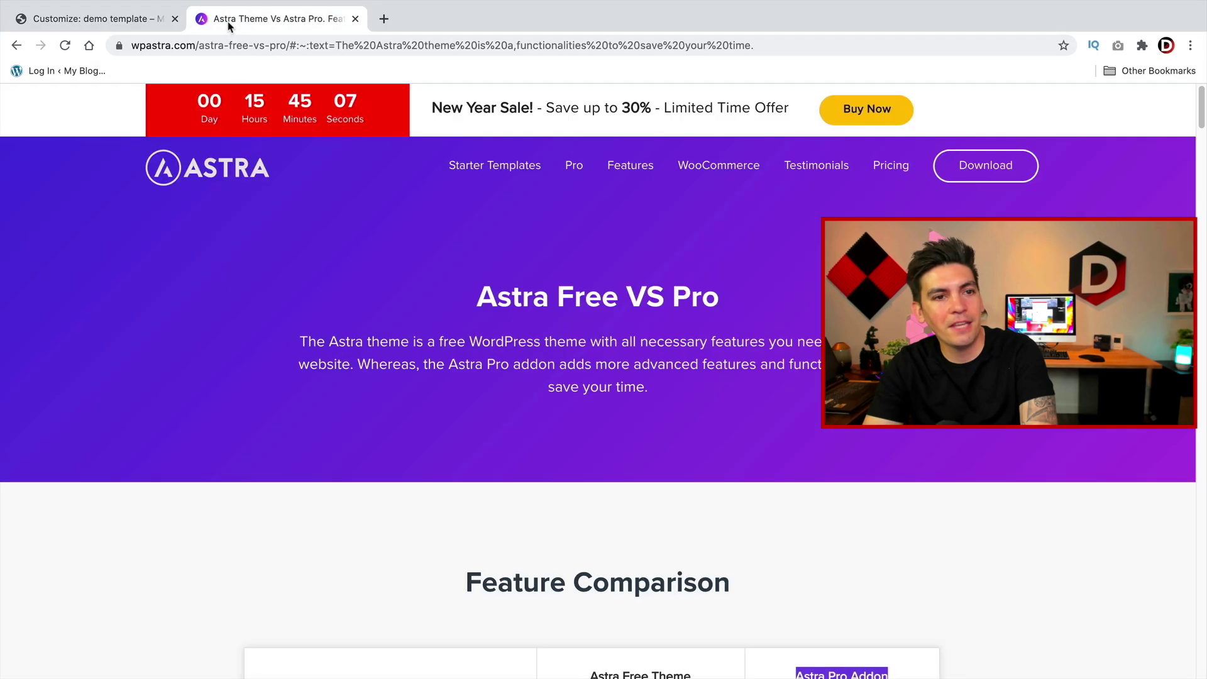
scroll(364, 282, "down", 10)
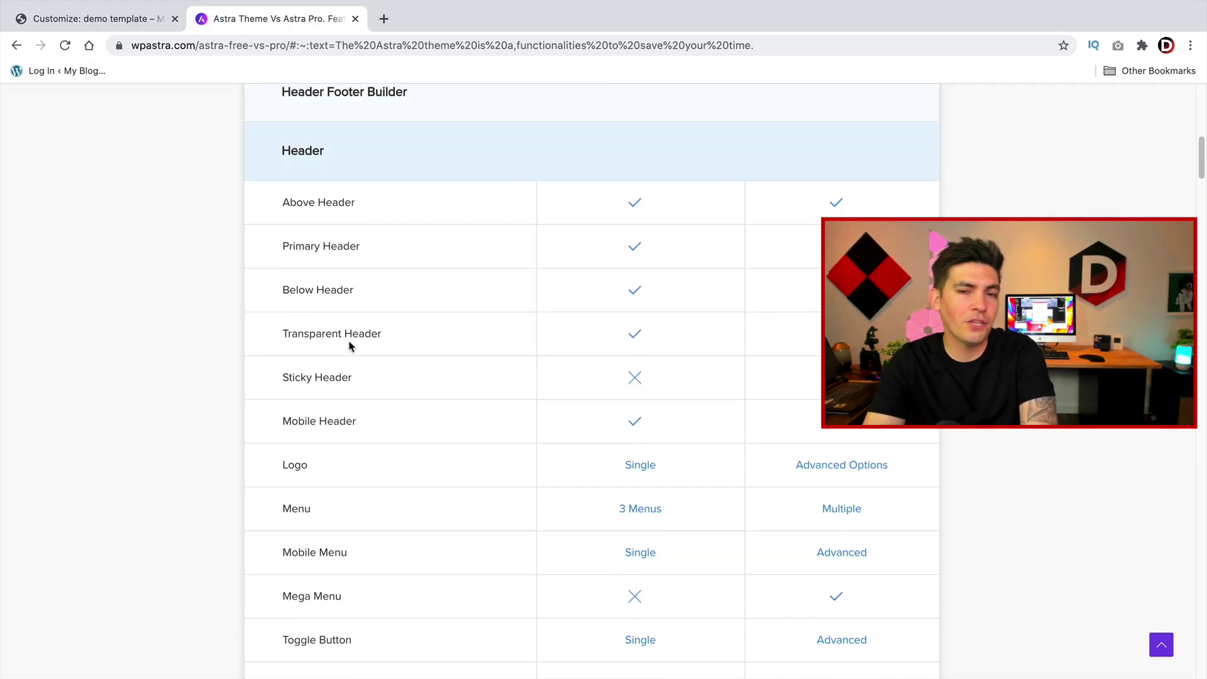
left_click(139, 20)
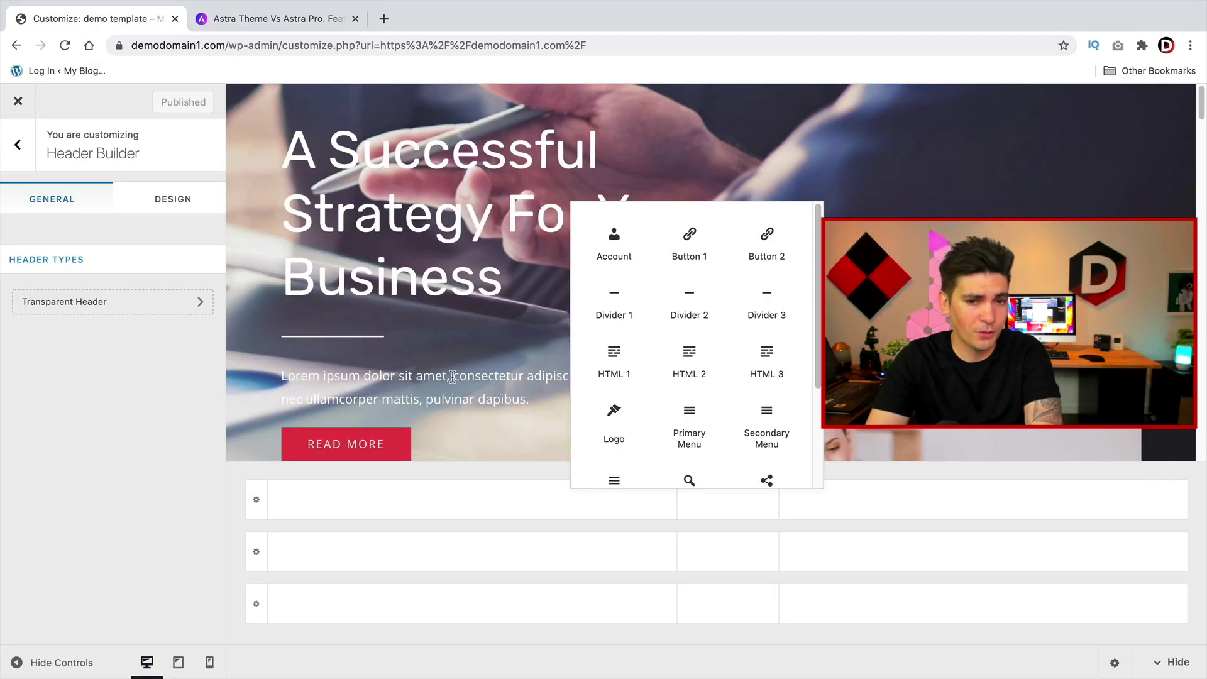
- Add the Primary Menu to the right section of the top header row and move it down to the primary header row
scroll(678, 380, "down", 2)
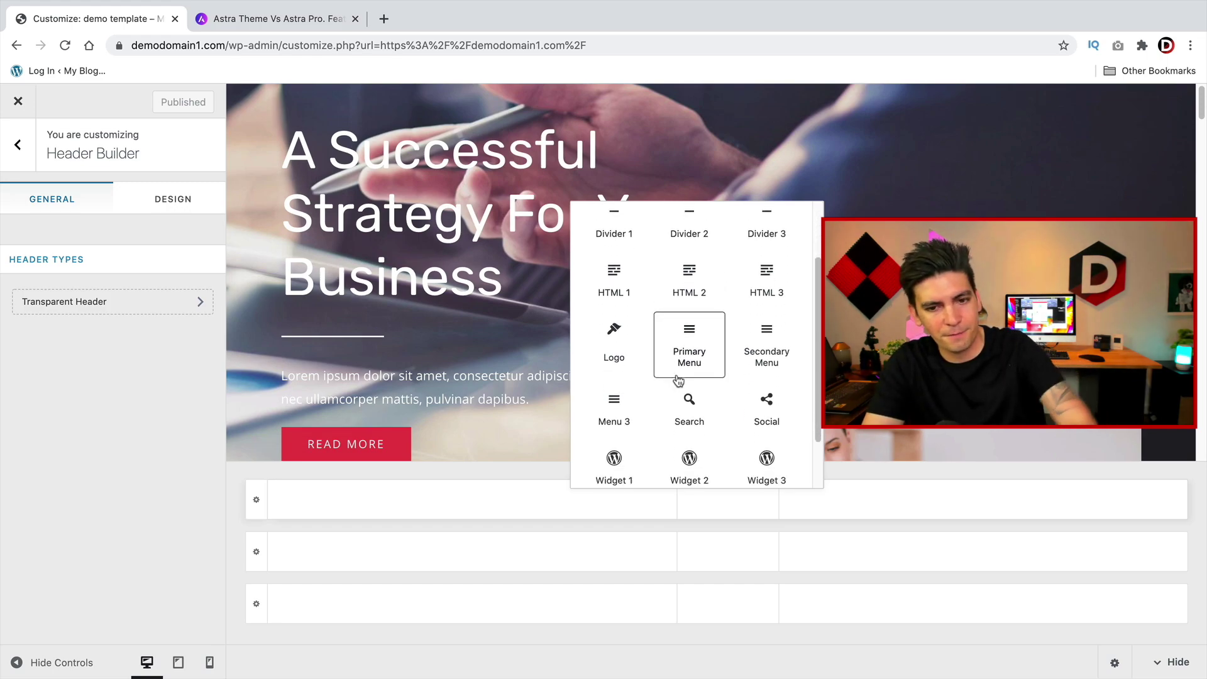
scroll(679, 370, "down", 1)
scroll(692, 384, "up", 2)
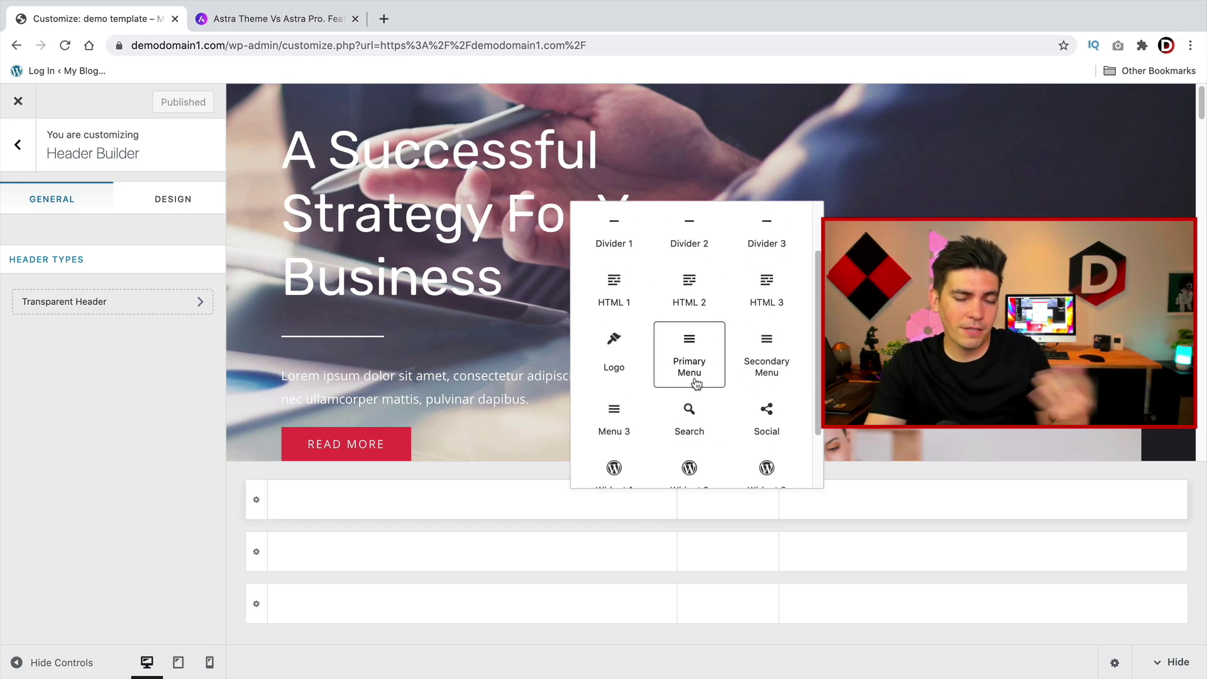
scroll(696, 387, "up", 1)
left_click(698, 421)
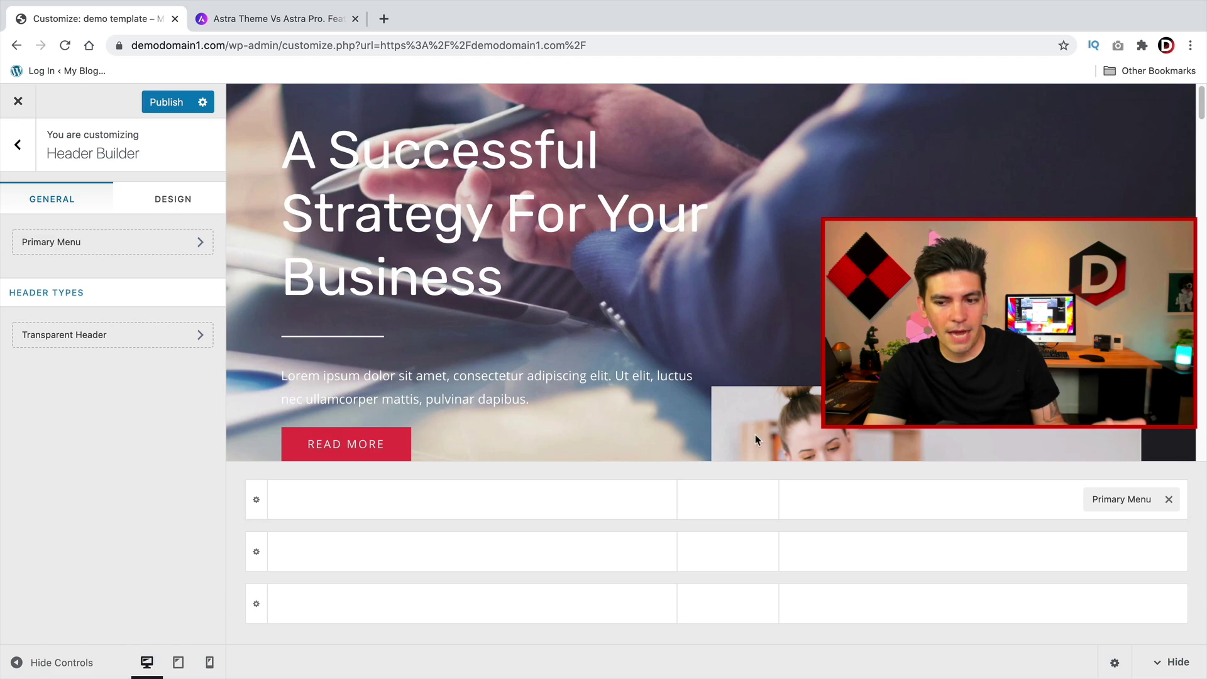
left_click_drag(1110, 499, 1103, 555)
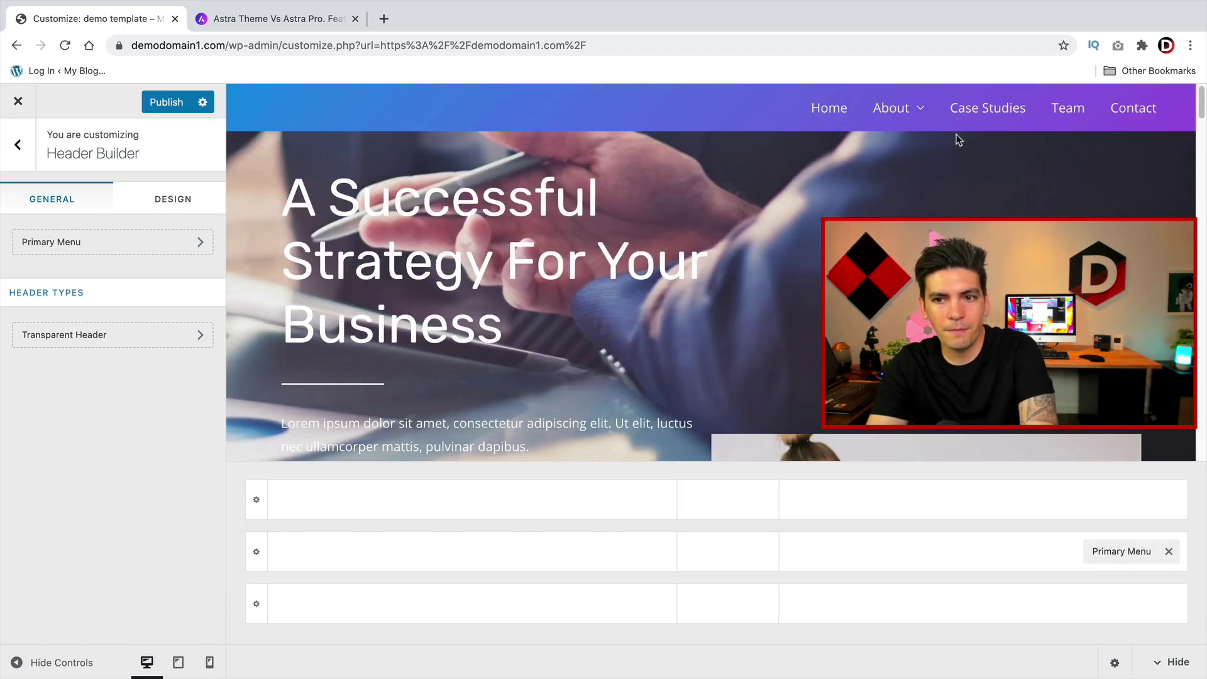
- Examine the Primary Menu's general and design settings, including submenu, colors, typography and spacing
left_click(1115, 553)
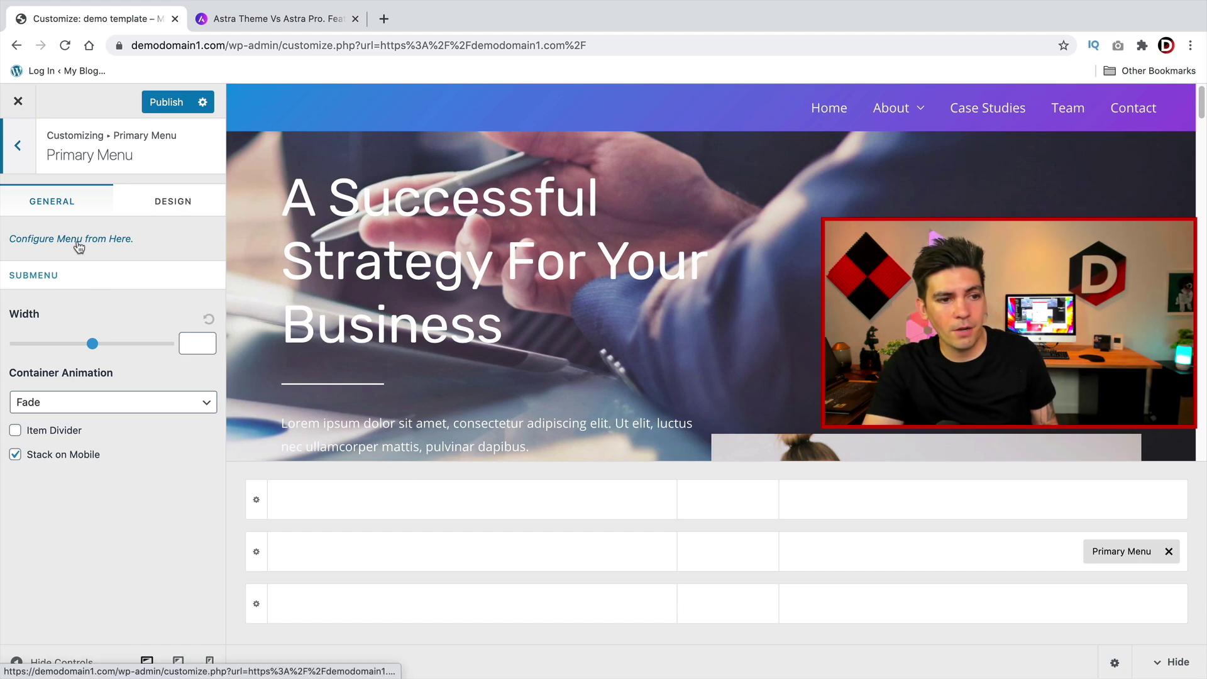
left_click(154, 213)
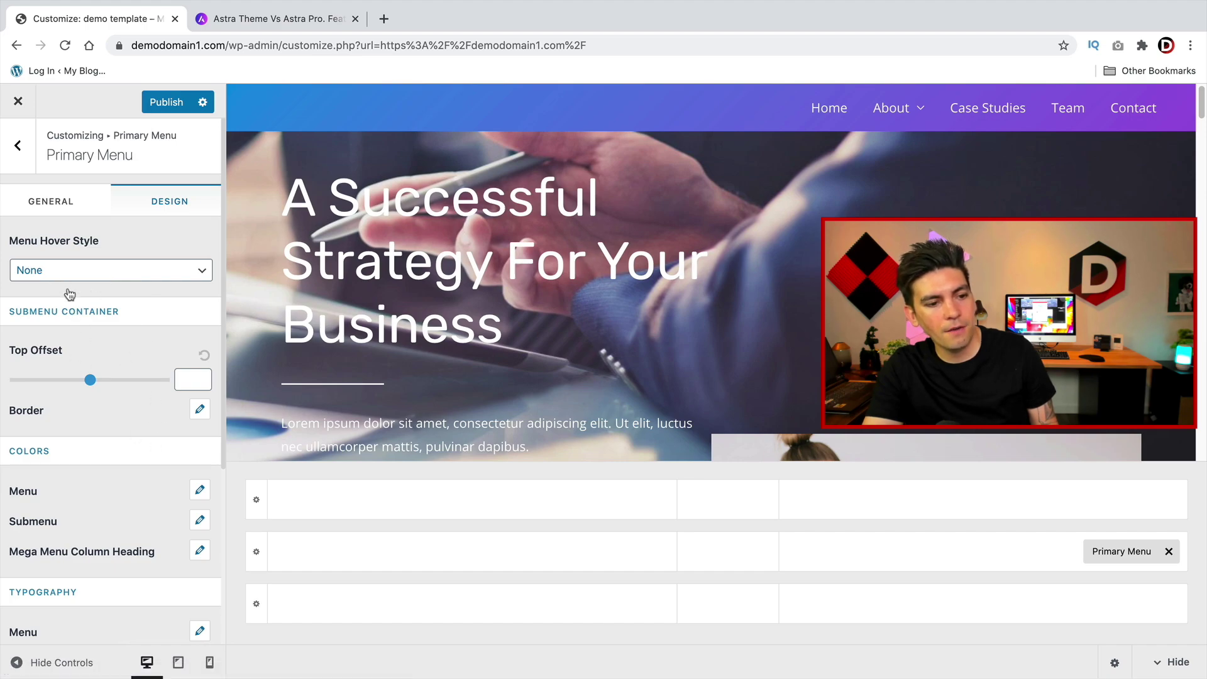
scroll(100, 327, "down", 3)
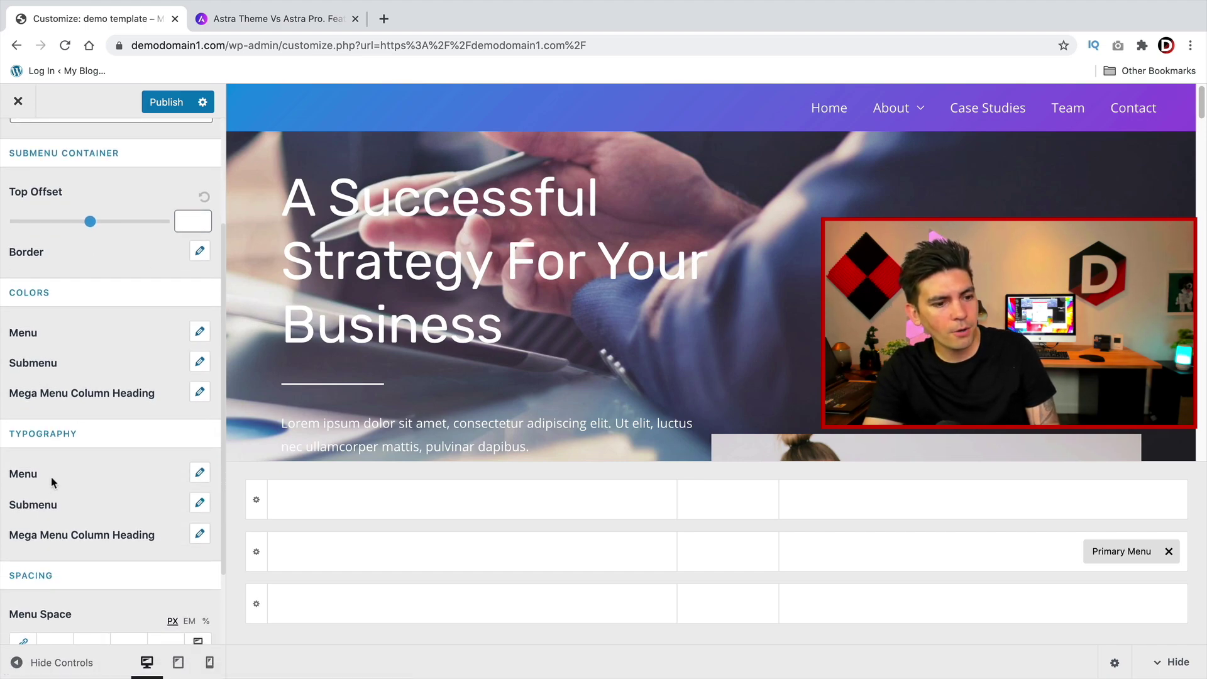
scroll(52, 481, "down", 2)
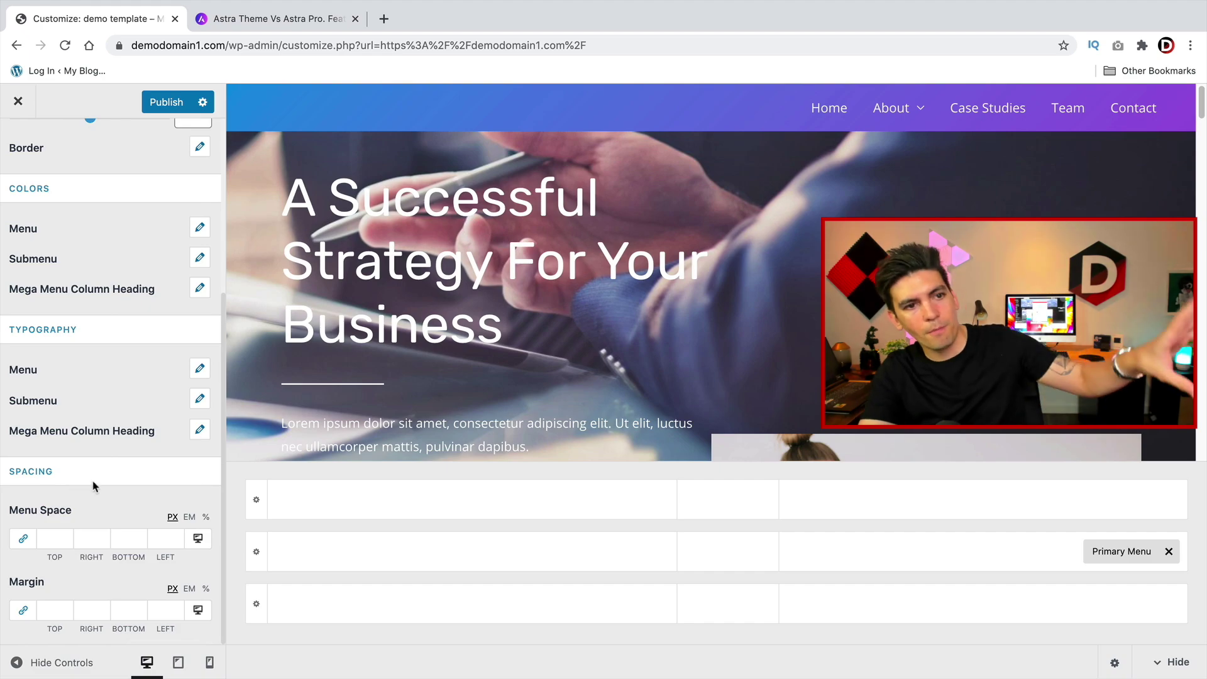
scroll(110, 489, "up", 5)
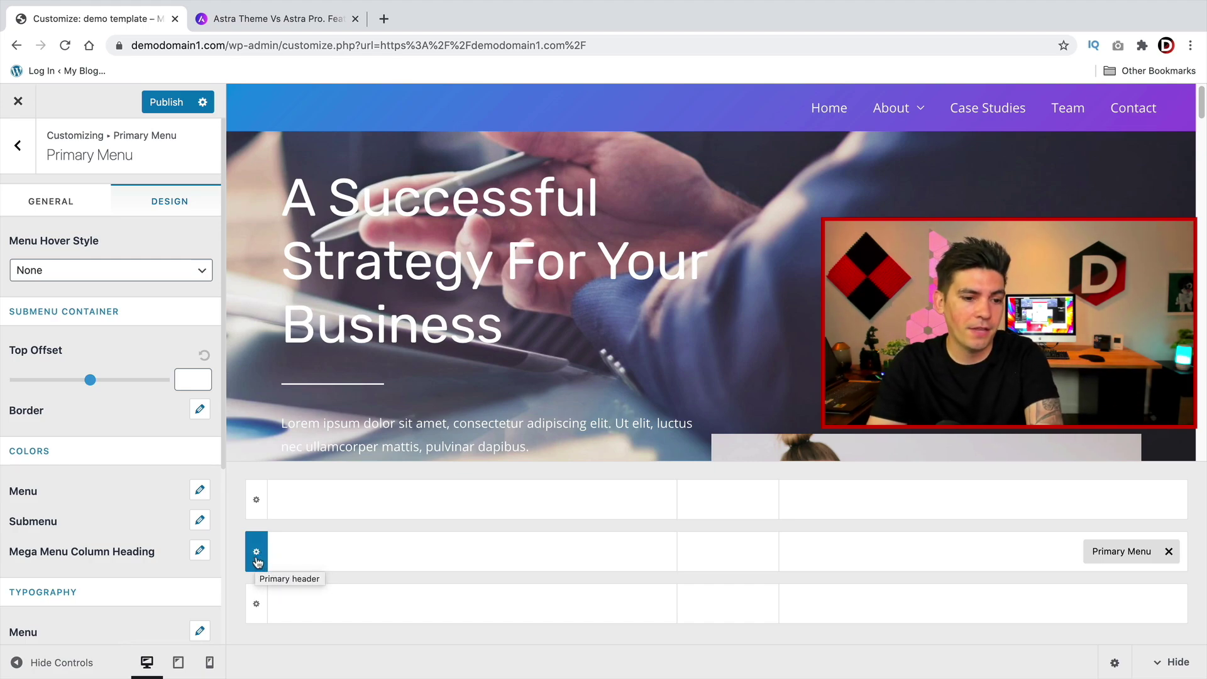
- Try primary header heights of 600 and 700, and set the height to 64
left_click(260, 553)
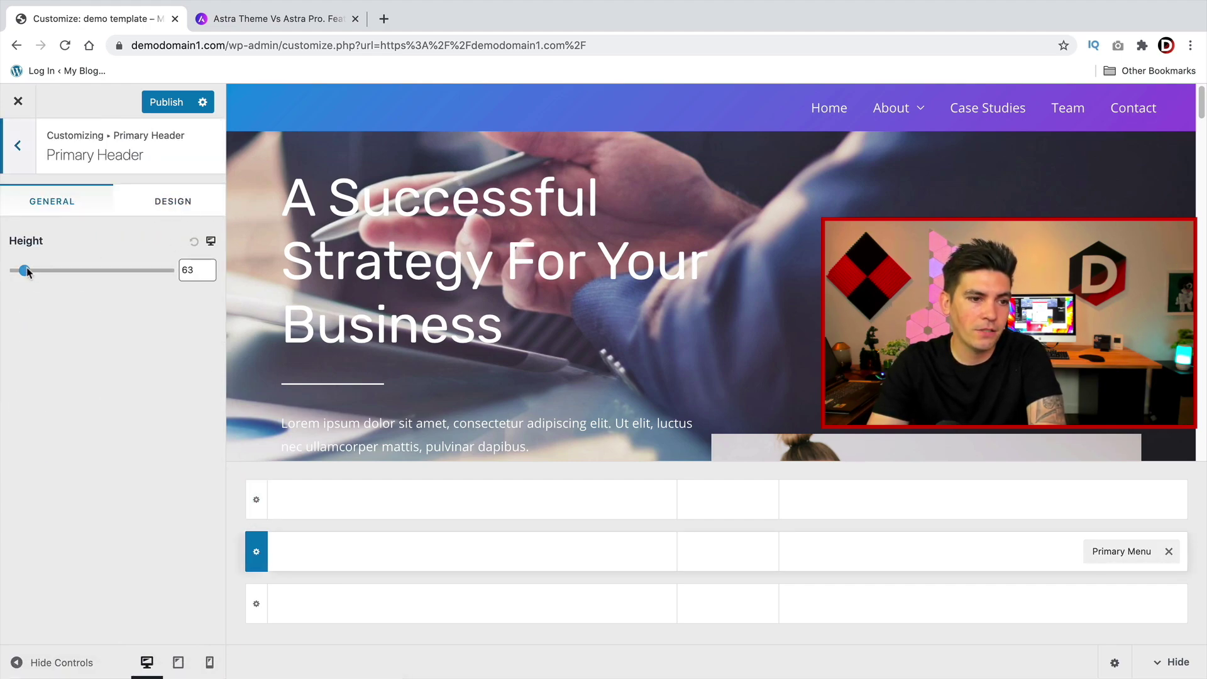
left_click_drag(26, 267, 182, 288)
left_click(193, 268)
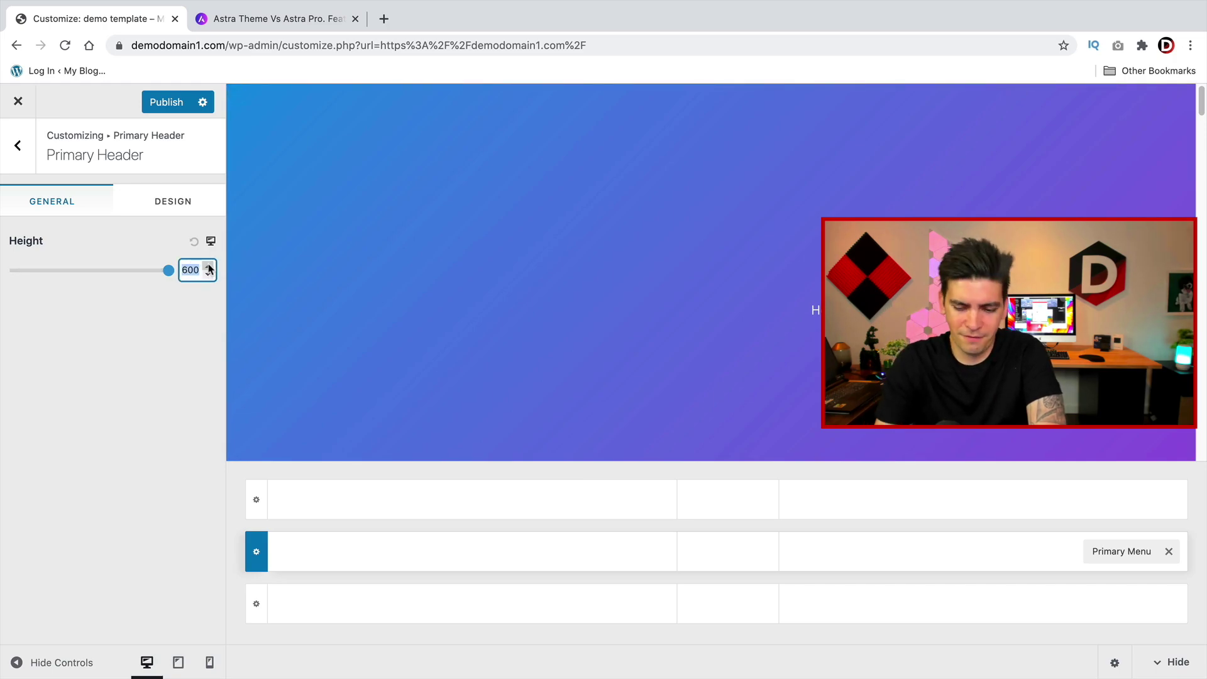
type("700")
left_click(169, 309)
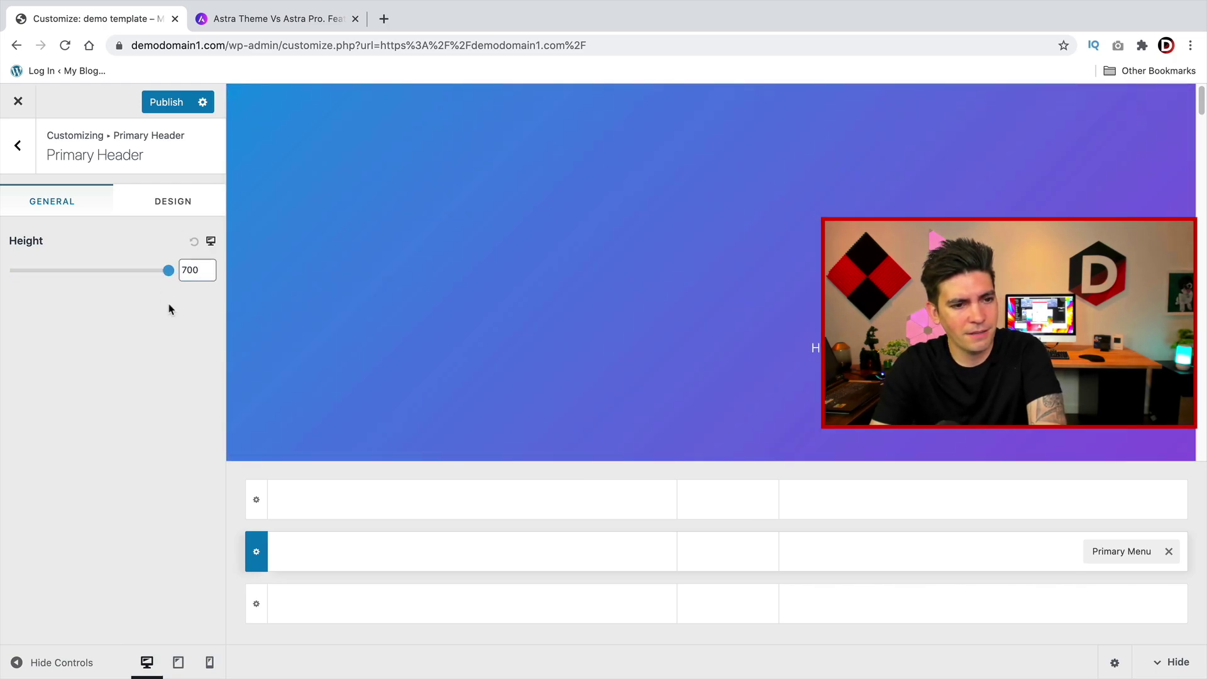
left_click_drag(174, 277, 25, 274)
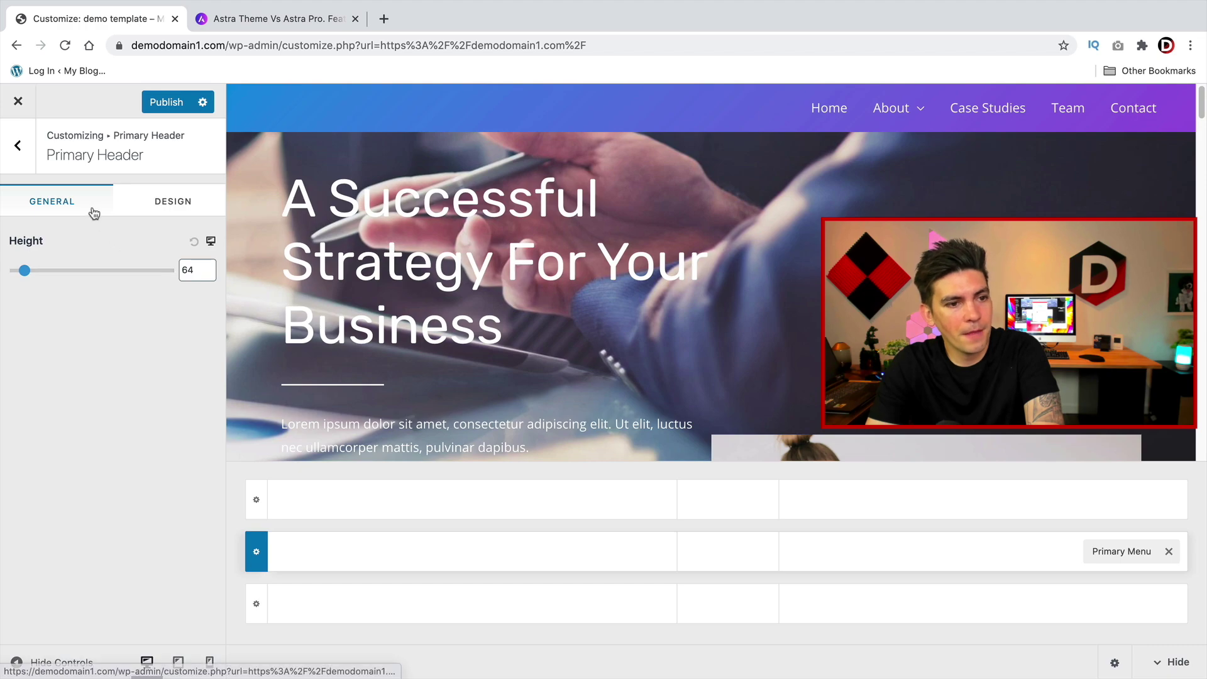
- Examine the primary header's design settings and its gradient background options
left_click(139, 211)
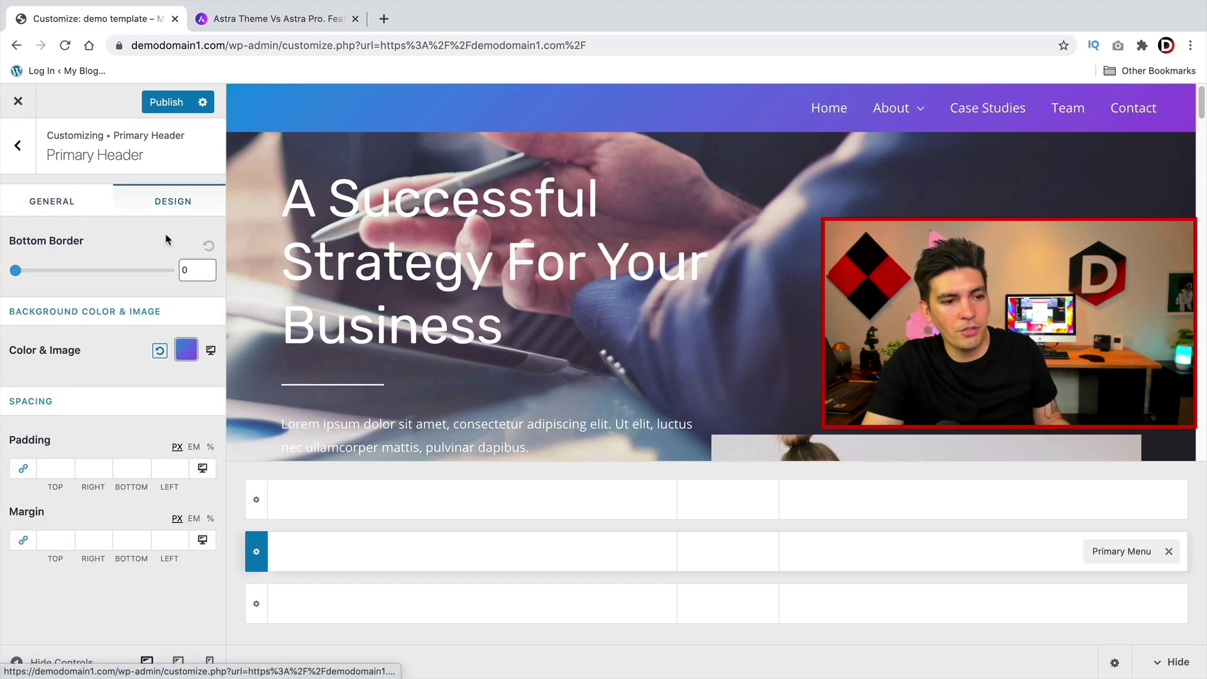
left_click(186, 350)
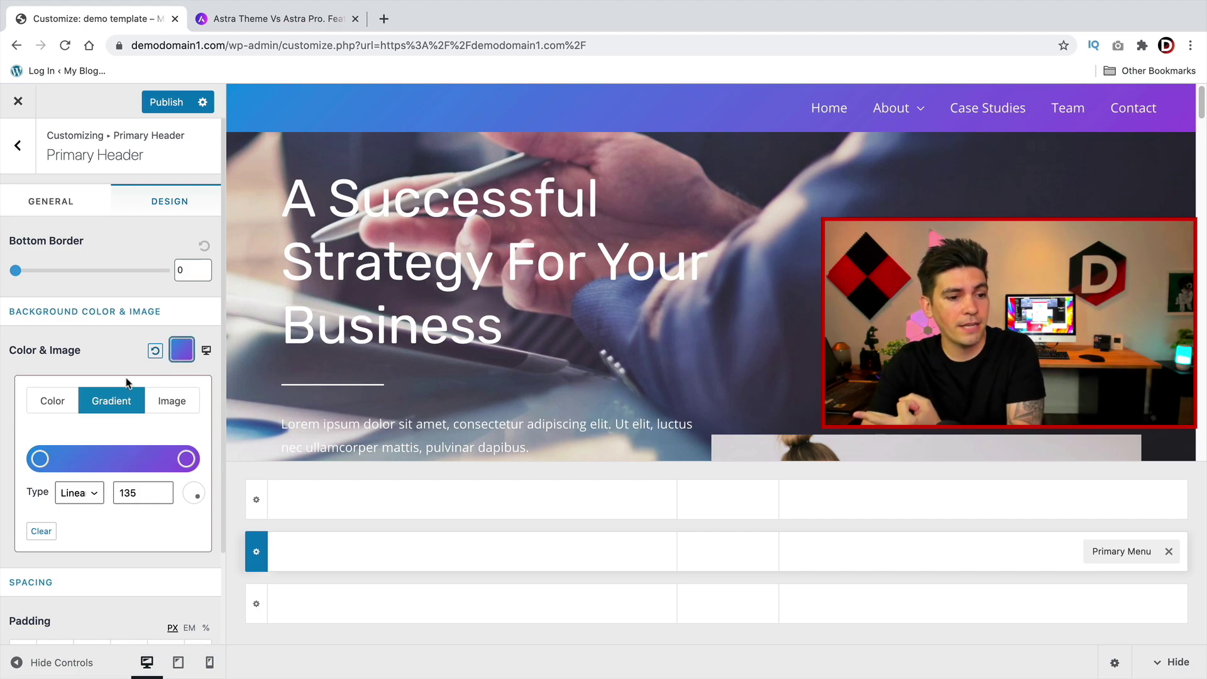
left_click(91, 355)
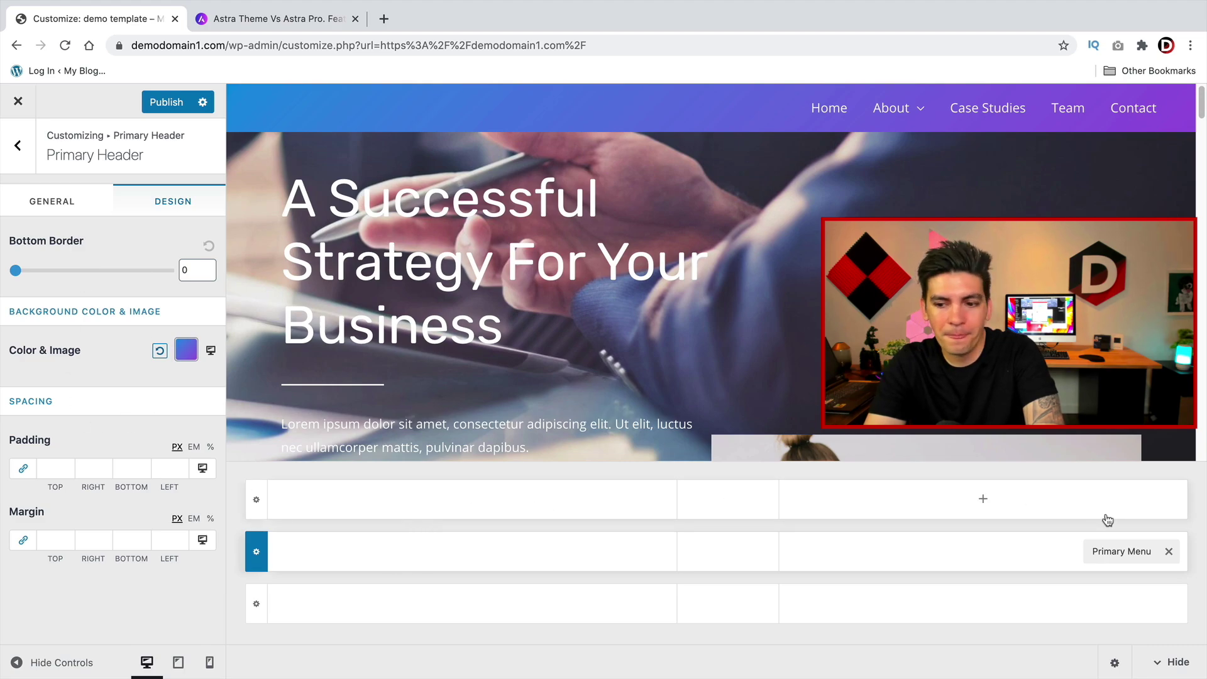
- Add the Social and Account elements to the right section of the top header row, placing Account before Social
left_click(983, 501)
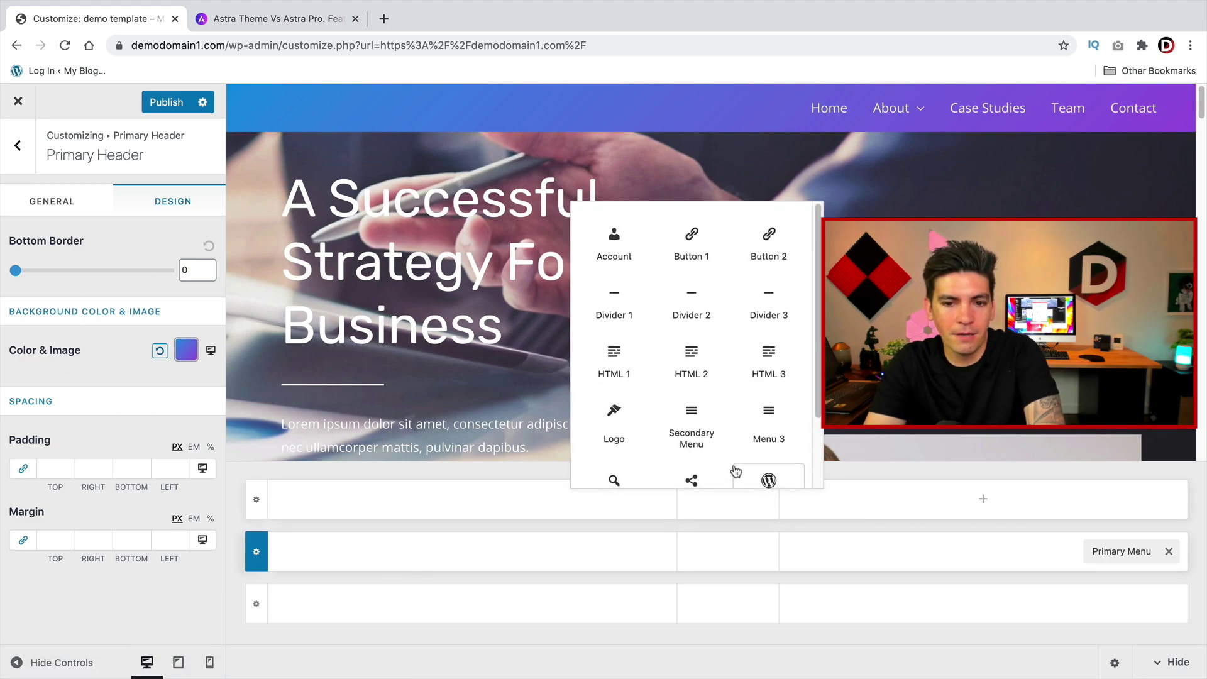
scroll(732, 420, "down", 3)
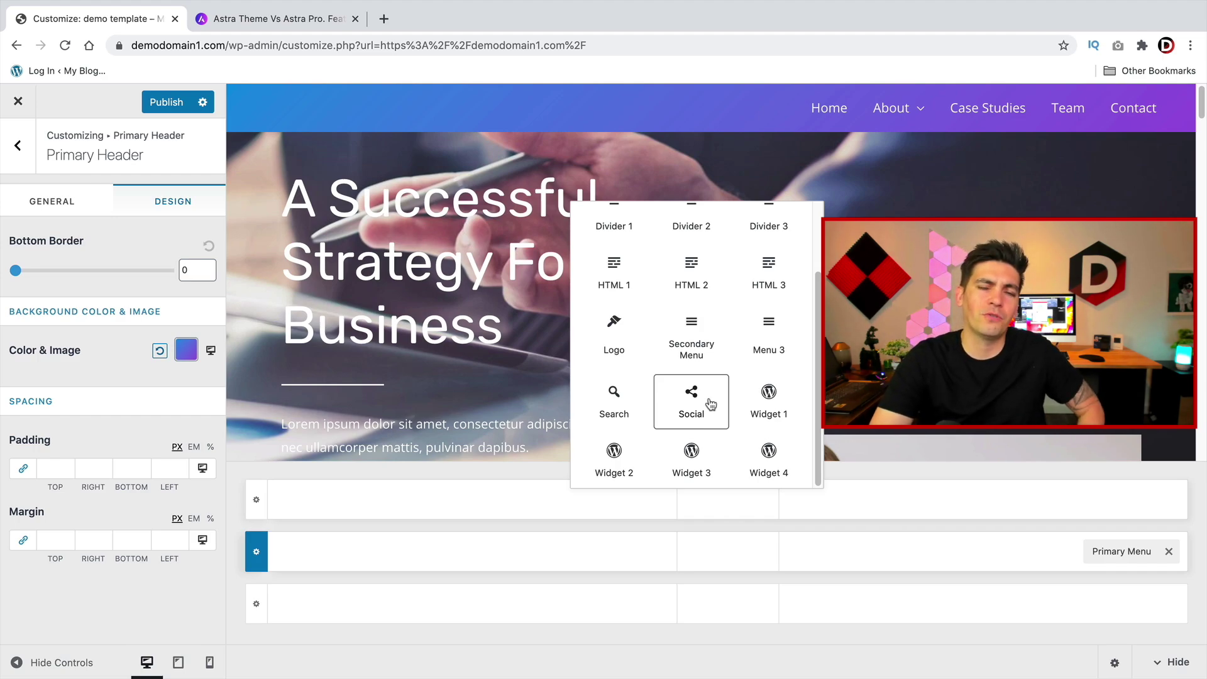
left_click(711, 404)
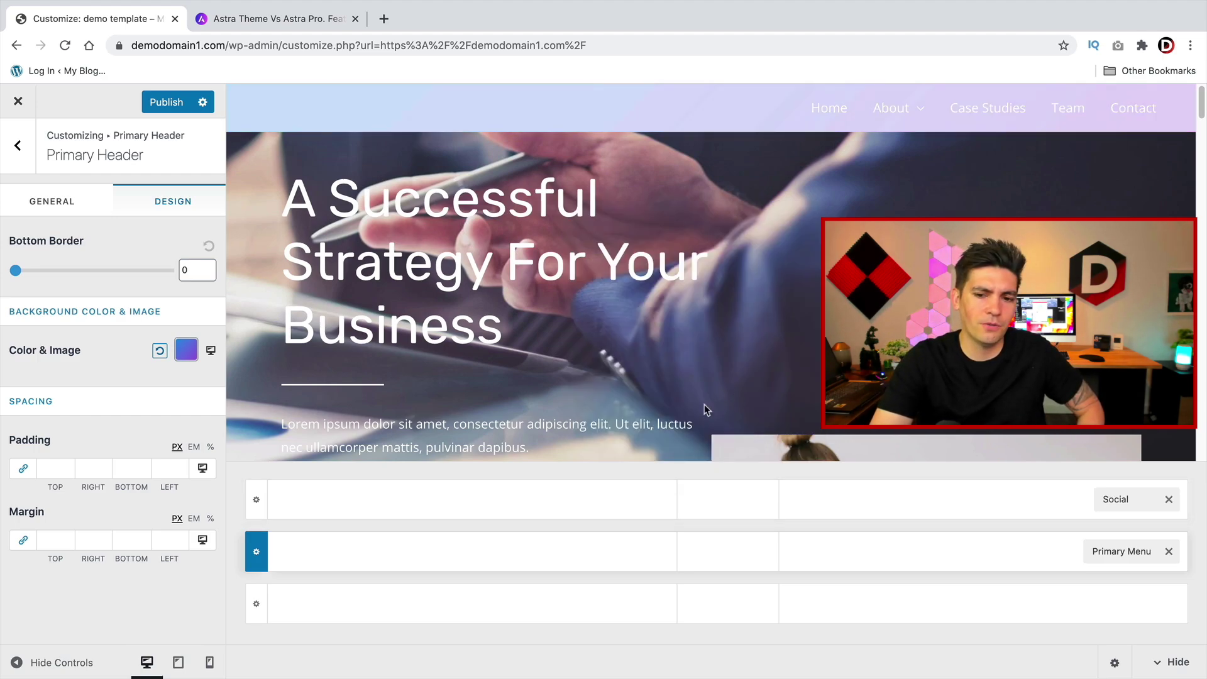
left_click(984, 499)
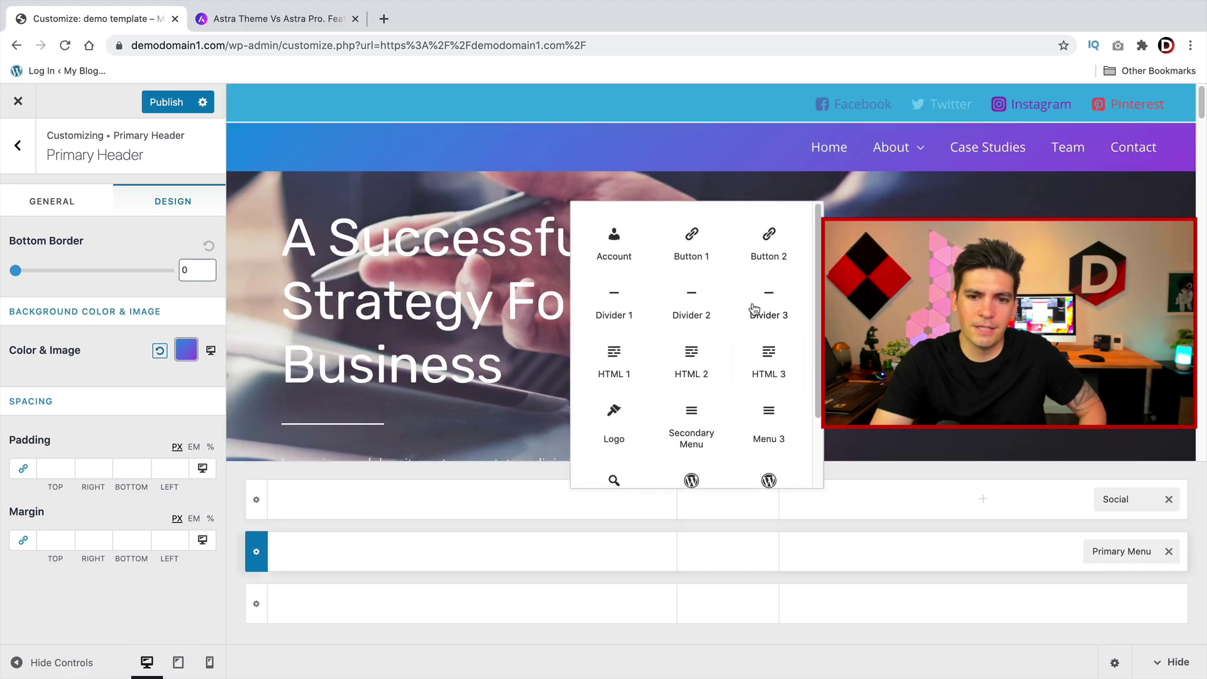
left_click(616, 244)
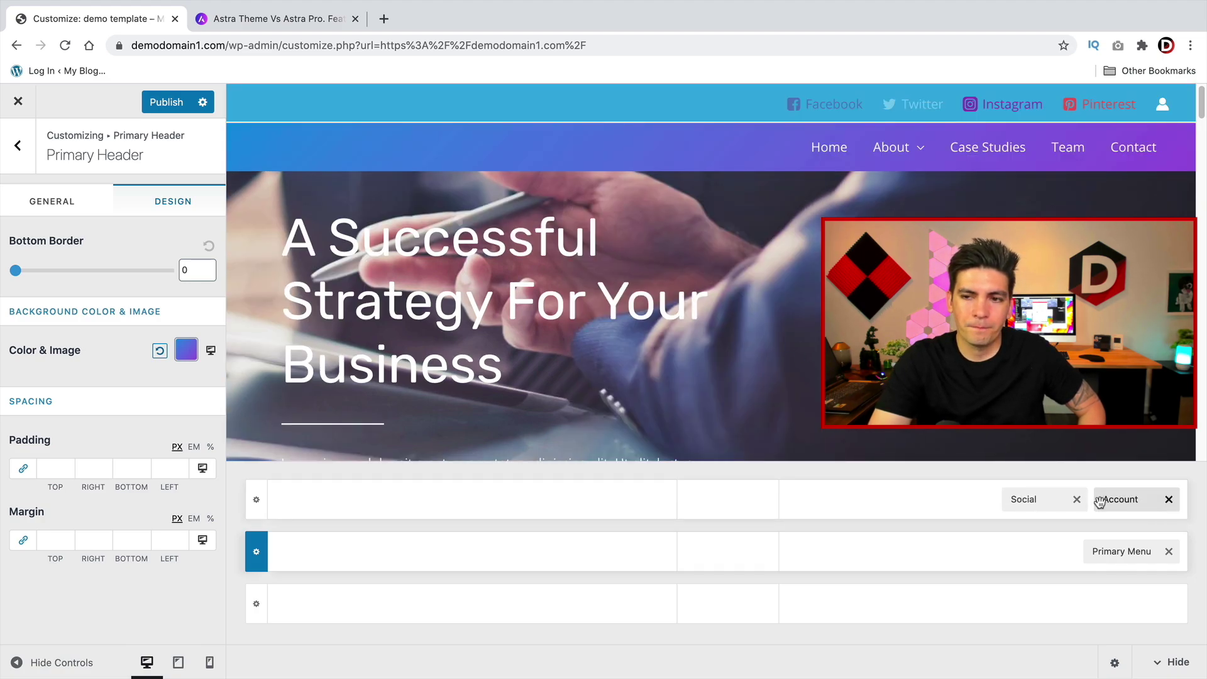
left_click_drag(1045, 501, 1137, 501)
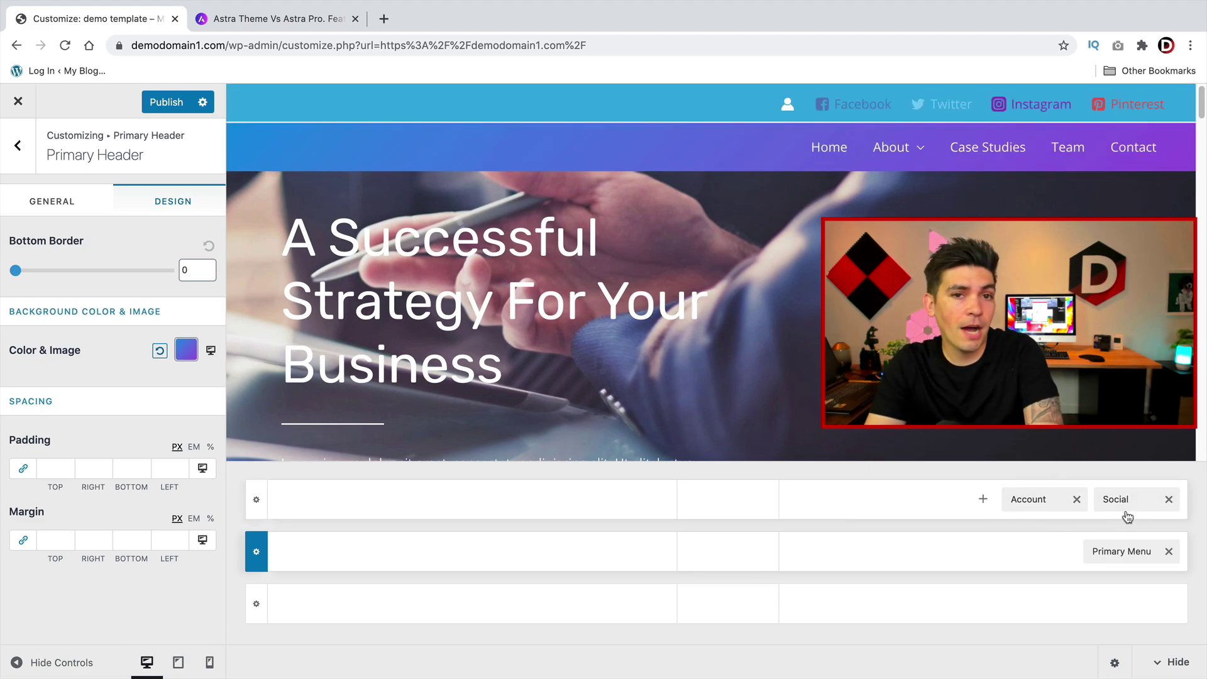
- Set the color type of the header's social icons to Custom
left_click(1122, 502)
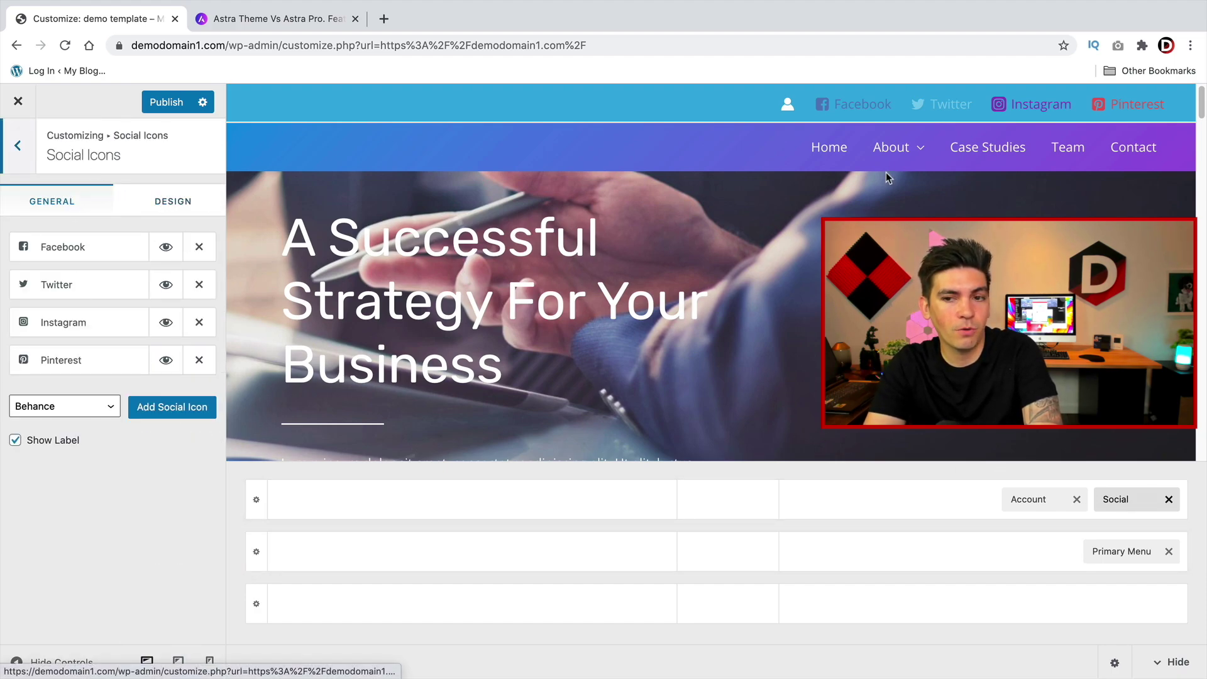
left_click(166, 209)
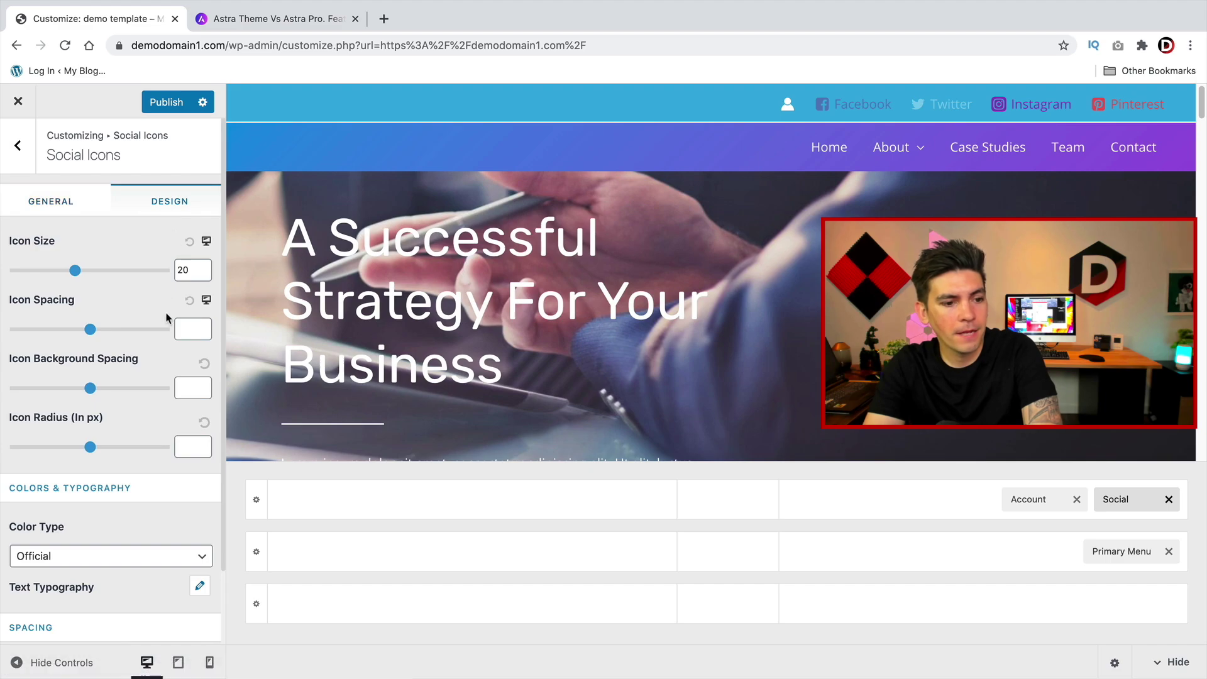
scroll(143, 380, "down", 3)
left_click_drag(39, 446, 68, 468)
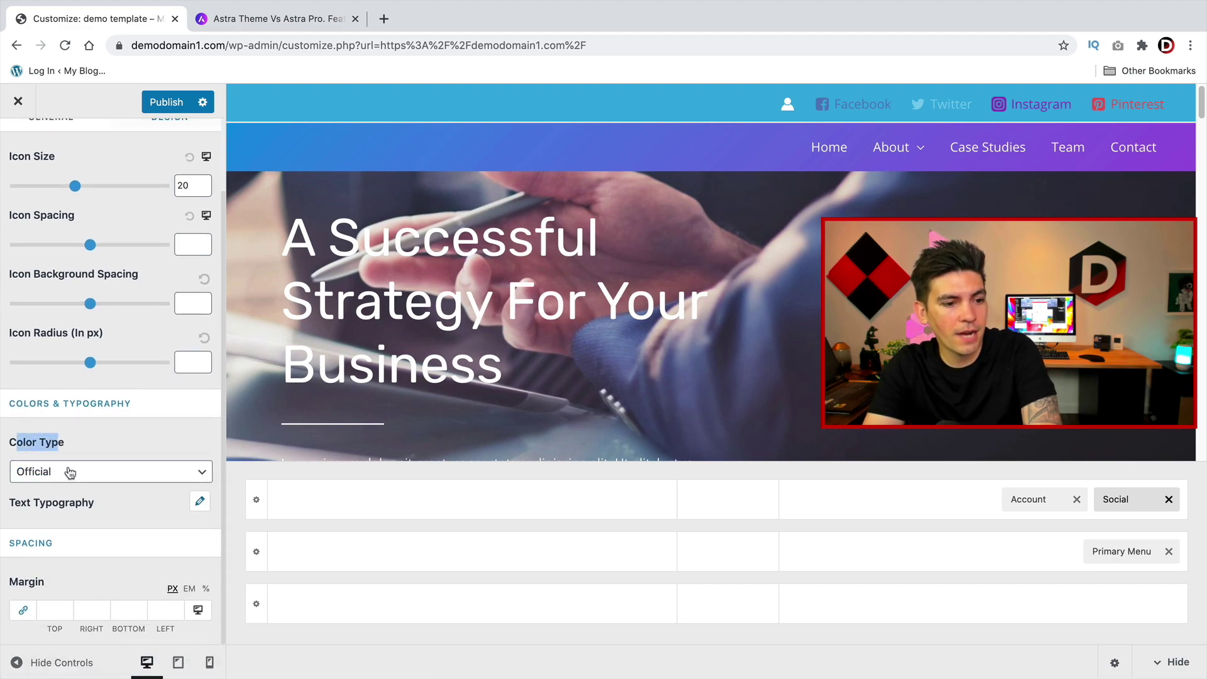
left_click(68, 470)
left_click(62, 459)
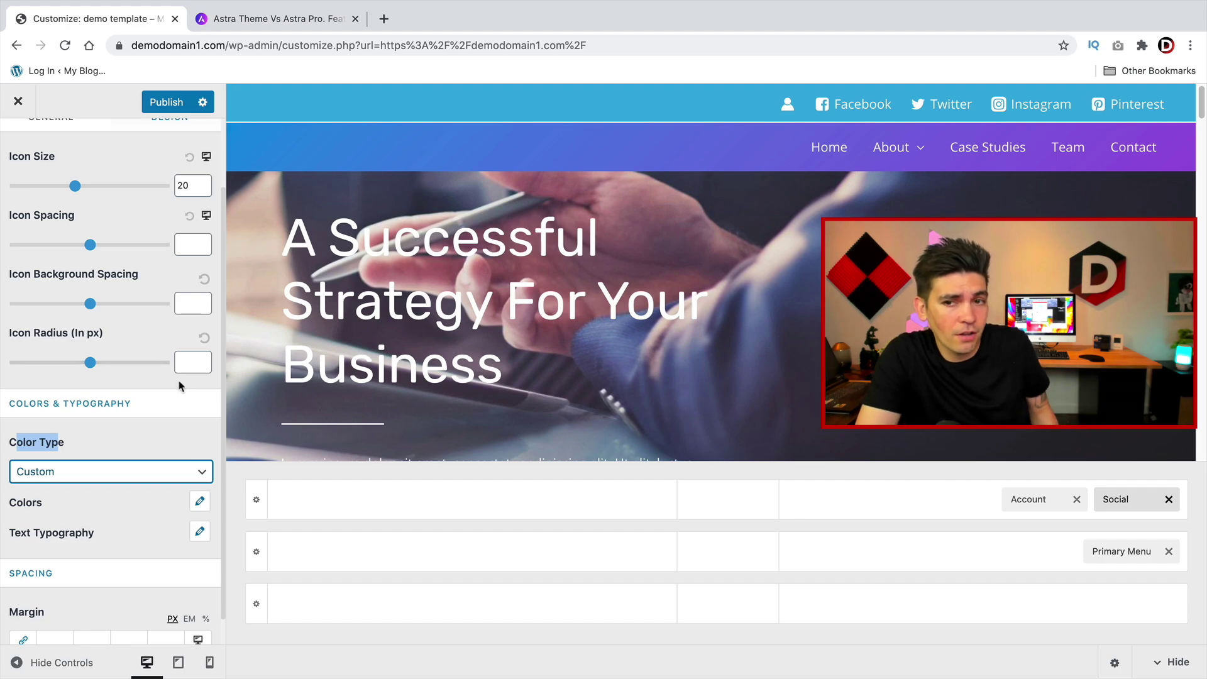
scroll(199, 430, "down", 1)
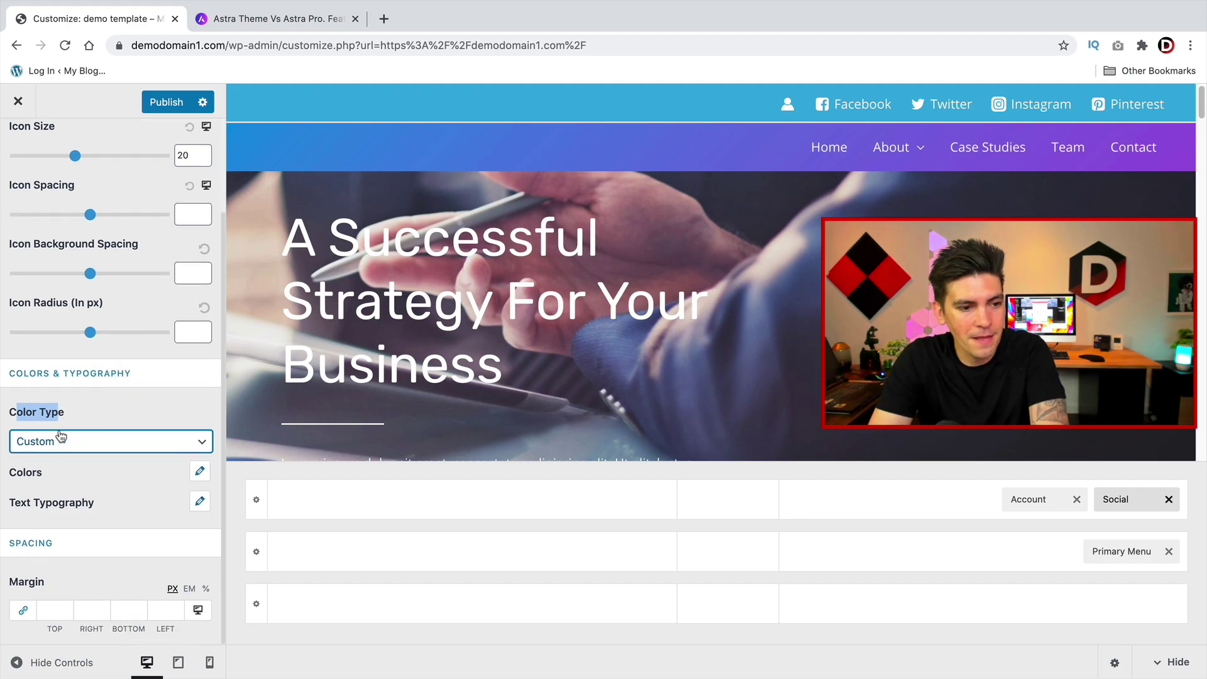
scroll(77, 440, "up", 4)
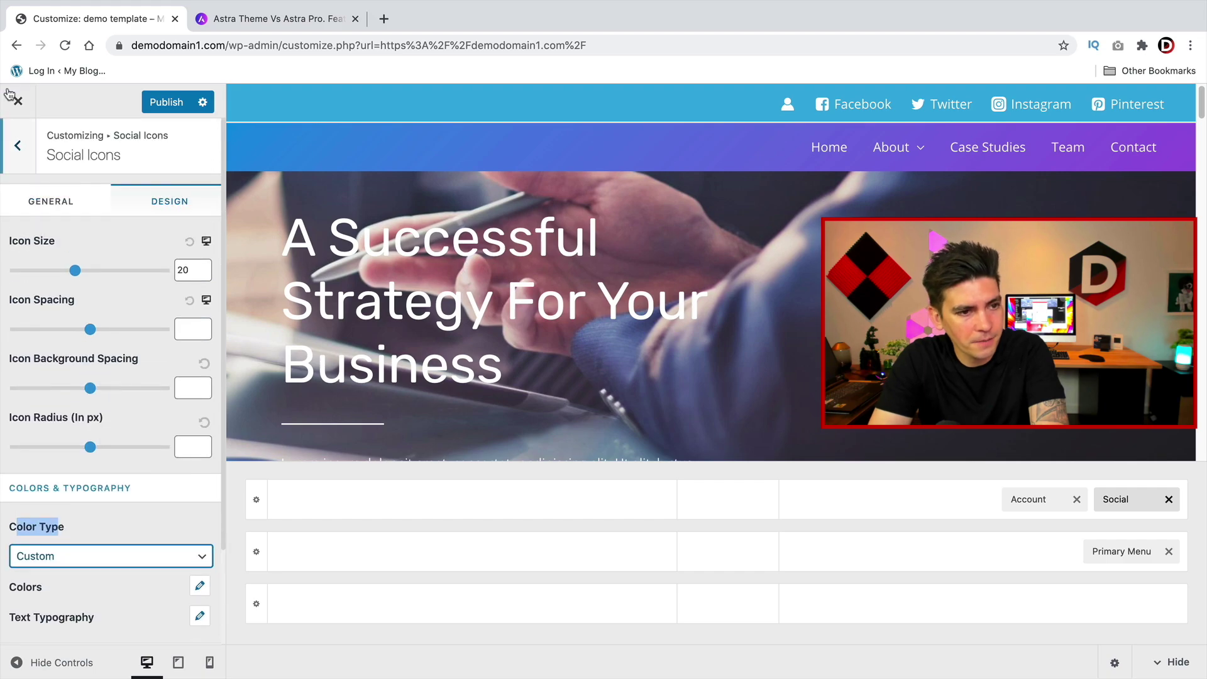
- Clear the Facebook social icon's label and set its URL to #
left_click(18, 144)
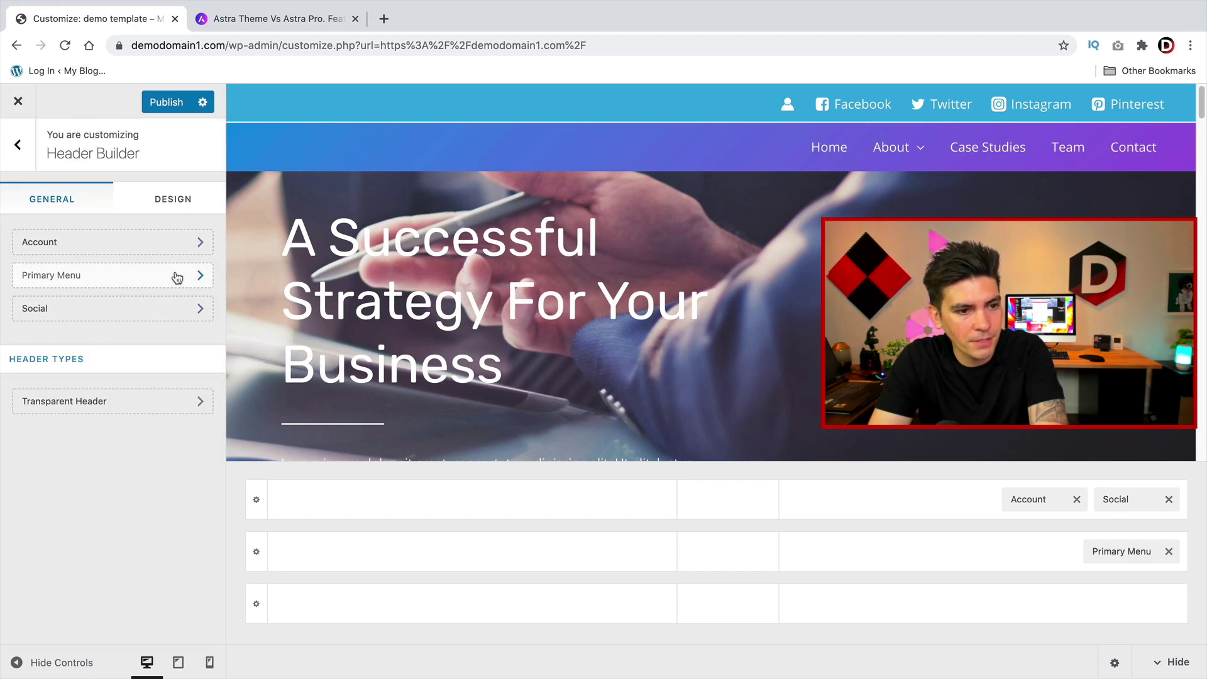
left_click(185, 308)
left_click(114, 257)
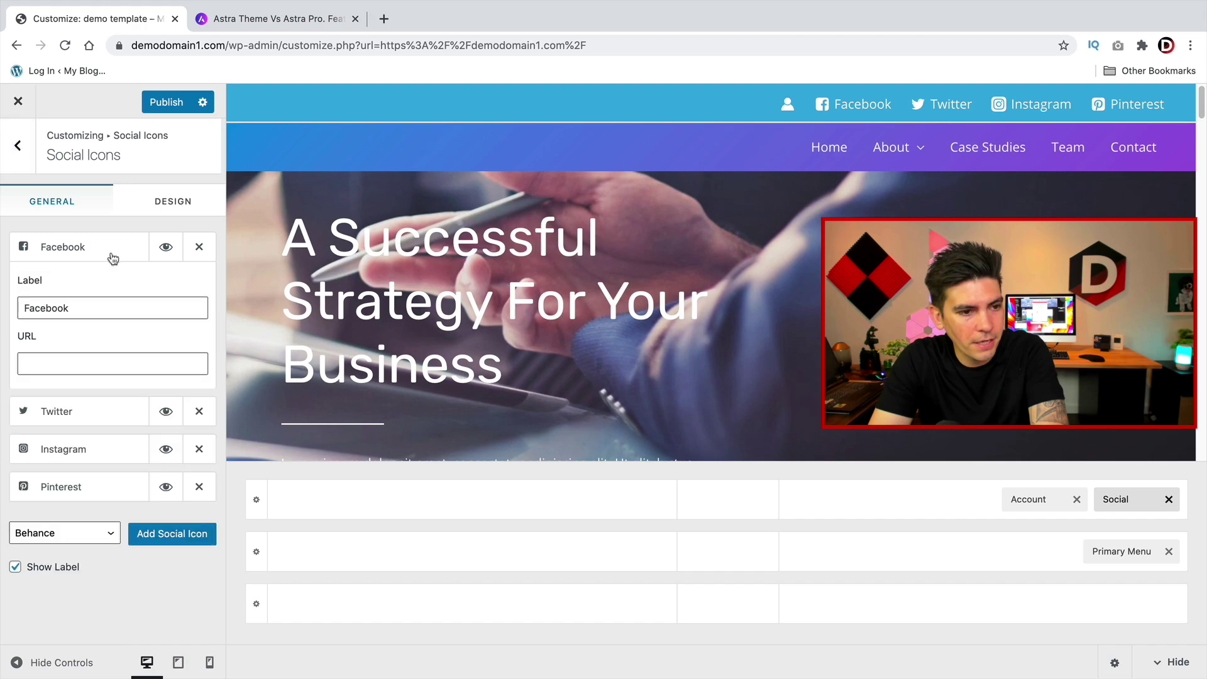
double_click(89, 309)
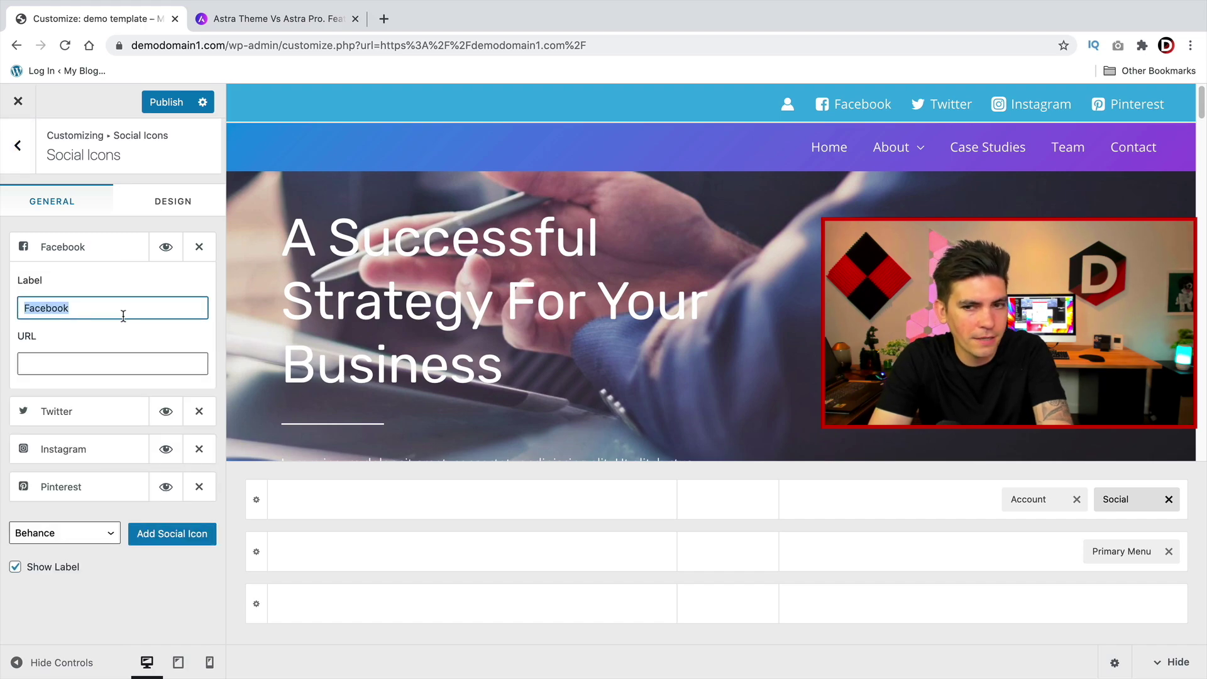
key("BackSpace")
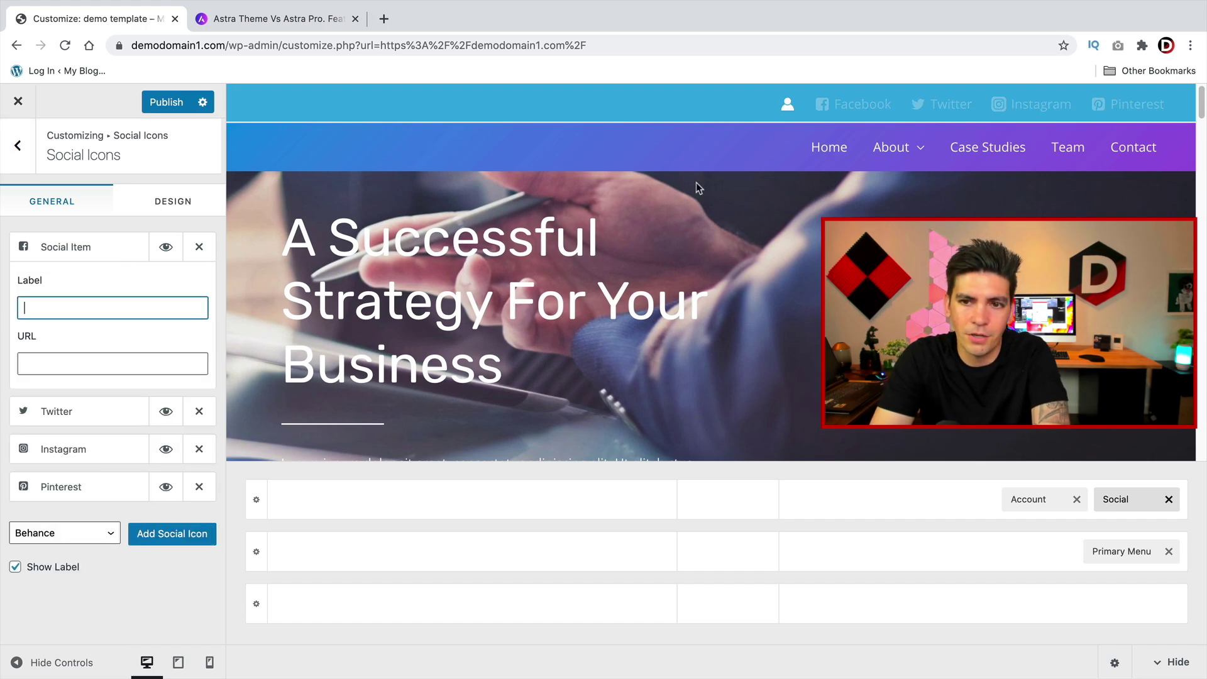
left_click(195, 352)
type("#")
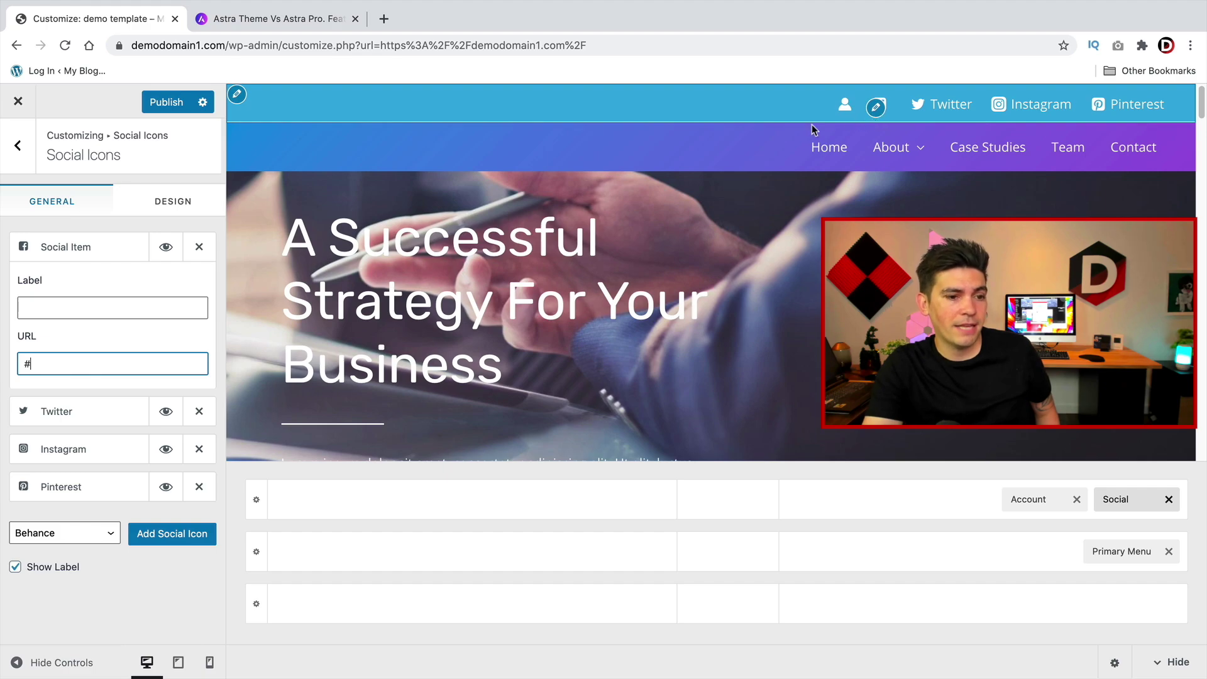
- Try hiding the Twitter icon, restore it, and examine the list of social icons available to add
left_click(165, 412)
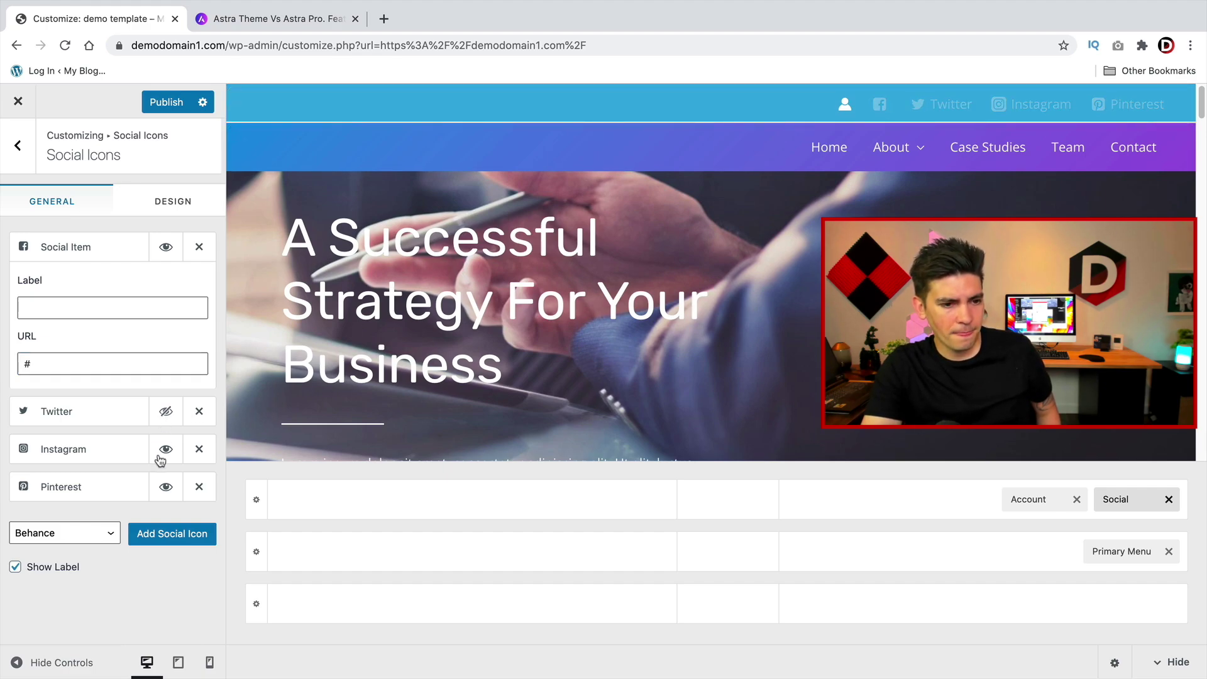
left_click(166, 412)
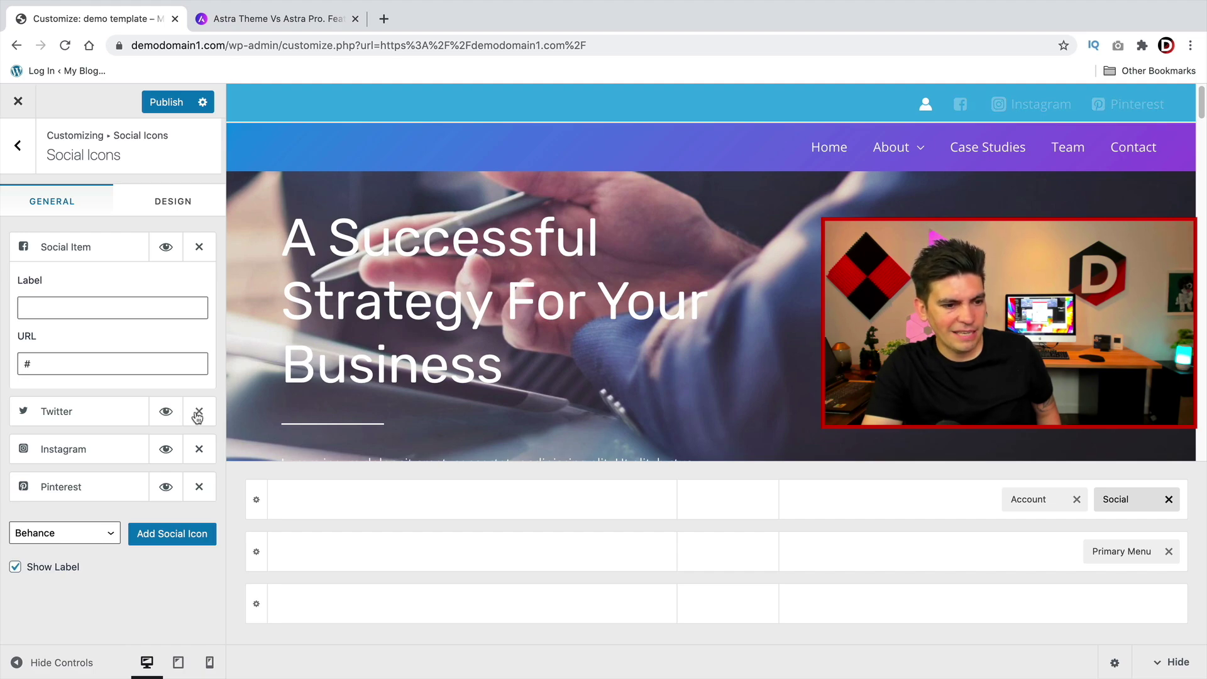
left_click(73, 532)
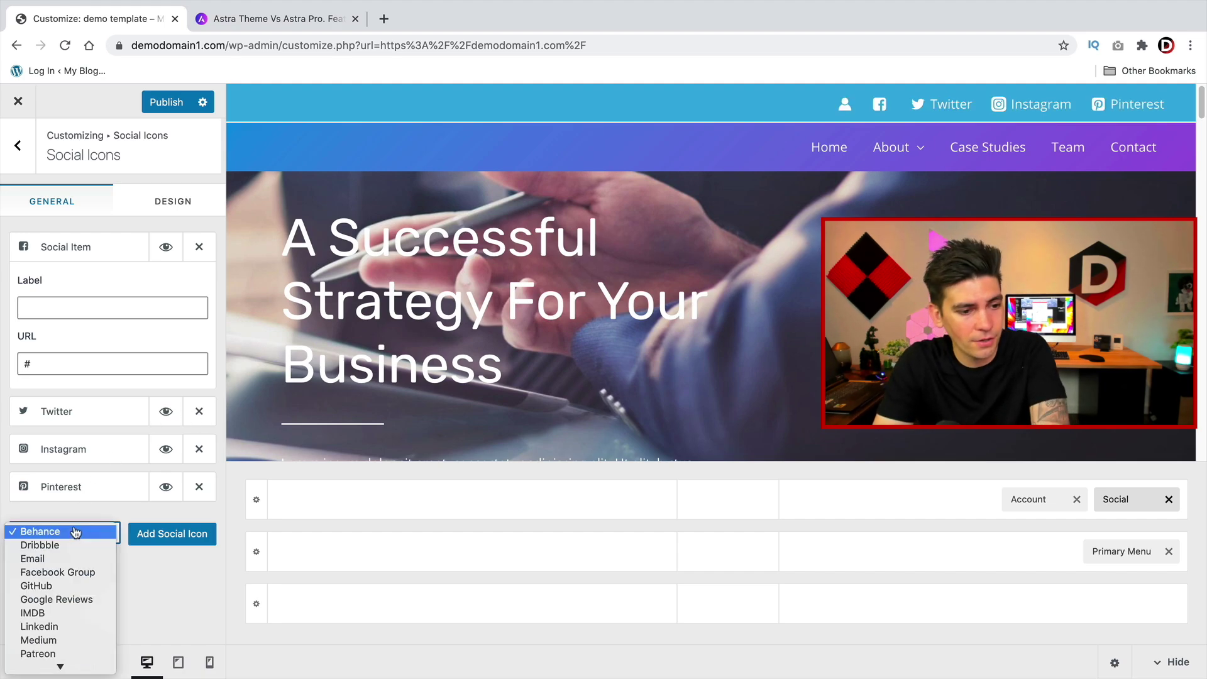
scroll(79, 528, "down", 5)
scroll(81, 516, "down", 10)
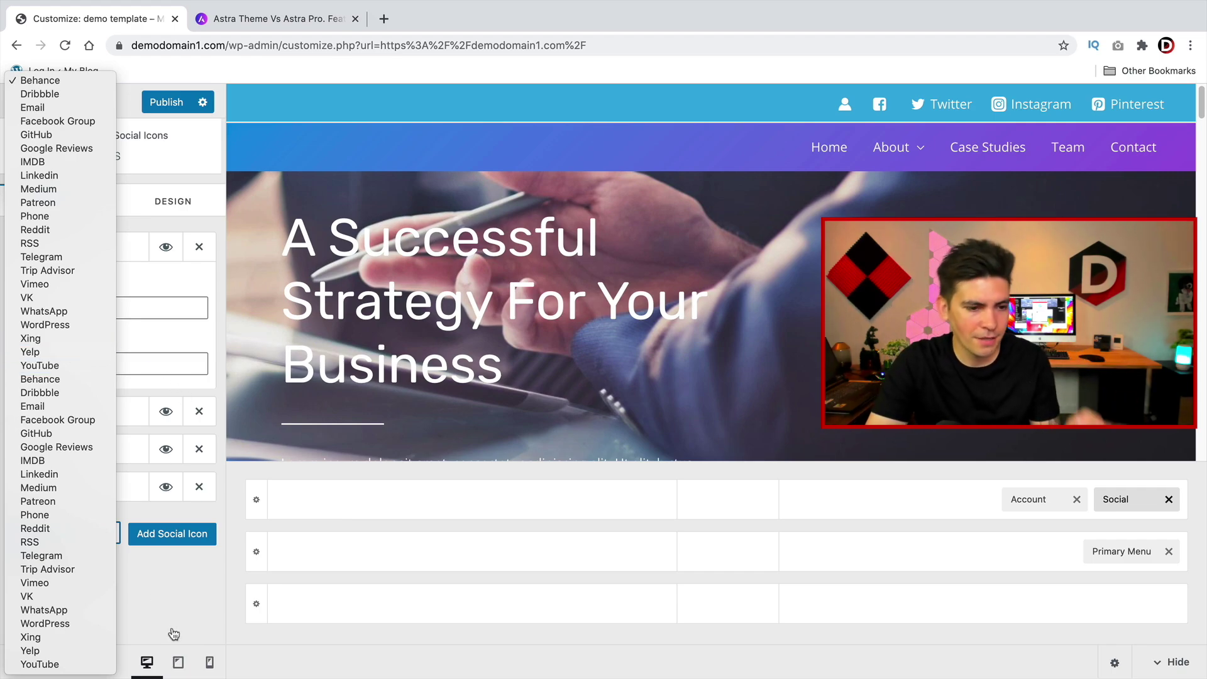
left_click(188, 598)
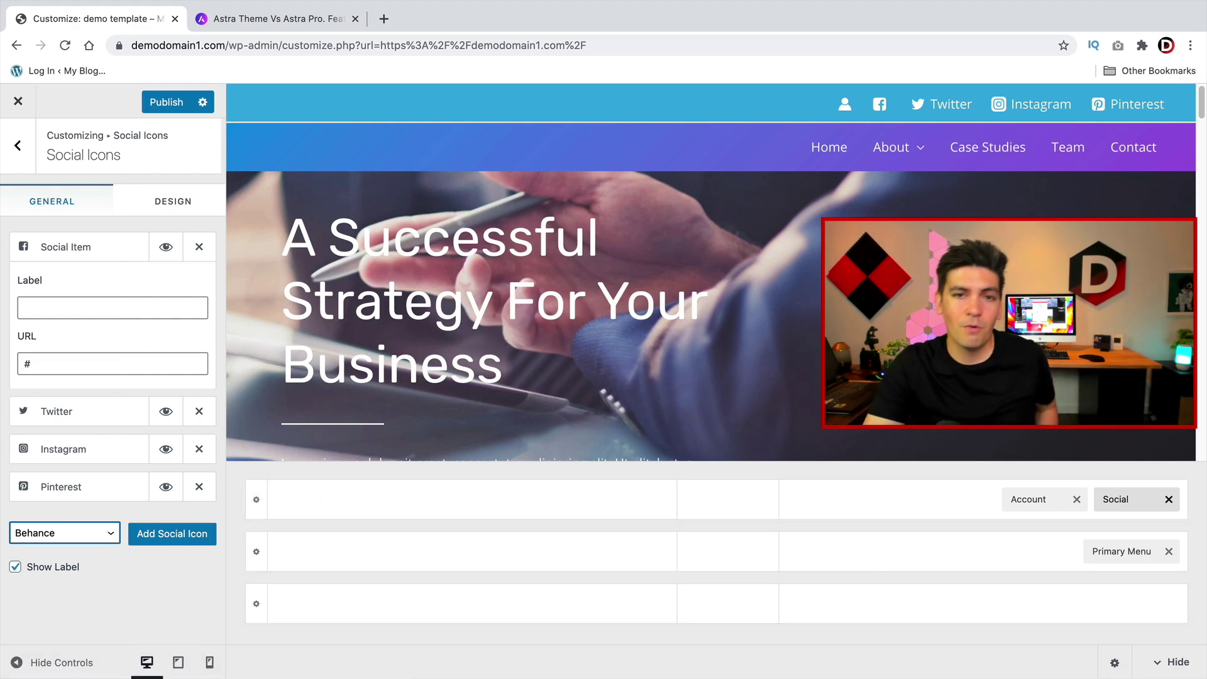
- Add the Secondary Menu to the right section of the bottom header row
left_click(986, 606)
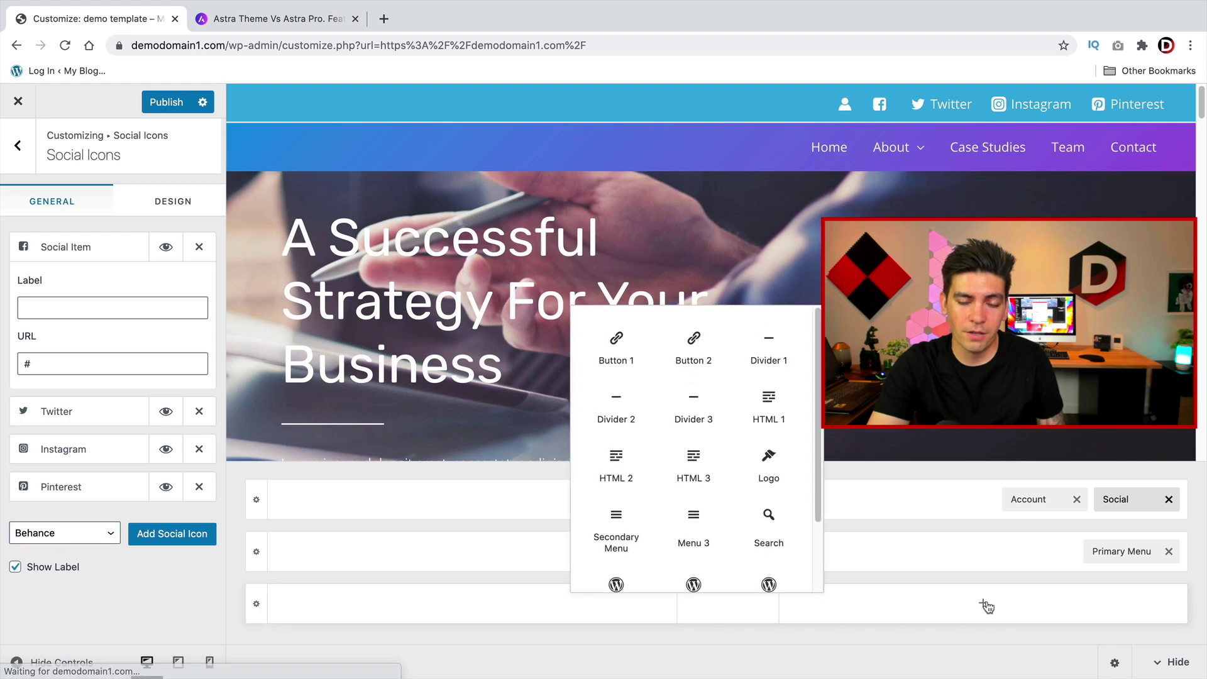
scroll(763, 539, "down", 3)
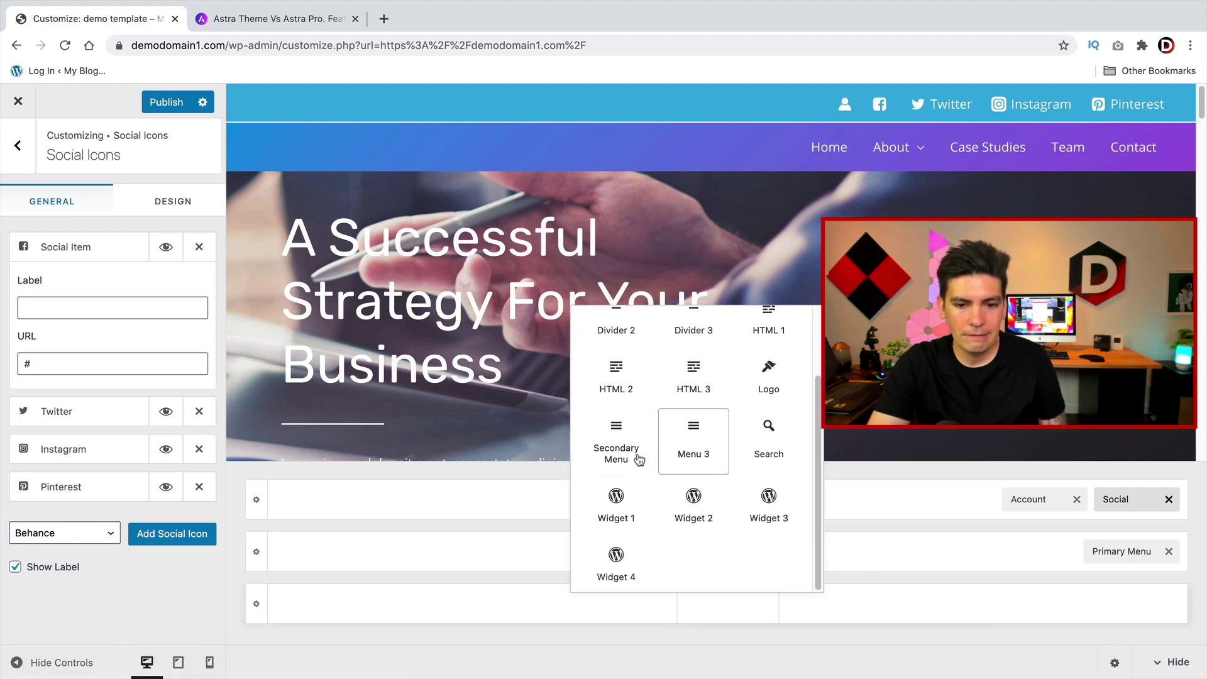
left_click(617, 443)
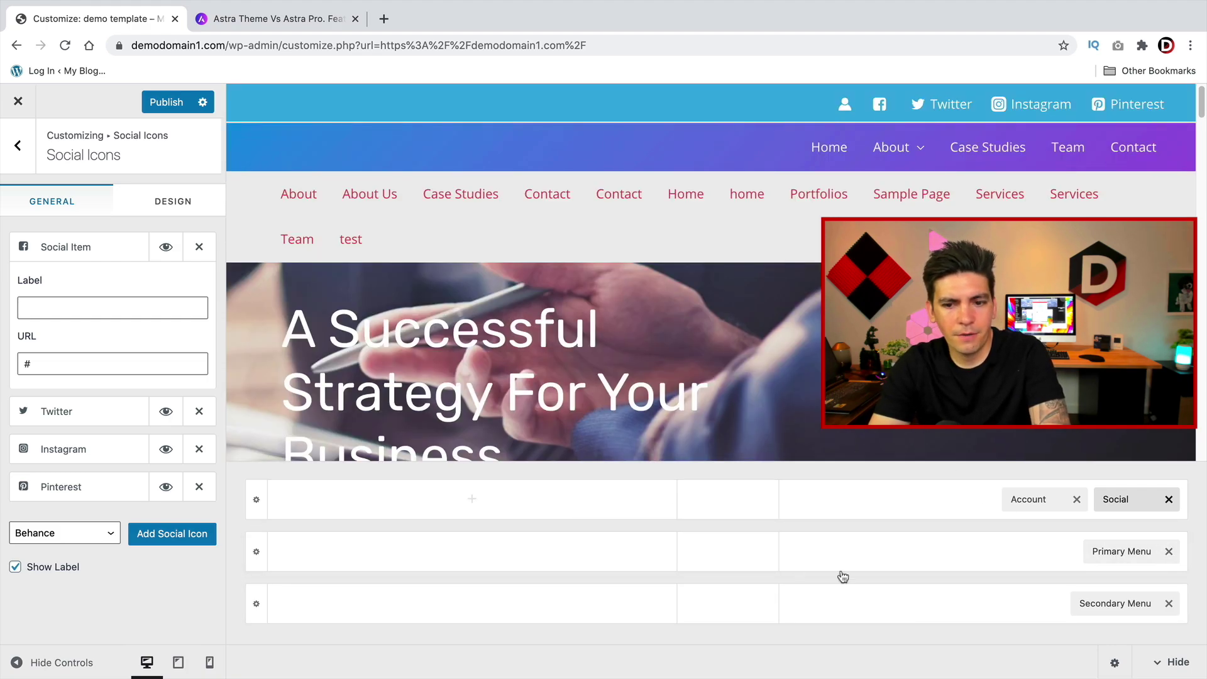
- Examine the Secondary Menu's general and design settings and the Header Builder's overall width and margin settings
left_click(1122, 603)
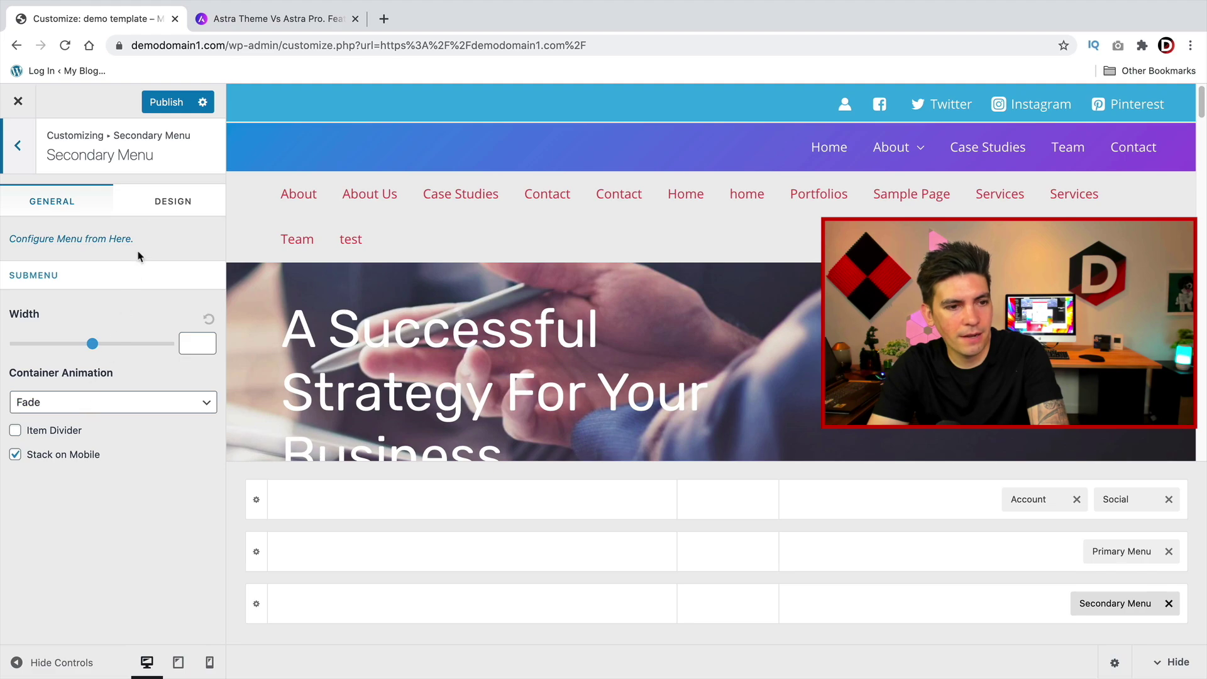
left_click(162, 202)
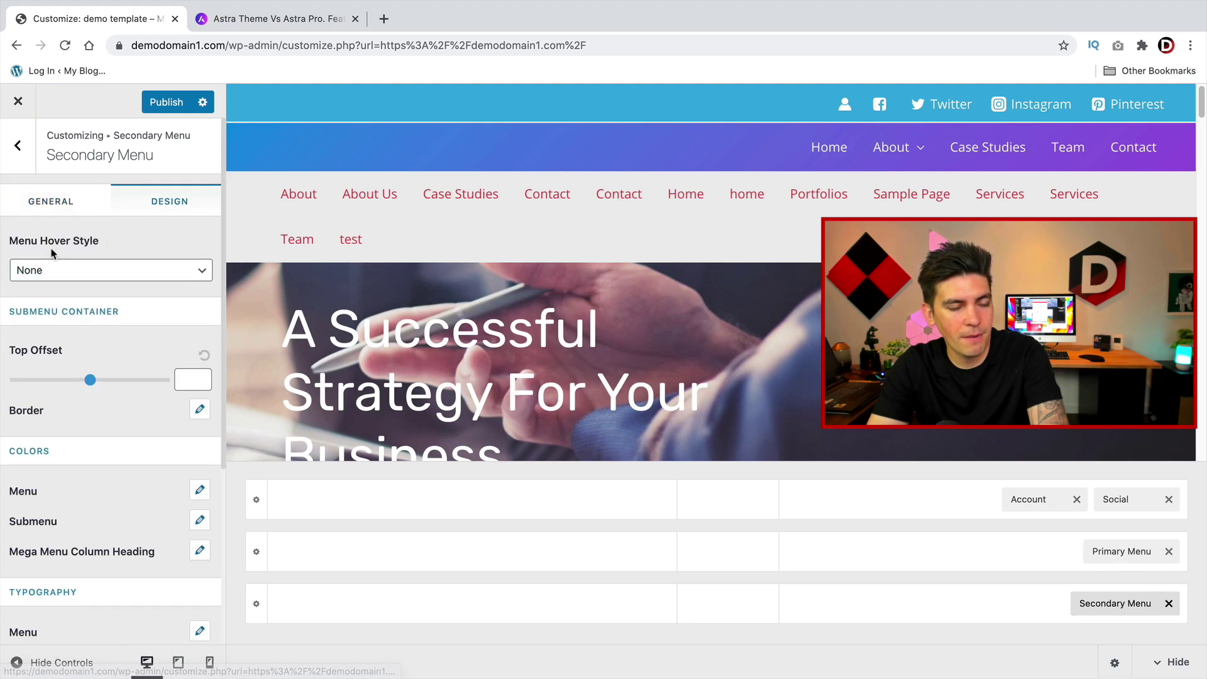
left_click(36, 196)
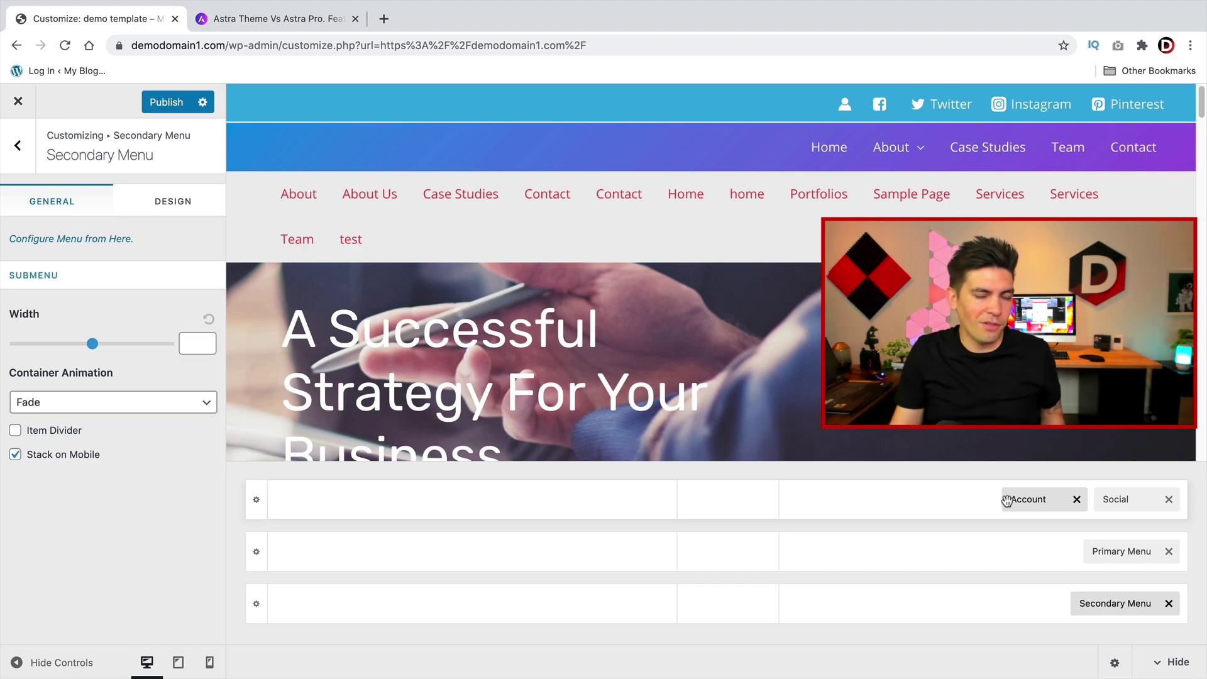
left_click(18, 146)
left_click(154, 199)
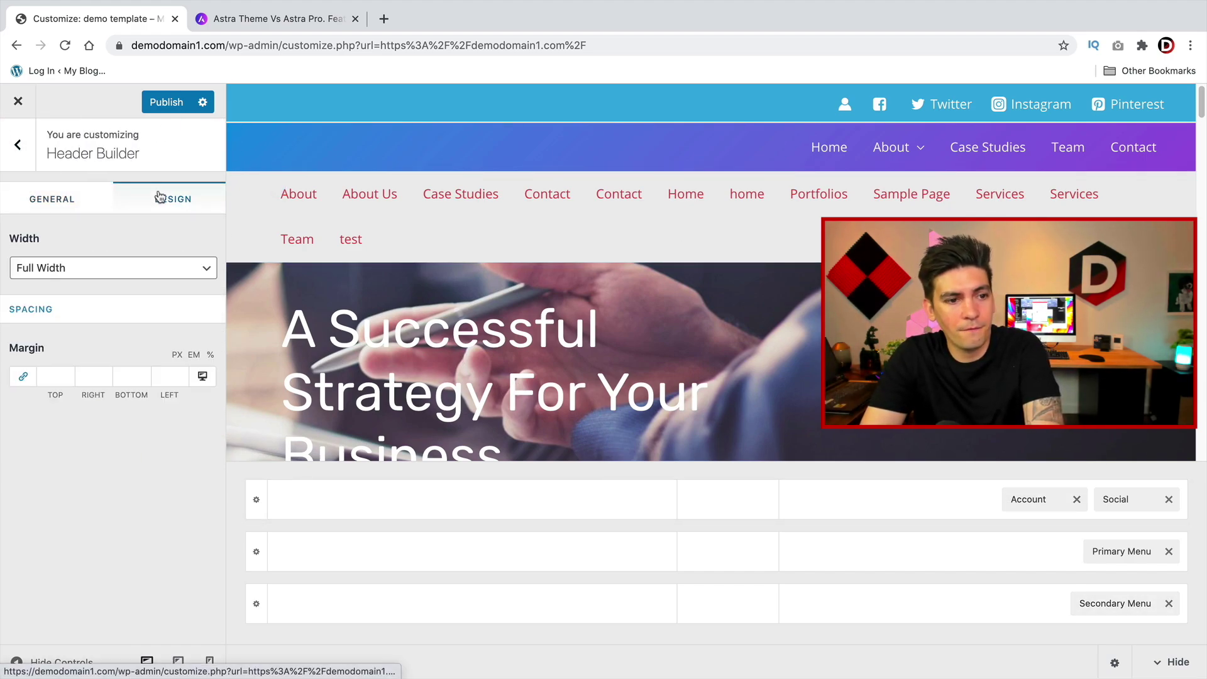
left_click(50, 192)
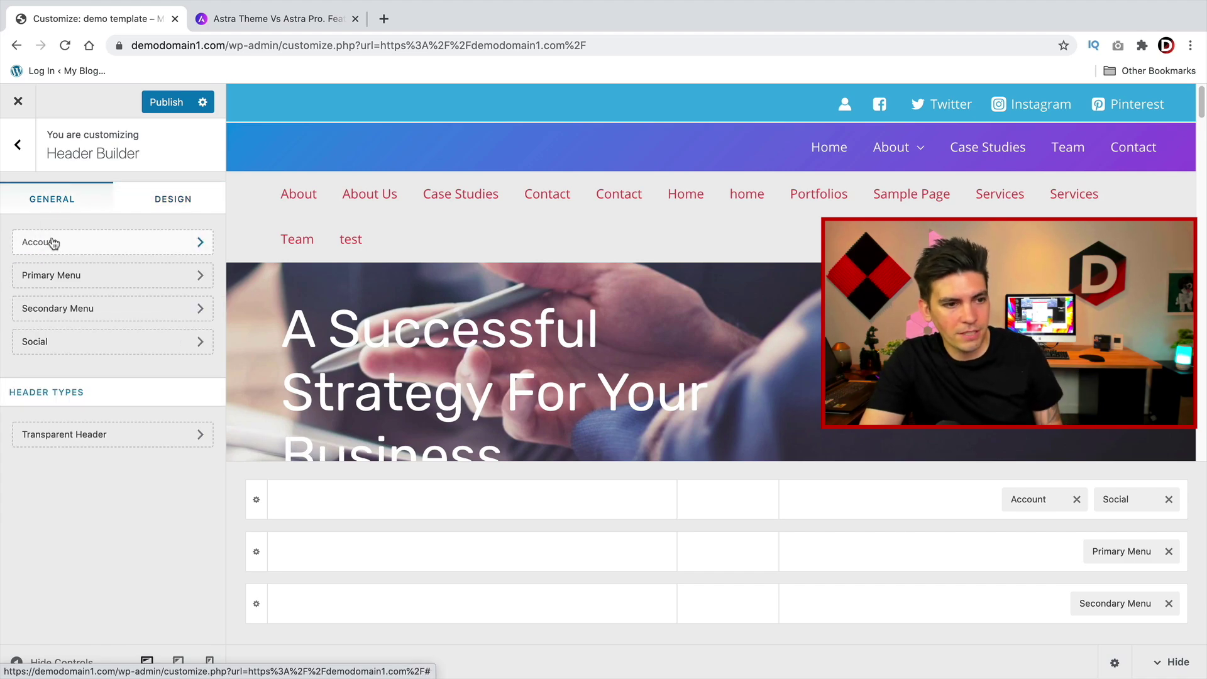
left_click(18, 154)
left_click(95, 299)
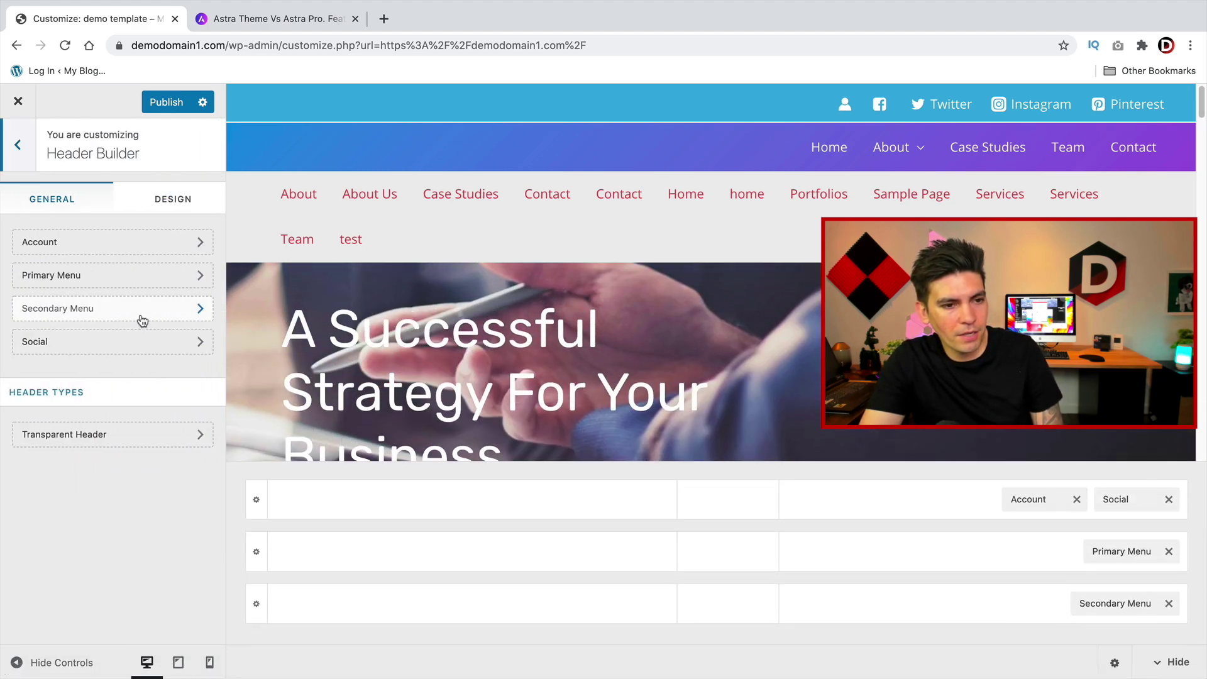
- Add Button 1 to the right section of the primary header row and Button 2 to that of the top row
left_click(974, 554)
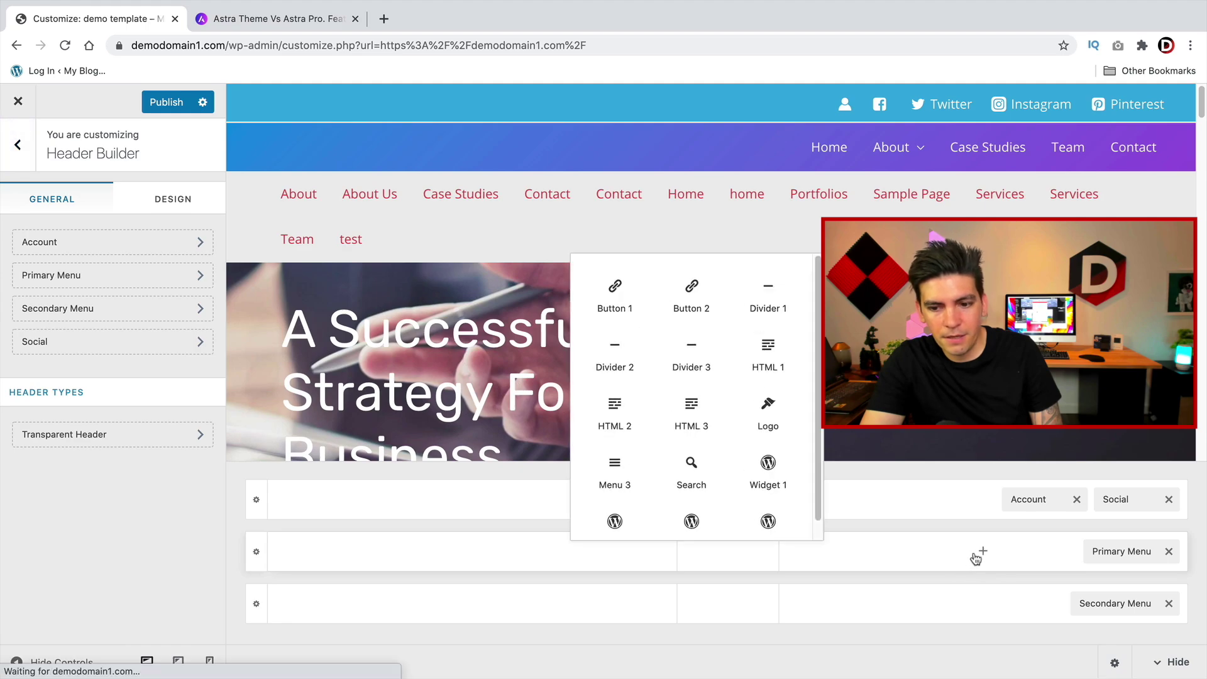
left_click(615, 296)
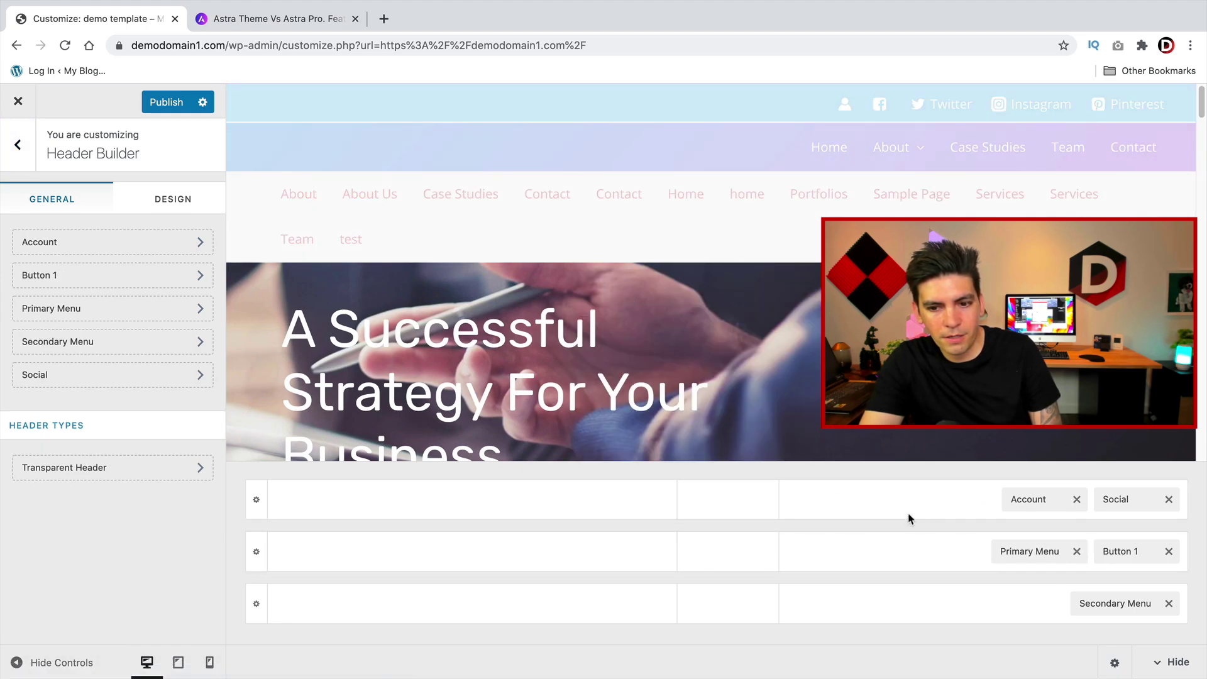
left_click(986, 501)
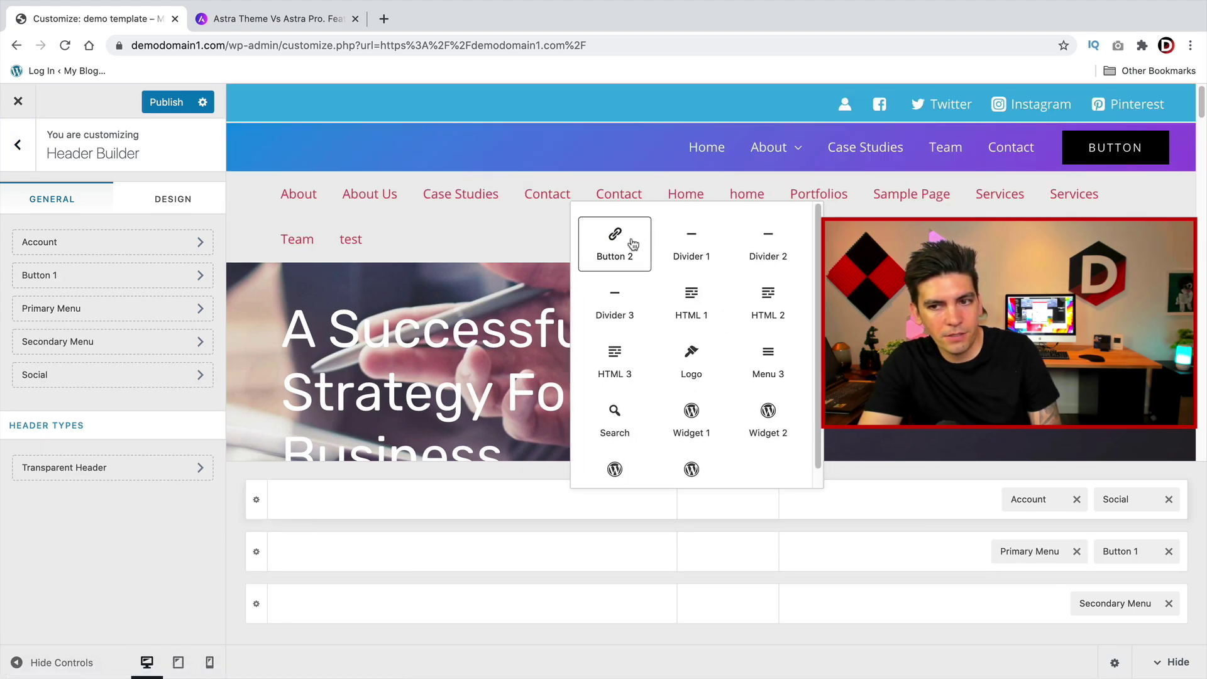
left_click(627, 245)
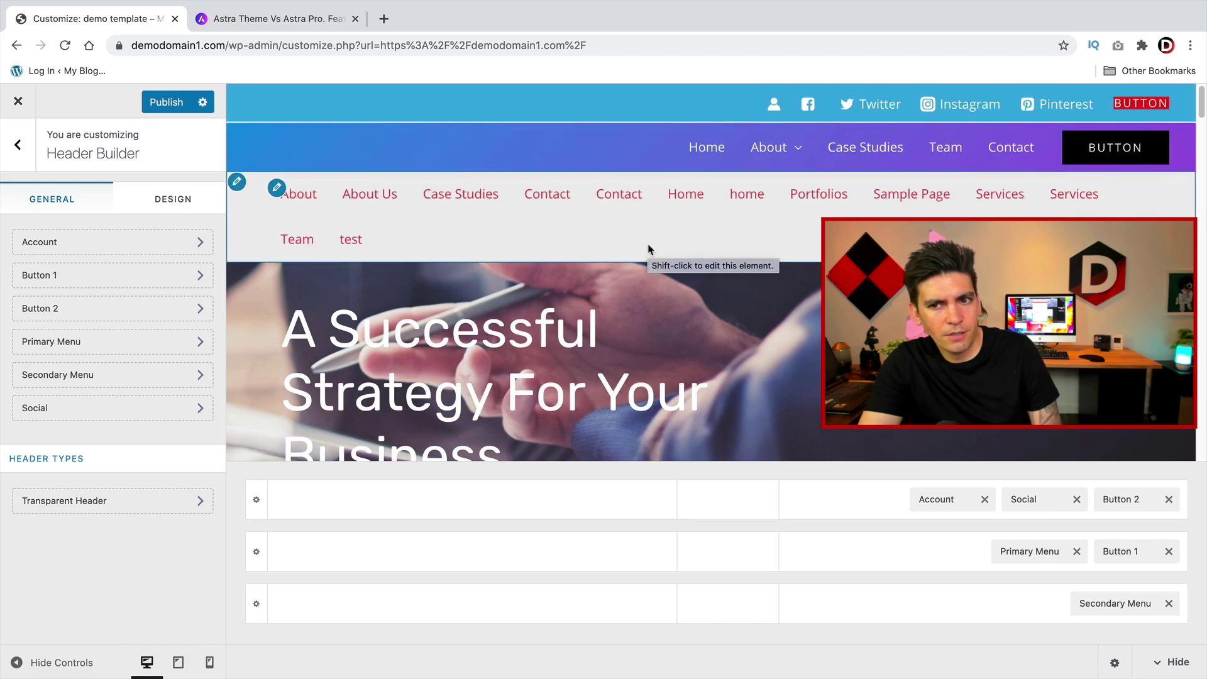
- Set Button 2's normal background color to black (#000000) and return to the Header Builder overview
left_click(1122, 497)
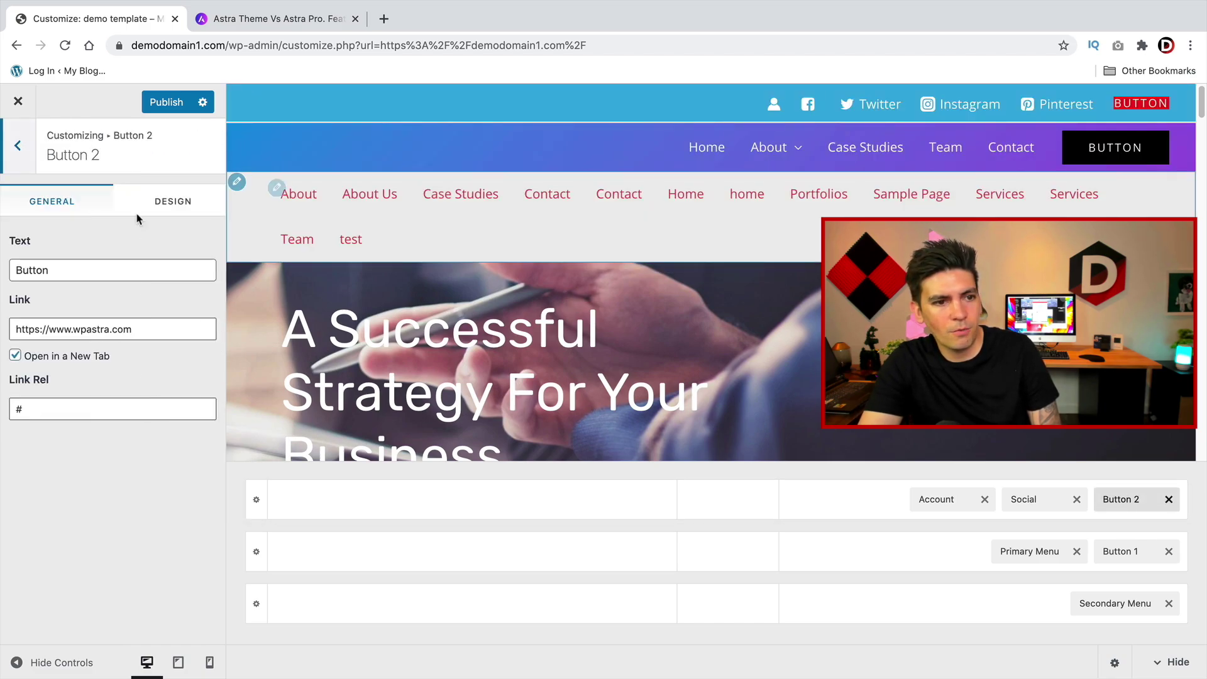
left_click(170, 199)
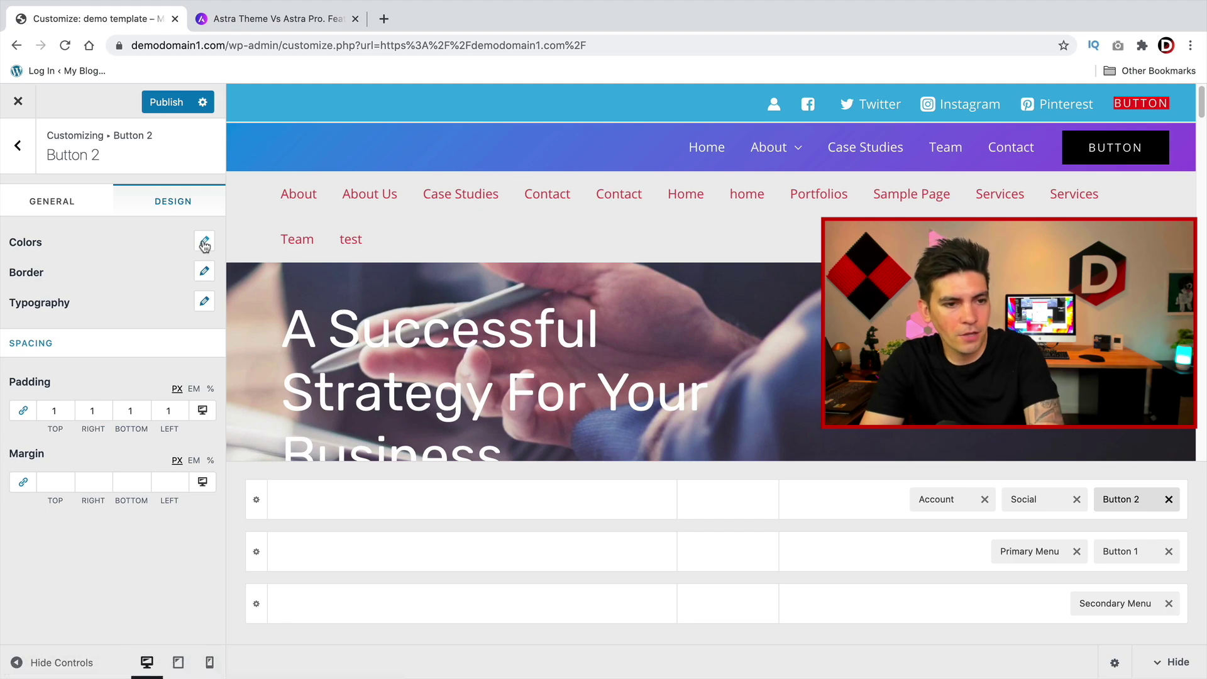
left_click(202, 274)
left_click(203, 242)
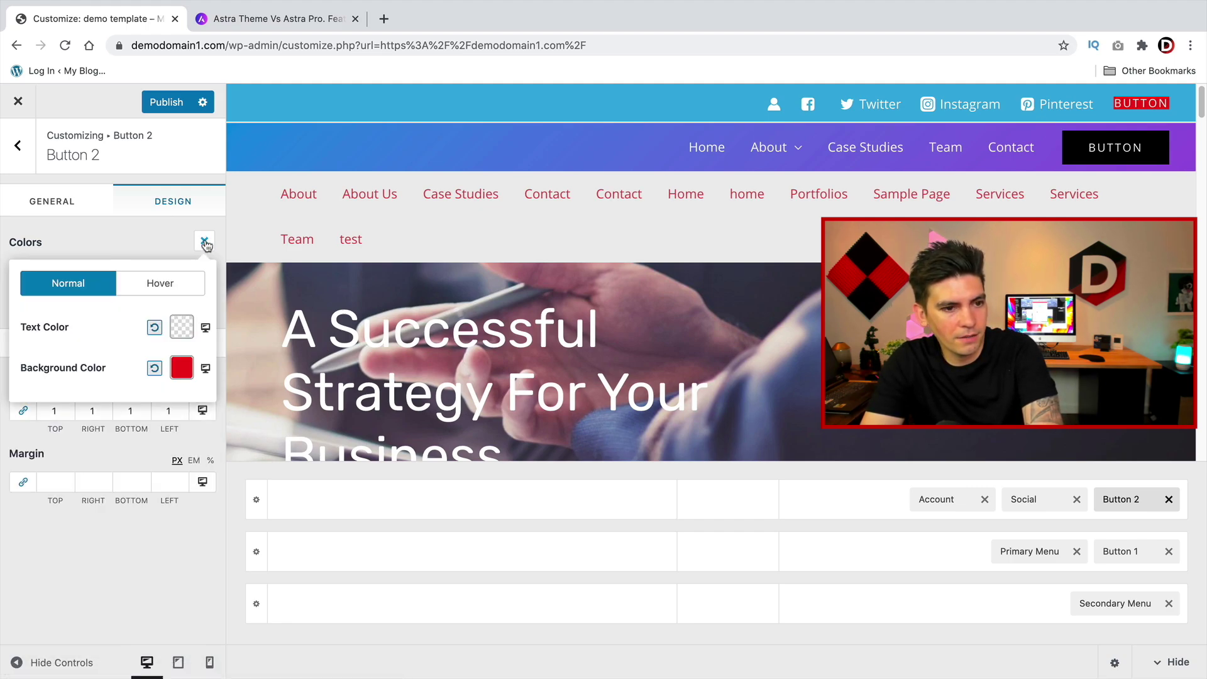
left_click(181, 368)
left_click(38, 616)
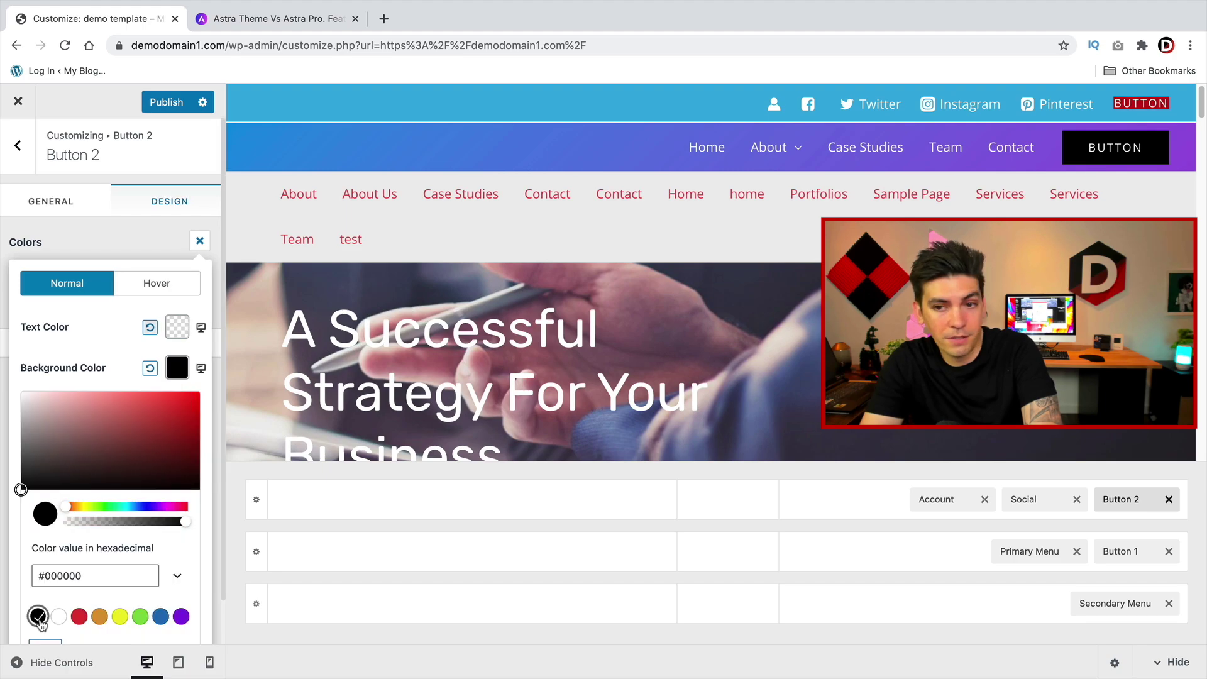
key("Escape")
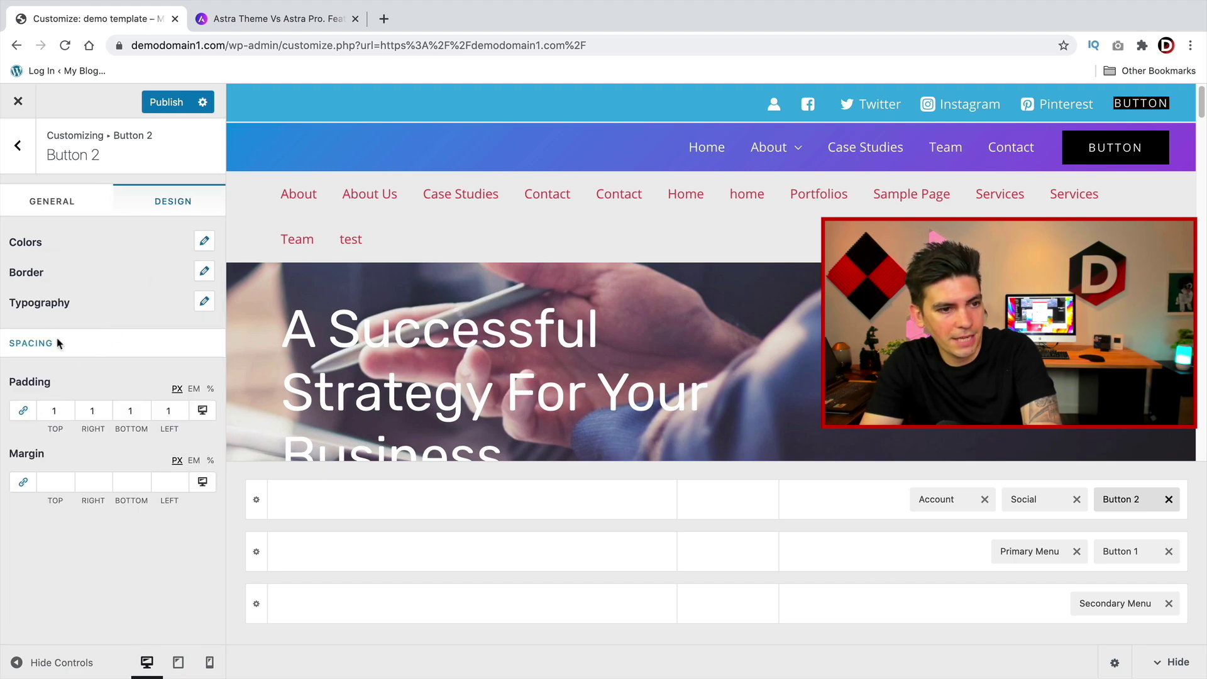
left_click(61, 196)
key("Escape")
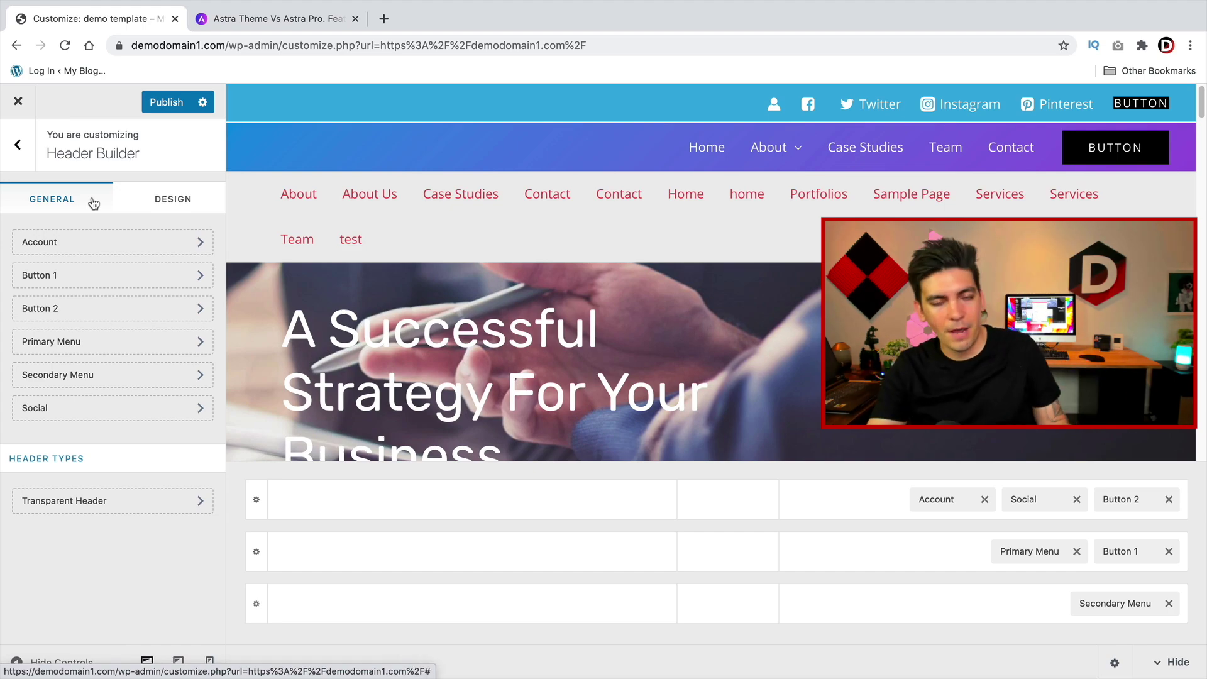
- Switch from the Header Builder to the Footer Builder and add the Footer Menu to the right column of the top footer row
left_click(10, 167)
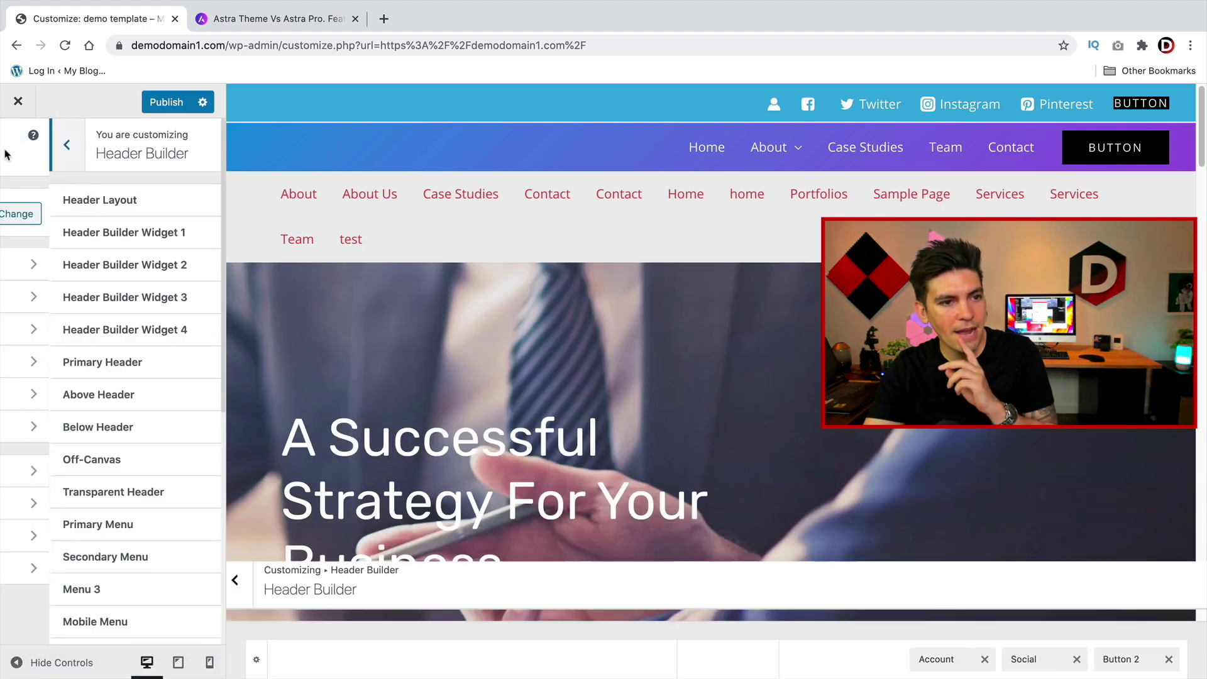
scroll(340, 428, "down", 1)
scroll(340, 427, "down", 15)
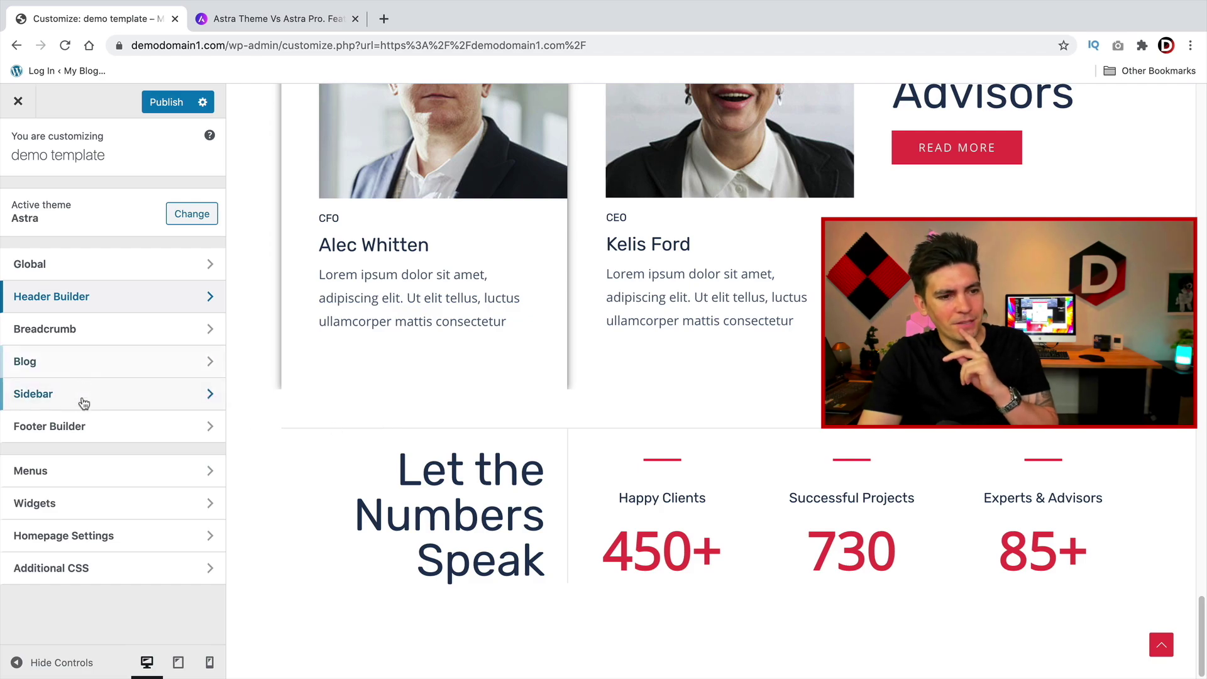
left_click(87, 428)
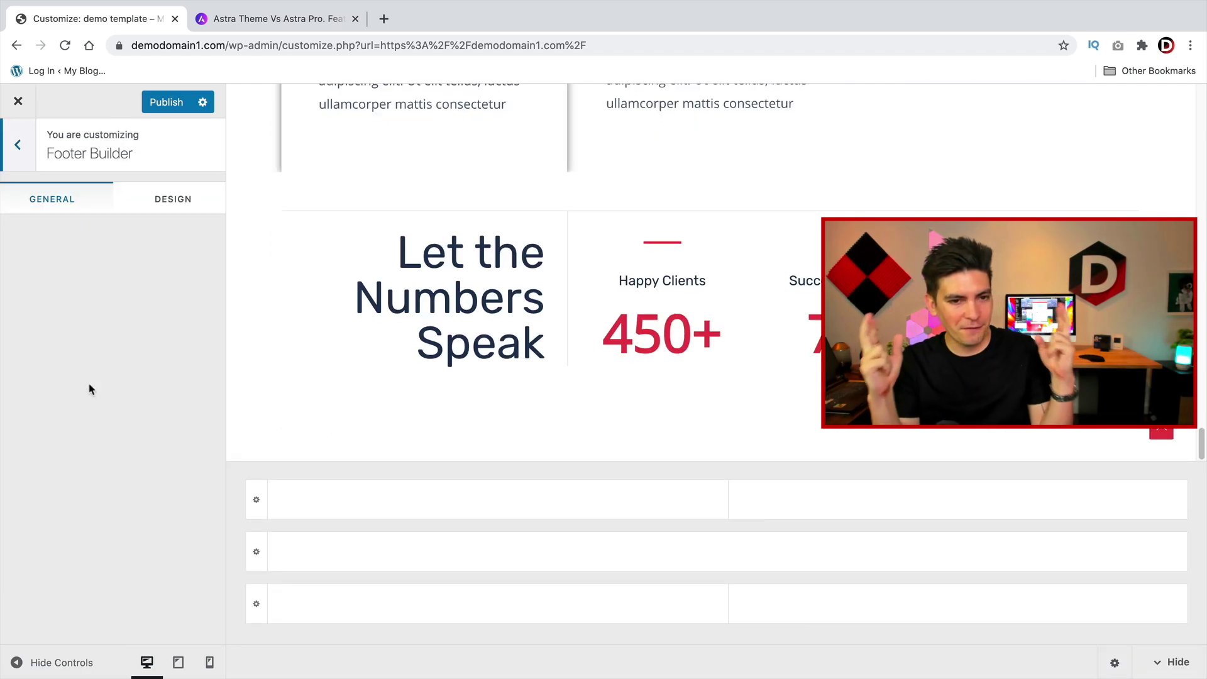
left_click(956, 501)
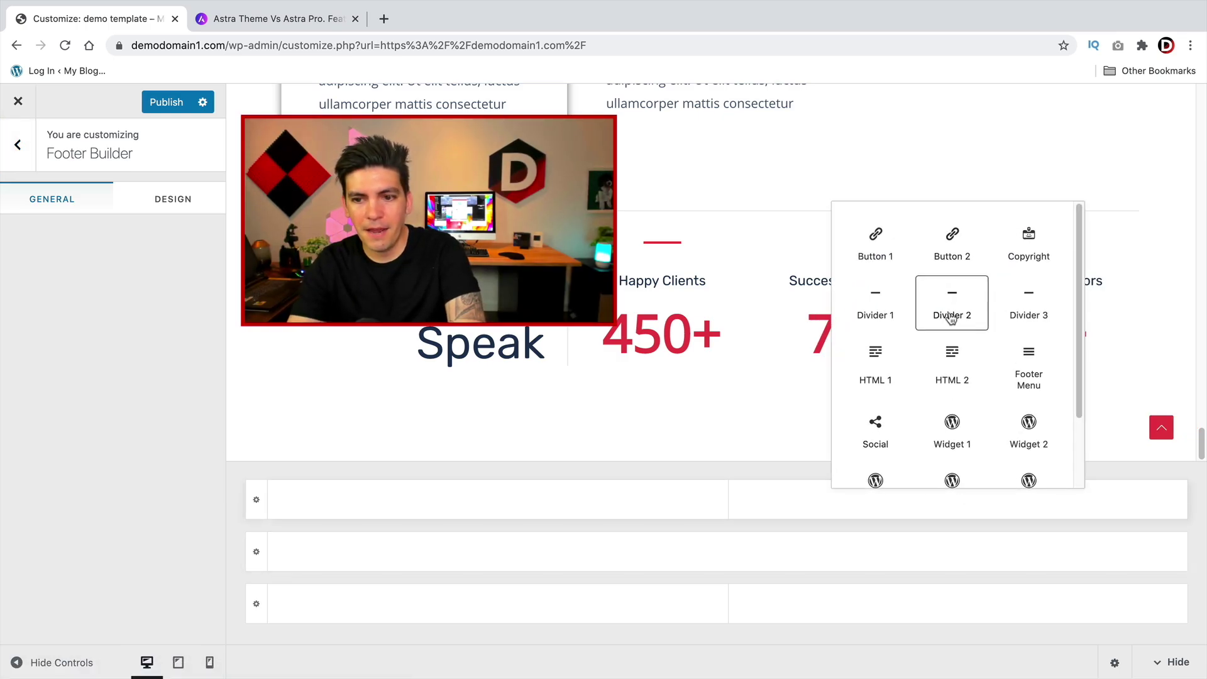
scroll(950, 320, "down", 2)
left_click(1027, 290)
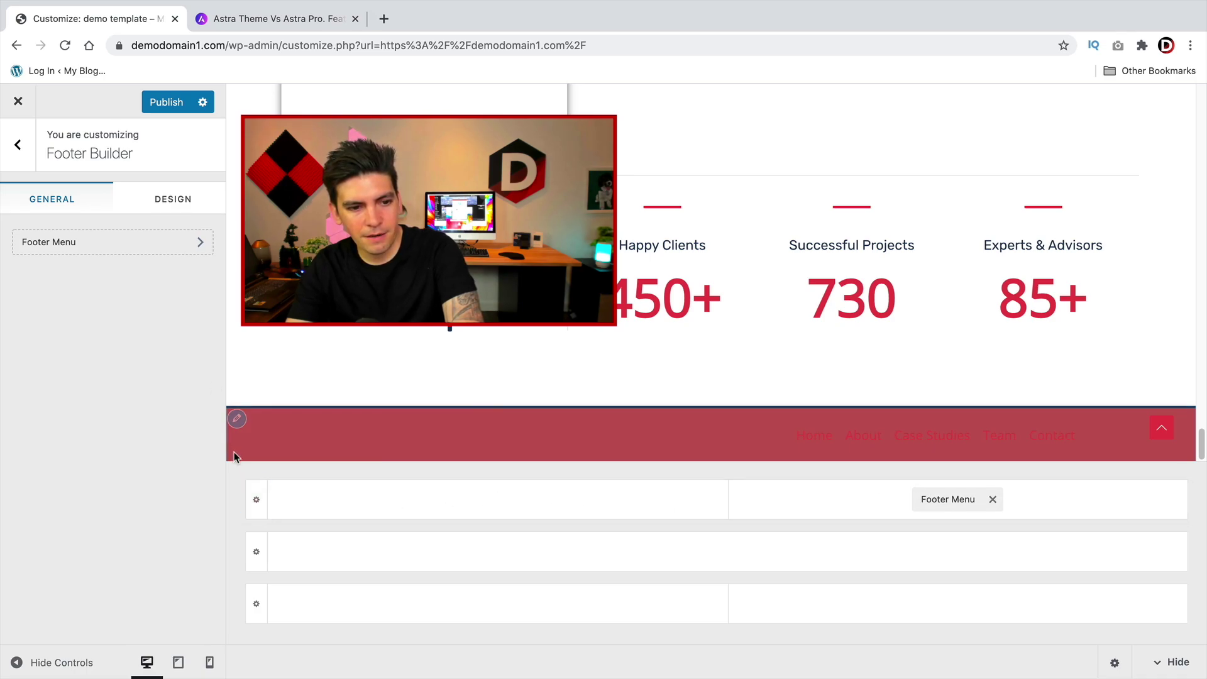
- Examine the general and design settings of the Above Footer row and of the Footer Menu
left_click(254, 501)
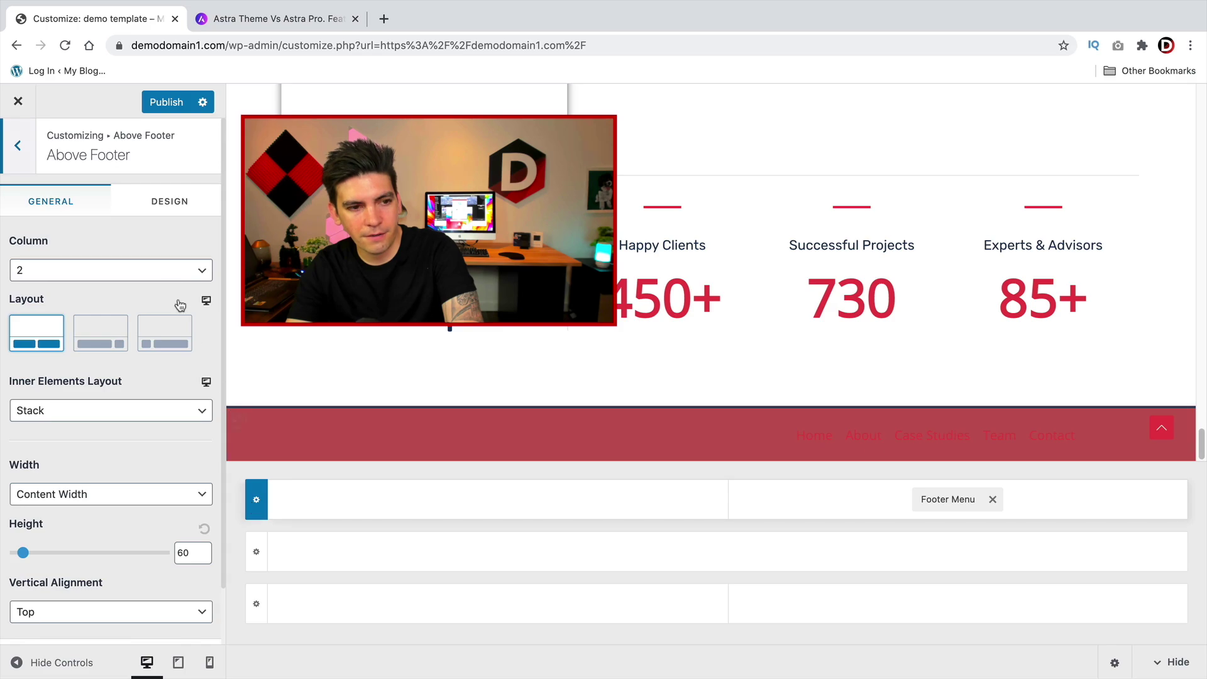
left_click(150, 204)
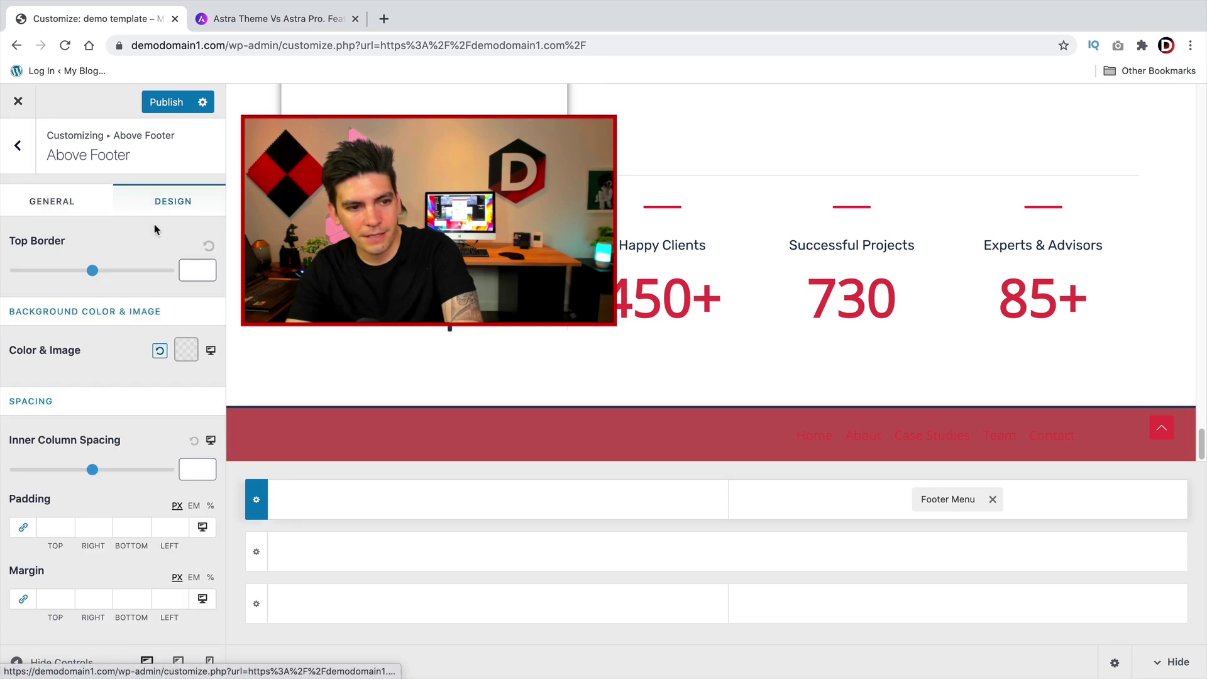
left_click(38, 204)
left_click(943, 499)
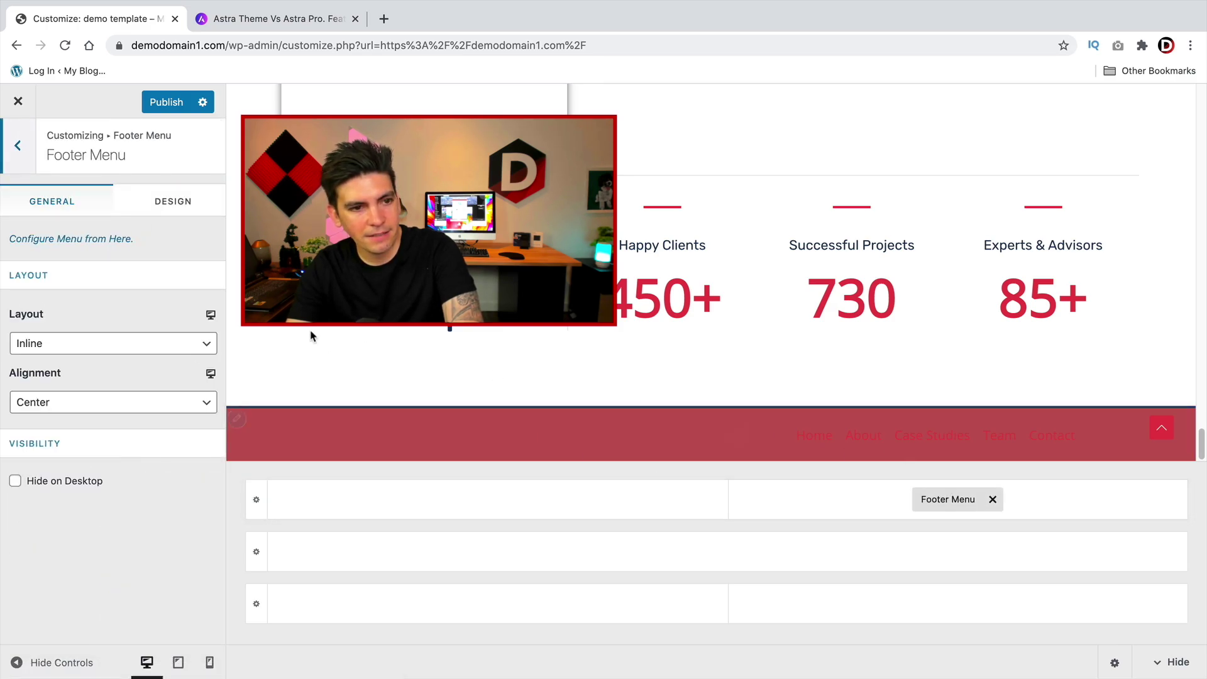
left_click(157, 202)
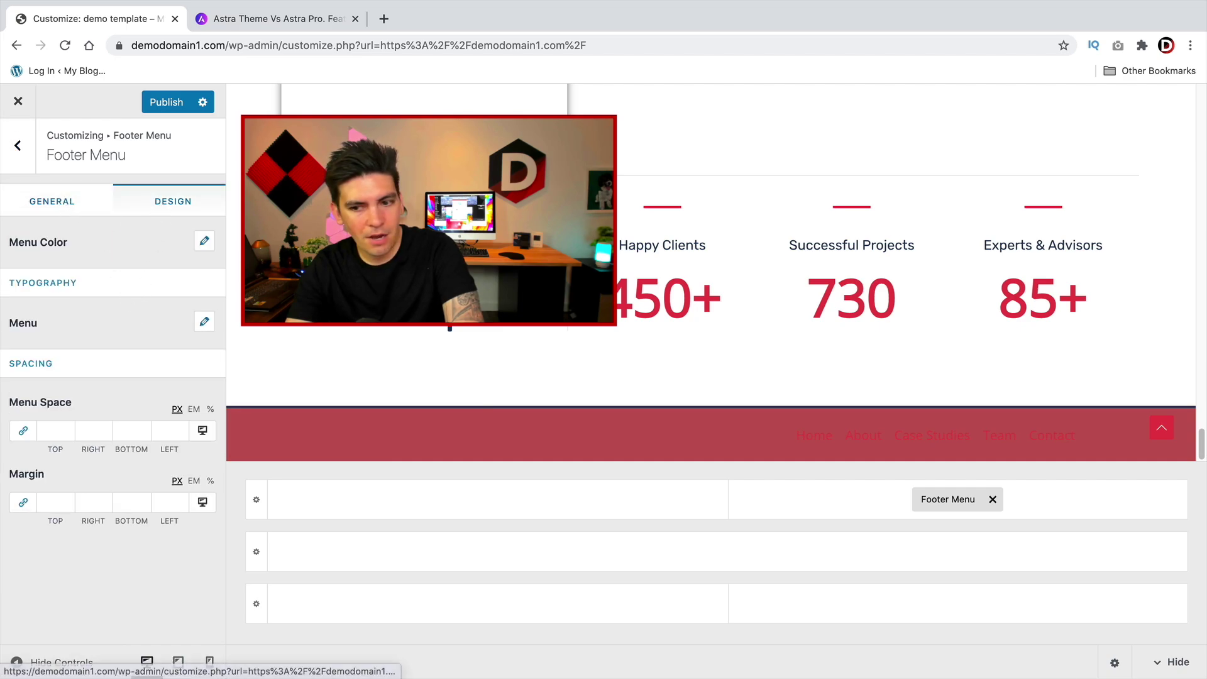
left_click(948, 499)
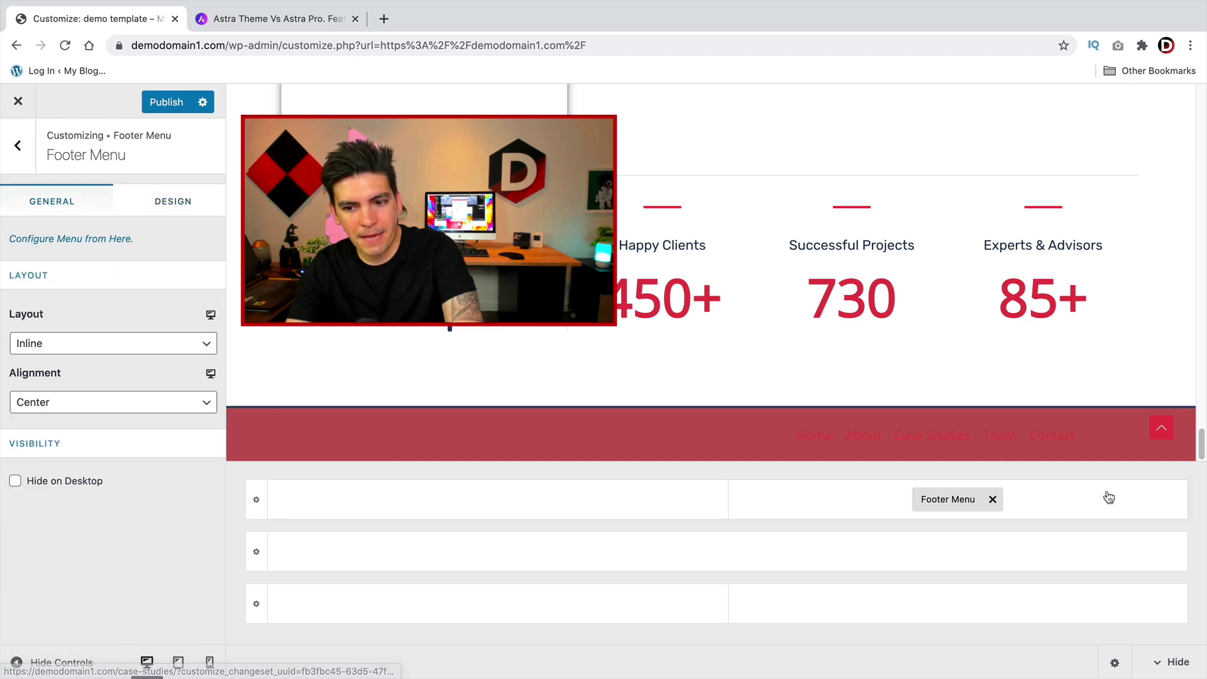
- Choose the gradient type for the Above Footer row's background
left_click(256, 495)
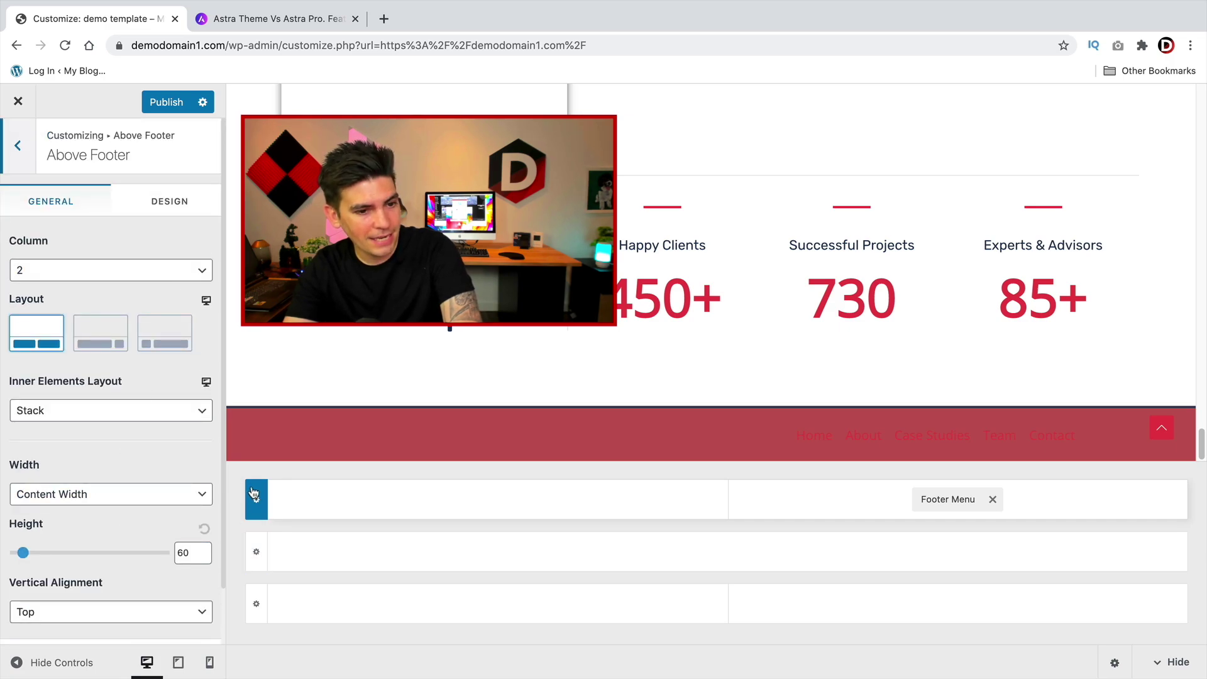
left_click(181, 207)
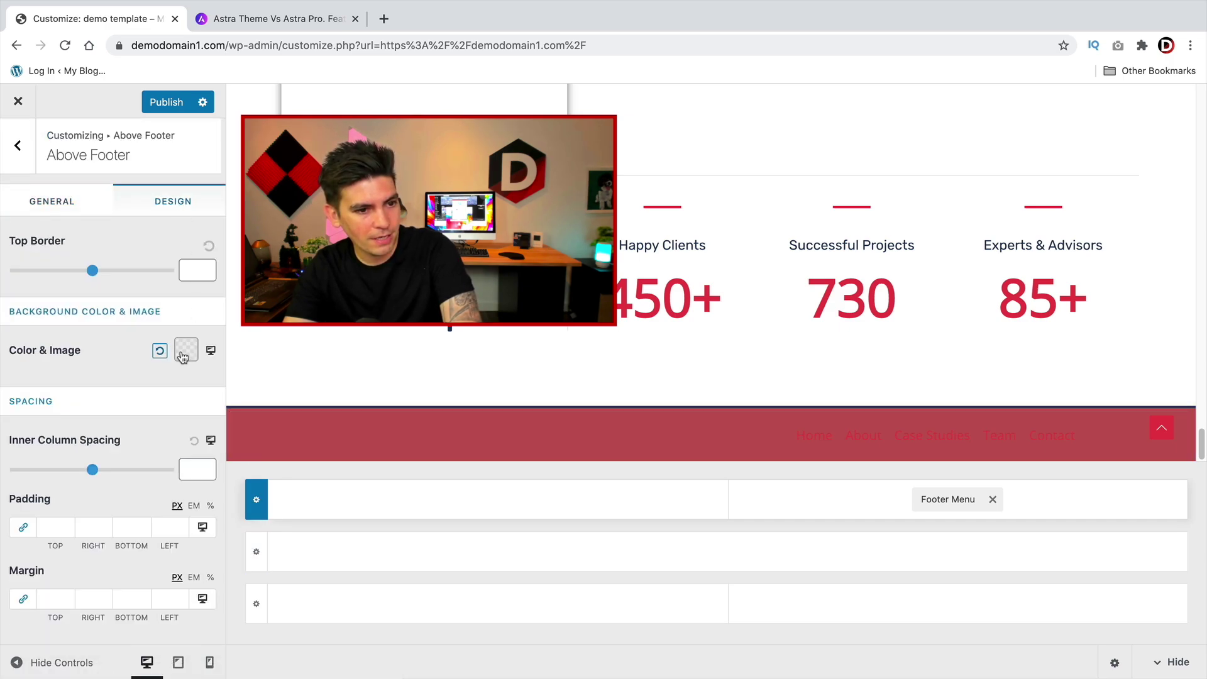
left_click(182, 350)
left_click(82, 479)
left_click(112, 400)
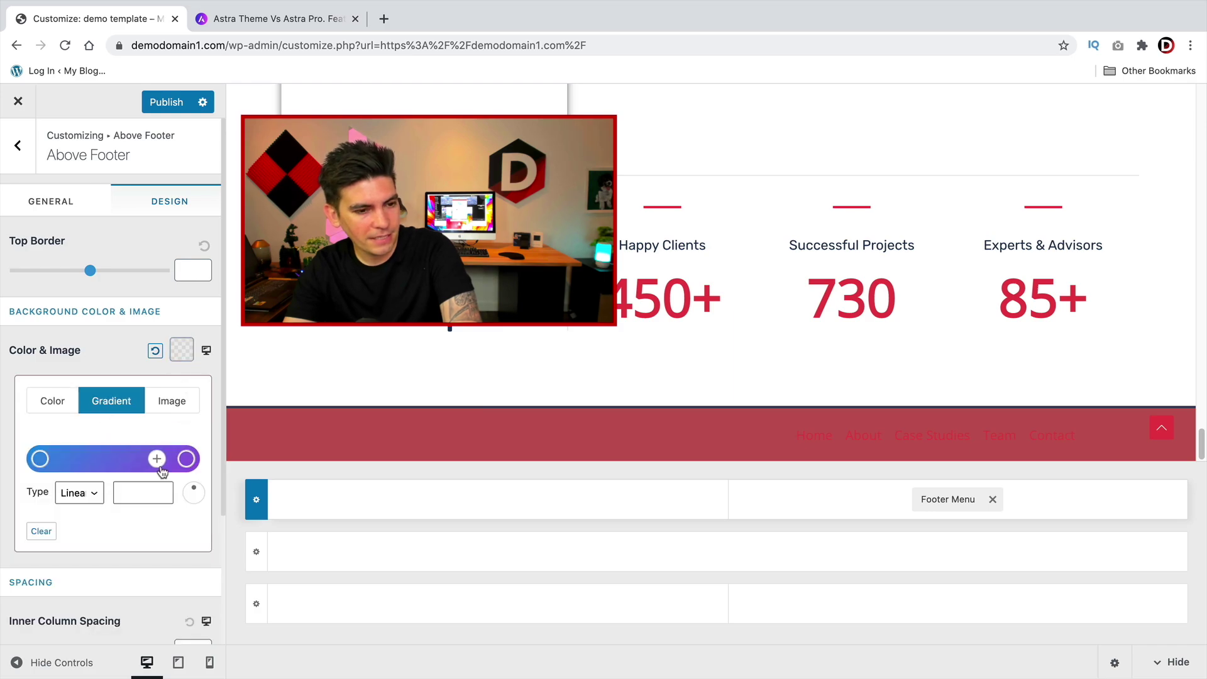
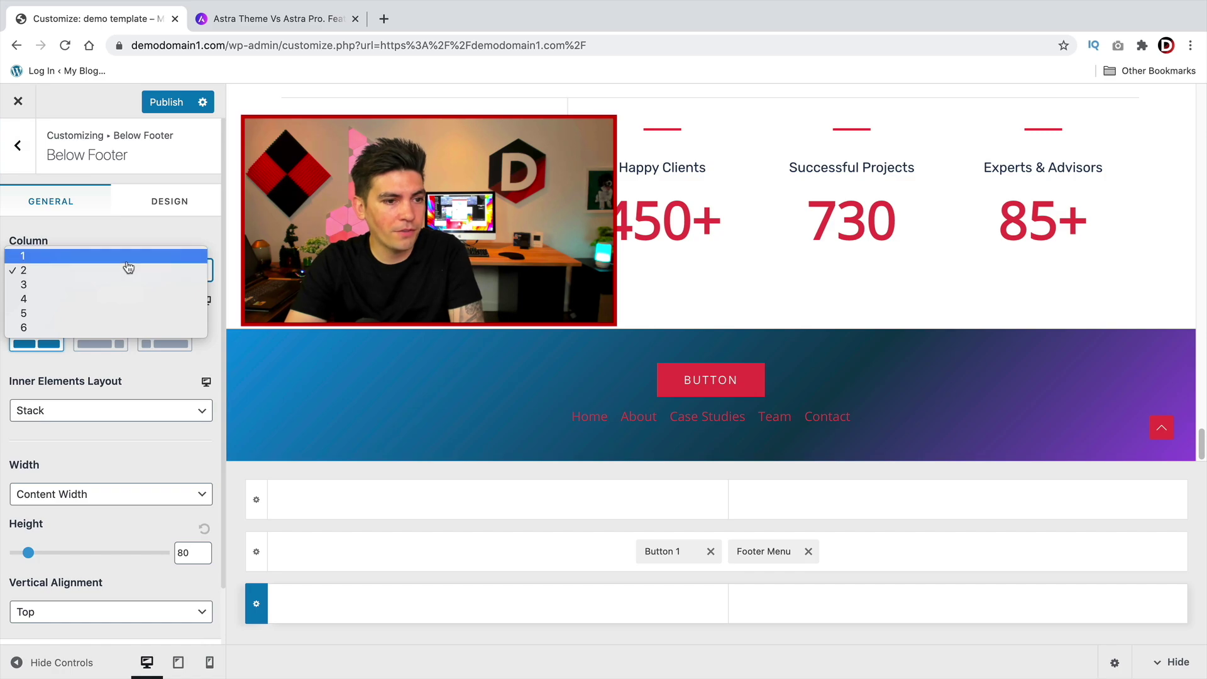
- Try the Below Footer row with one column, with two columns in the wide-left layout, and with four columns
left_click(129, 257)
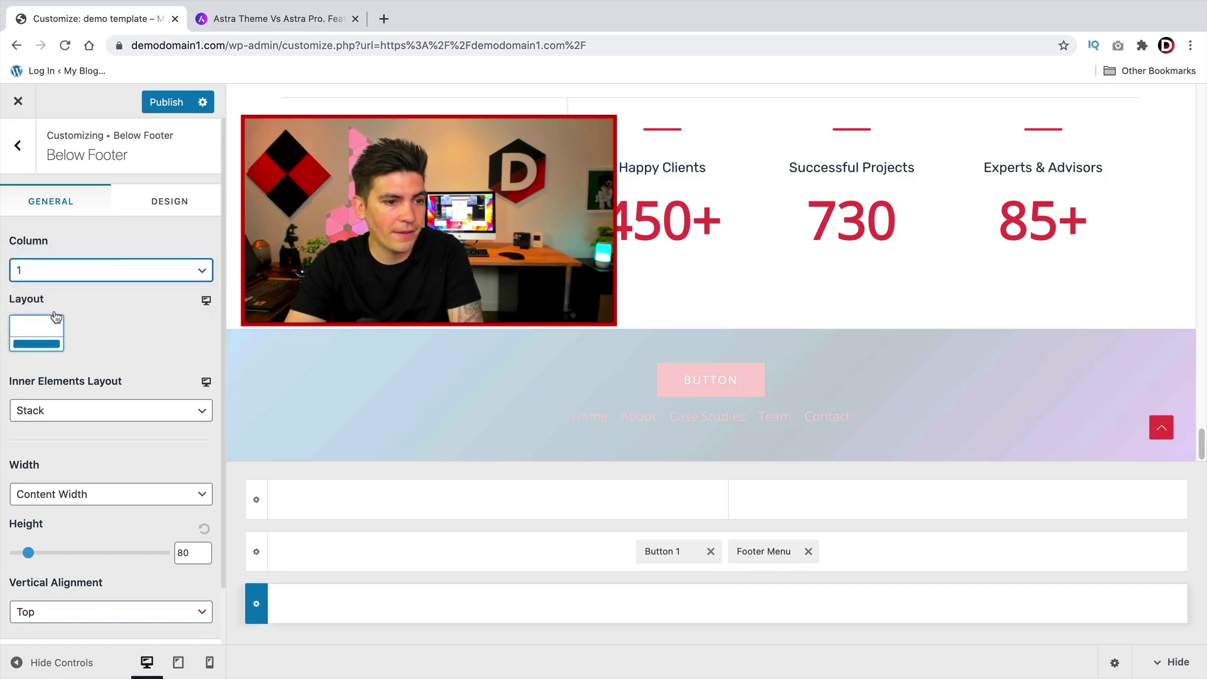
left_click(88, 272)
left_click(90, 280)
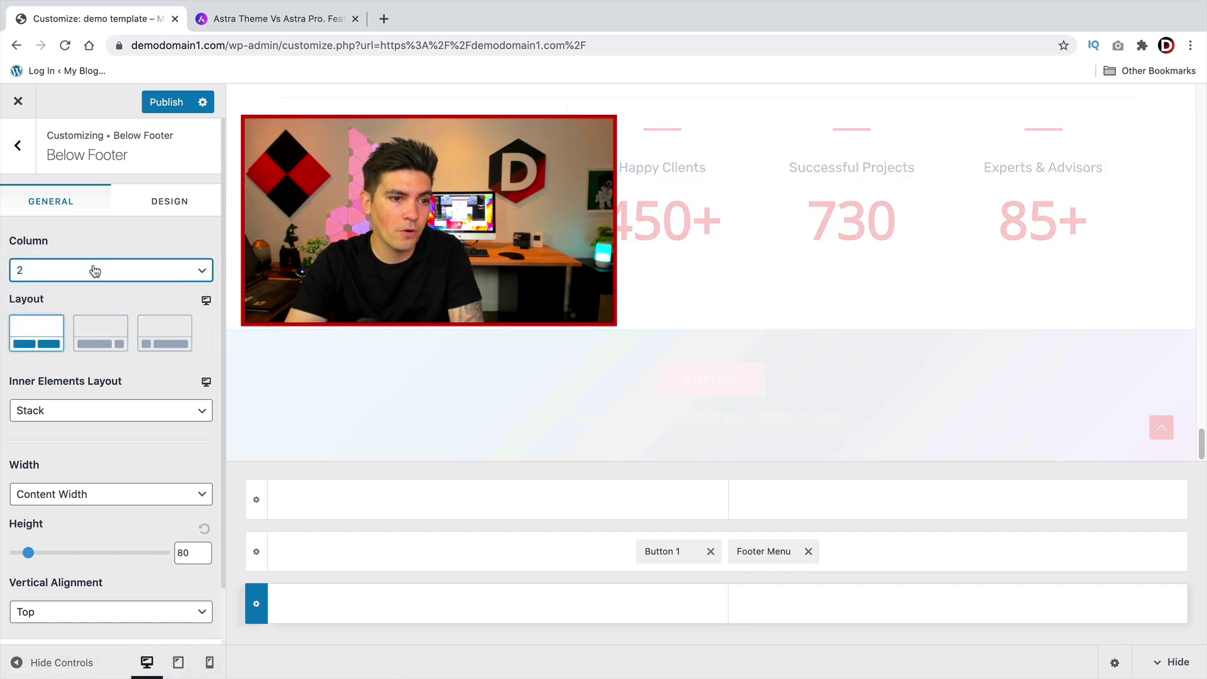
left_click(94, 328)
left_click(122, 277)
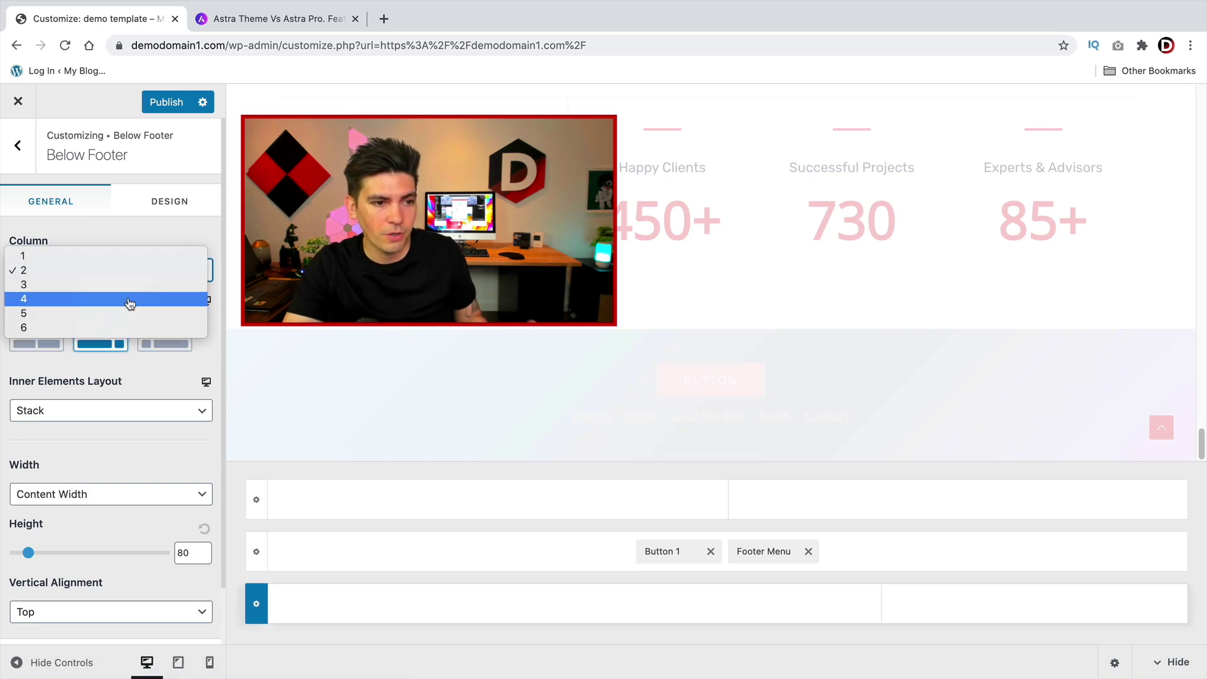
left_click(130, 302)
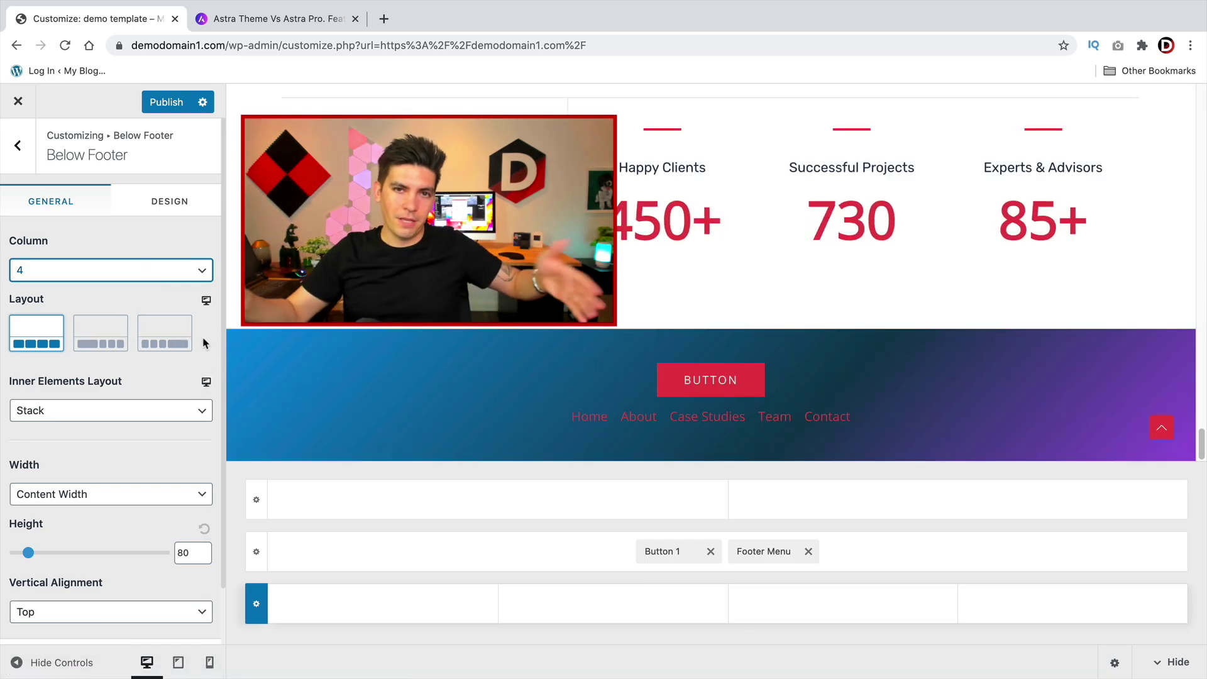
- Set the Below Footer row to 1 column and add the Copyright element to it
left_click(108, 272)
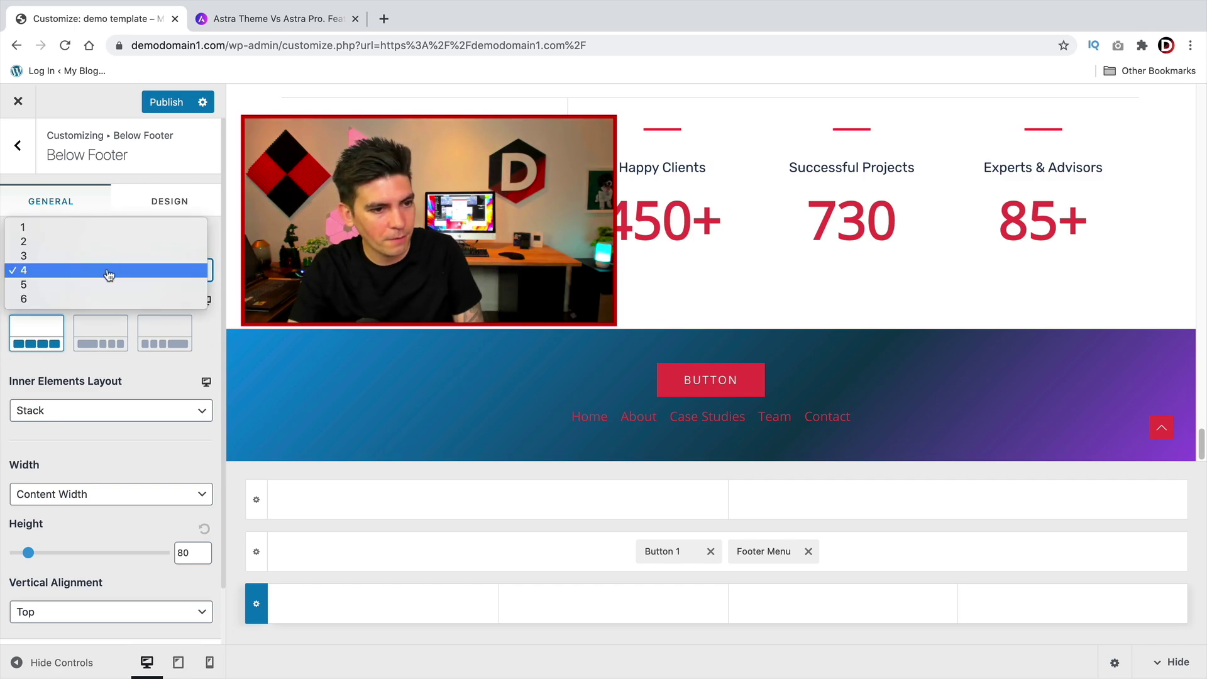
left_click(107, 227)
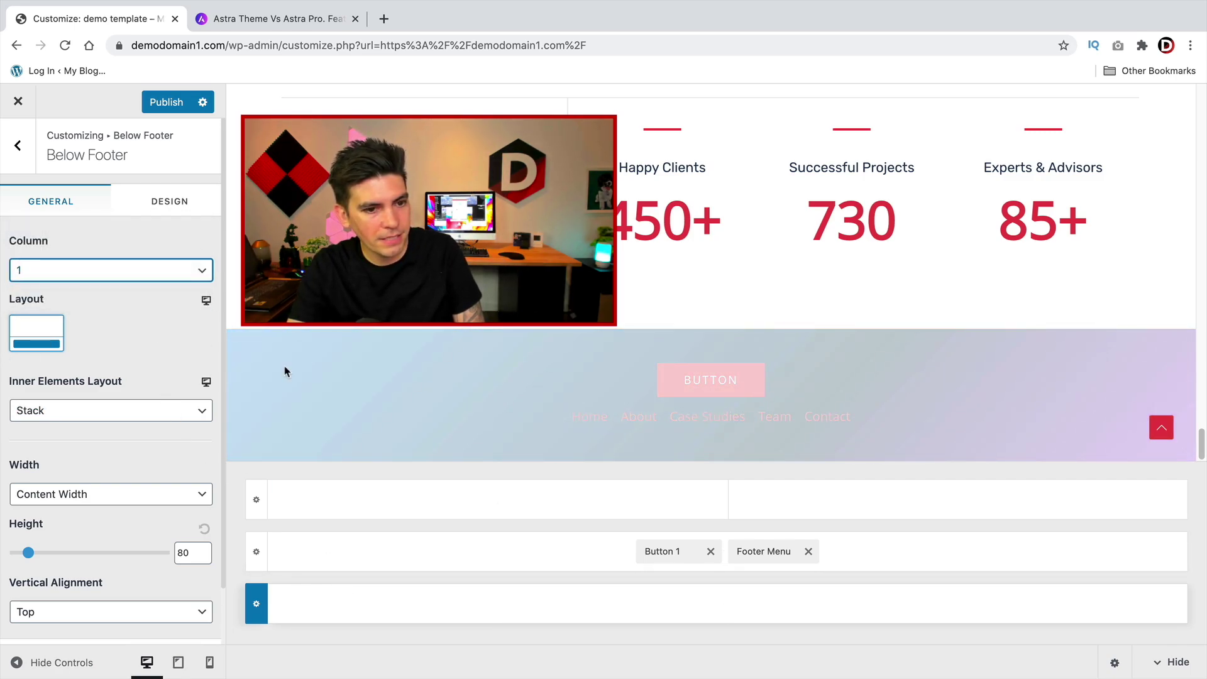
left_click(726, 603)
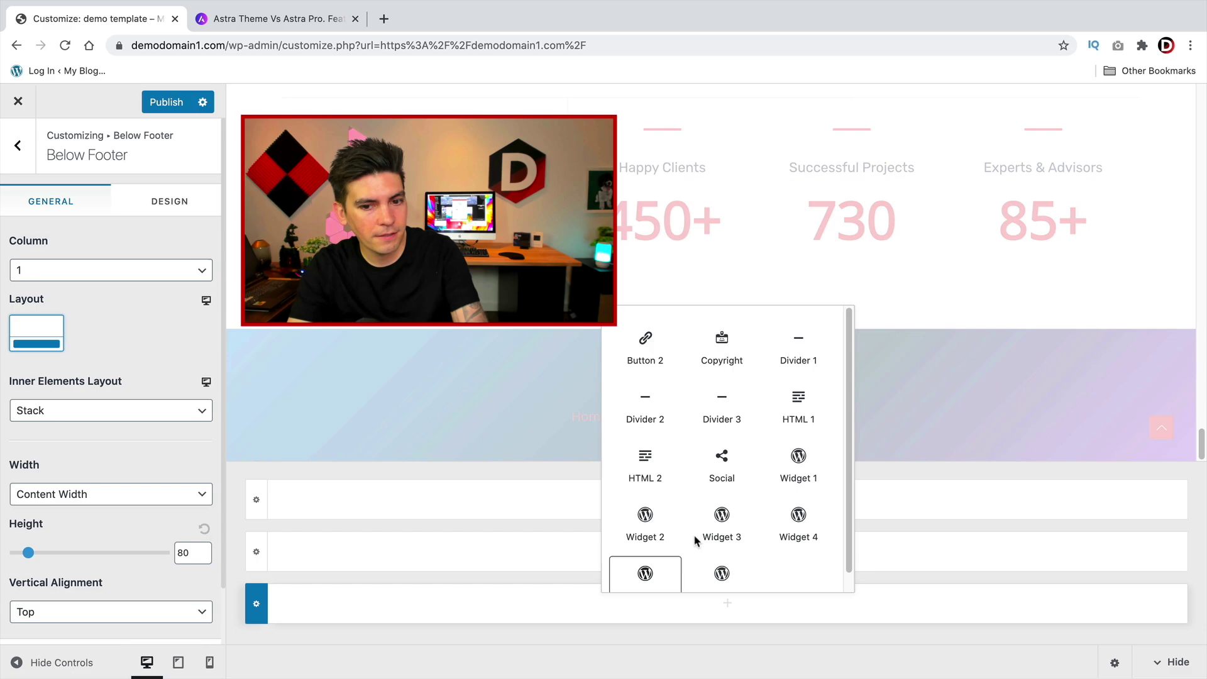
left_click(735, 353)
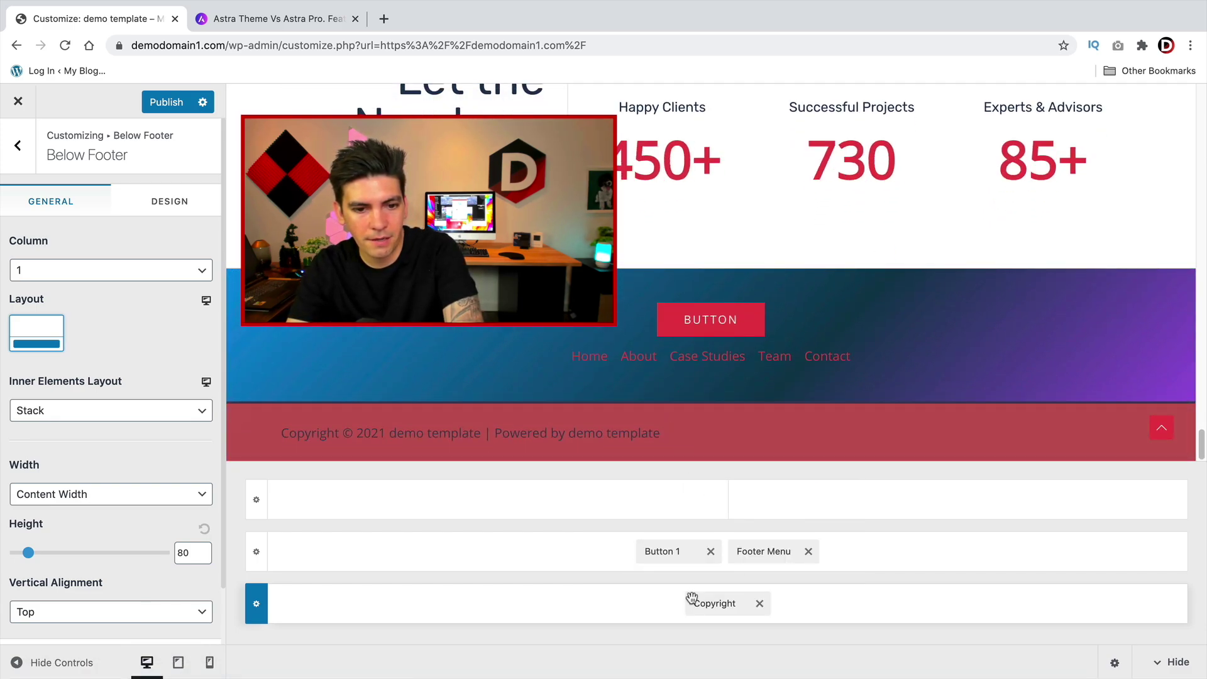
- Set the Below Footer row's background to a solid black color
left_click(167, 201)
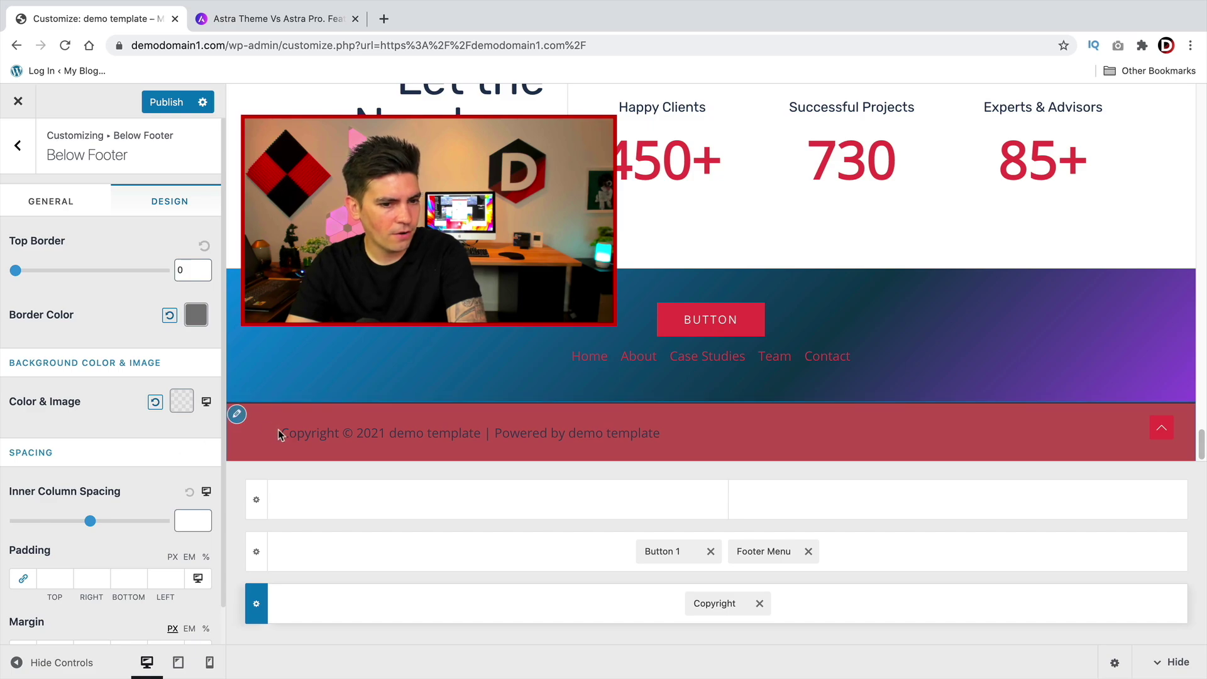
left_click(180, 402)
left_click_drag(113, 515, 16, 585)
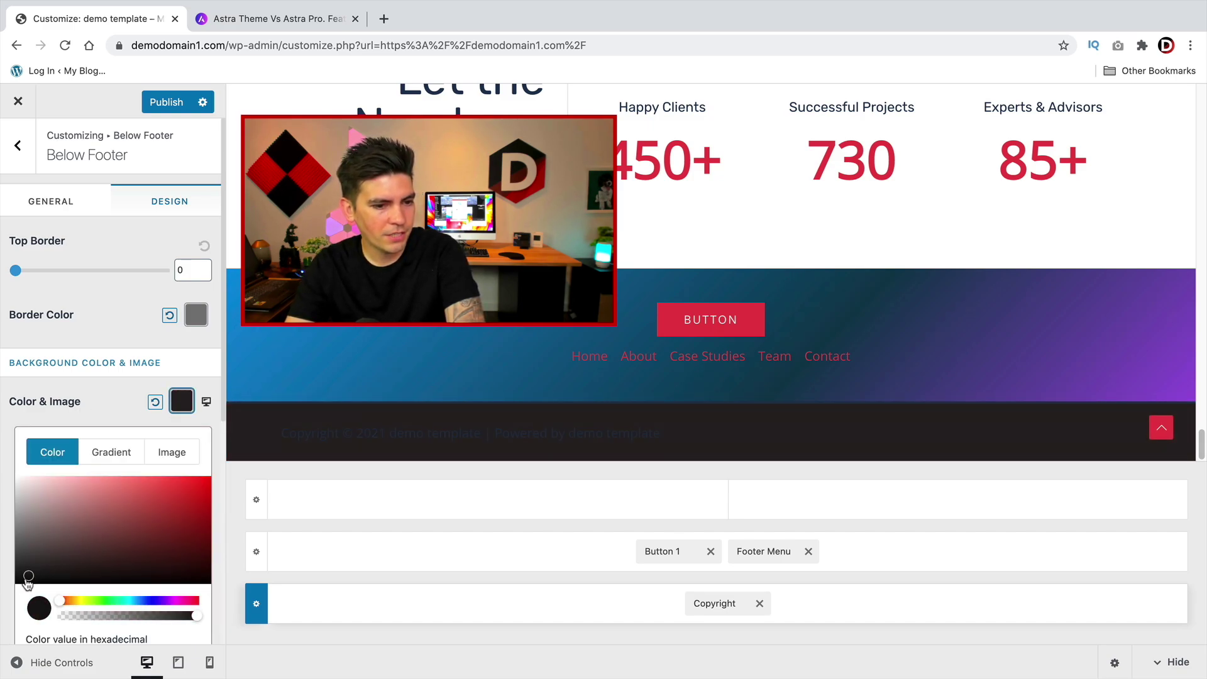
- Examine the gradient and image background options for the Below Footer row, return to solid black, and review its spacing settings
left_click(108, 458)
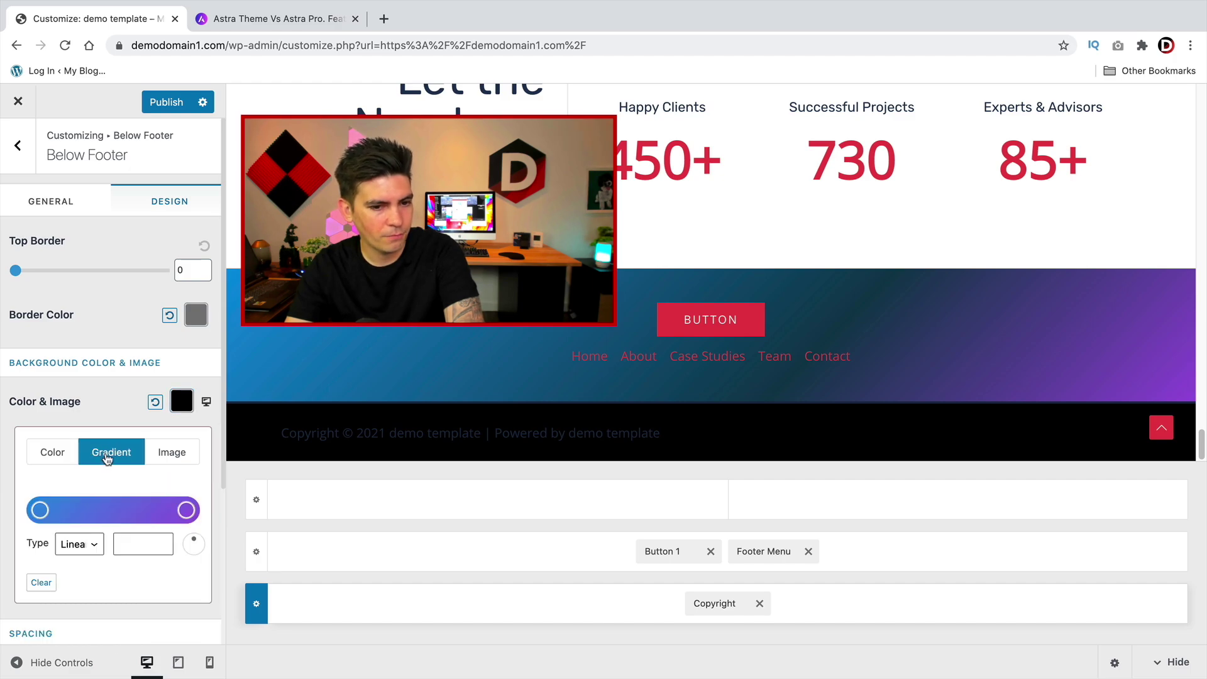
left_click(157, 456)
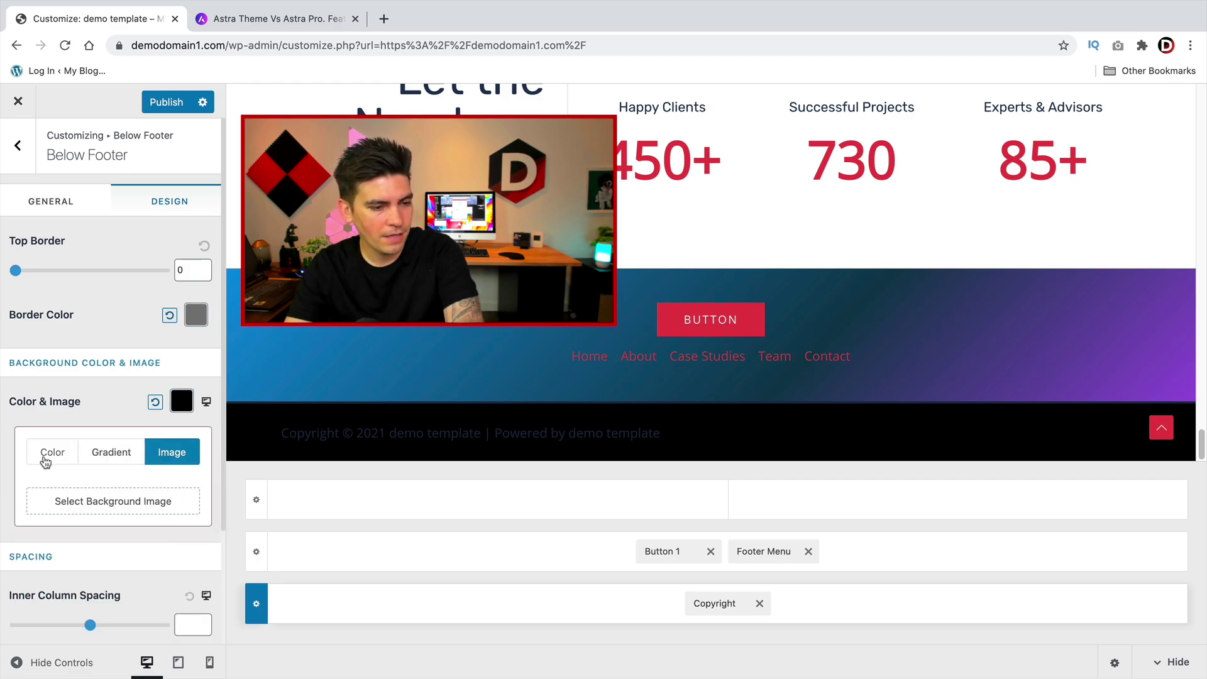
left_click(112, 452)
left_click(52, 452)
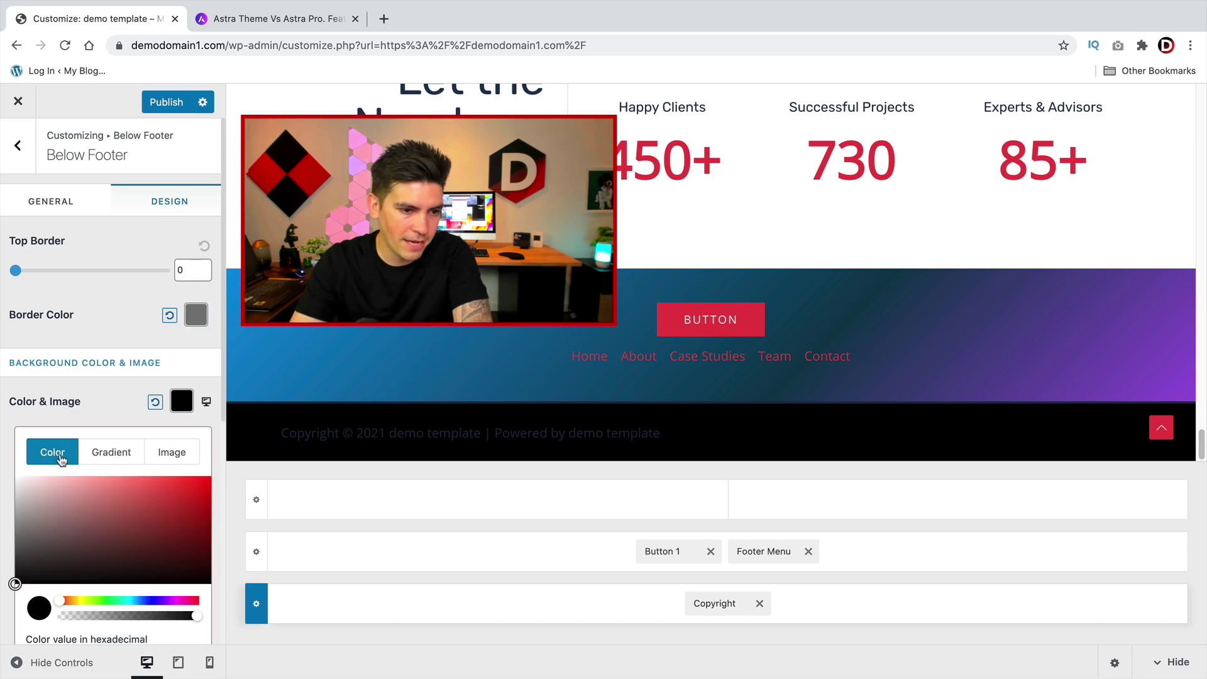
left_click_drag(51, 575, 27, 594)
left_click(102, 416)
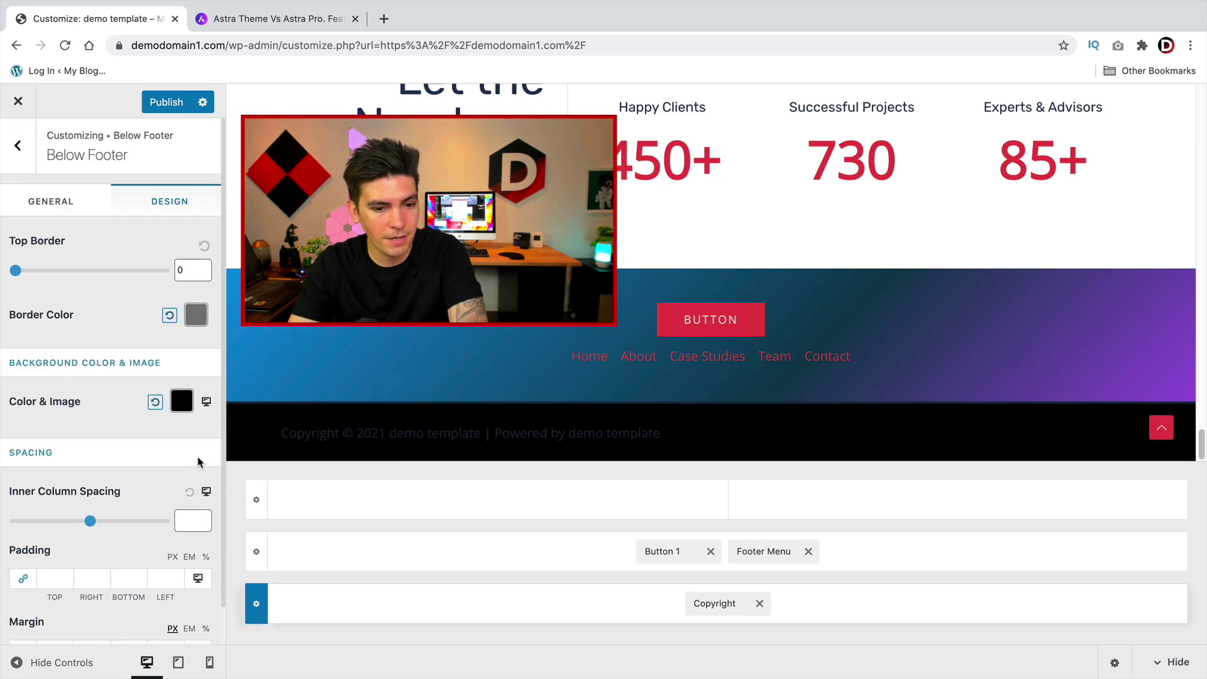
scroll(116, 431, "down", 1)
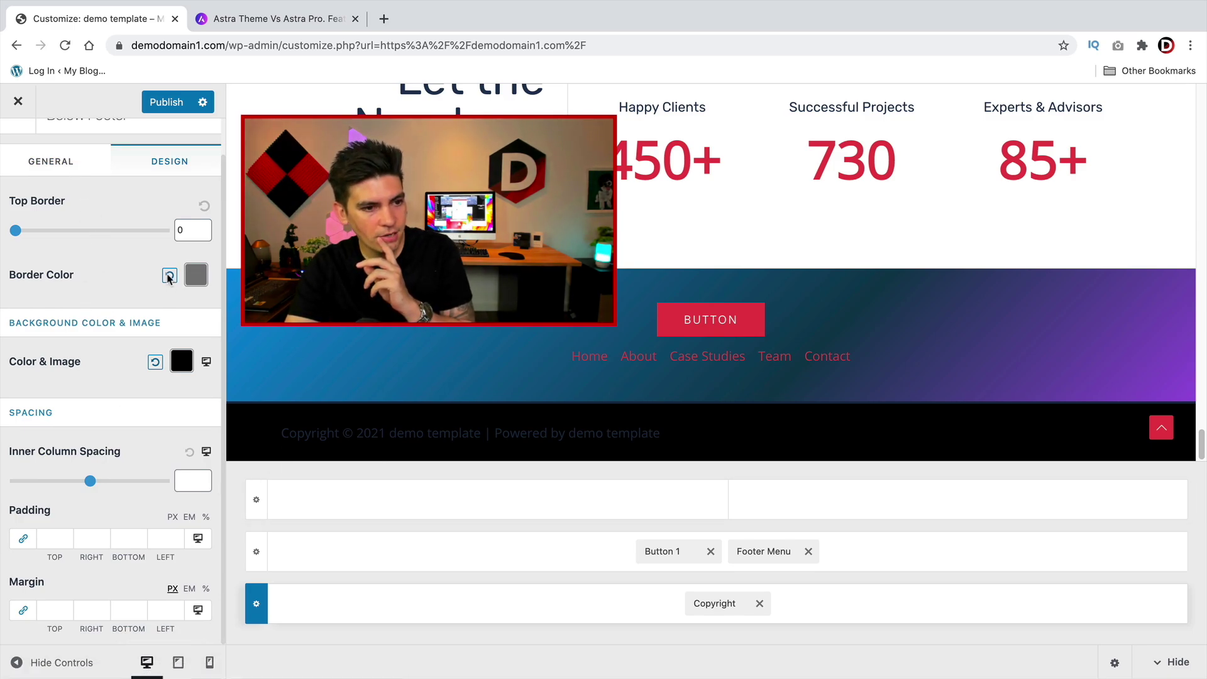
- Set the Copyright element's text color to white and publish the Customizer changes
left_click(719, 604)
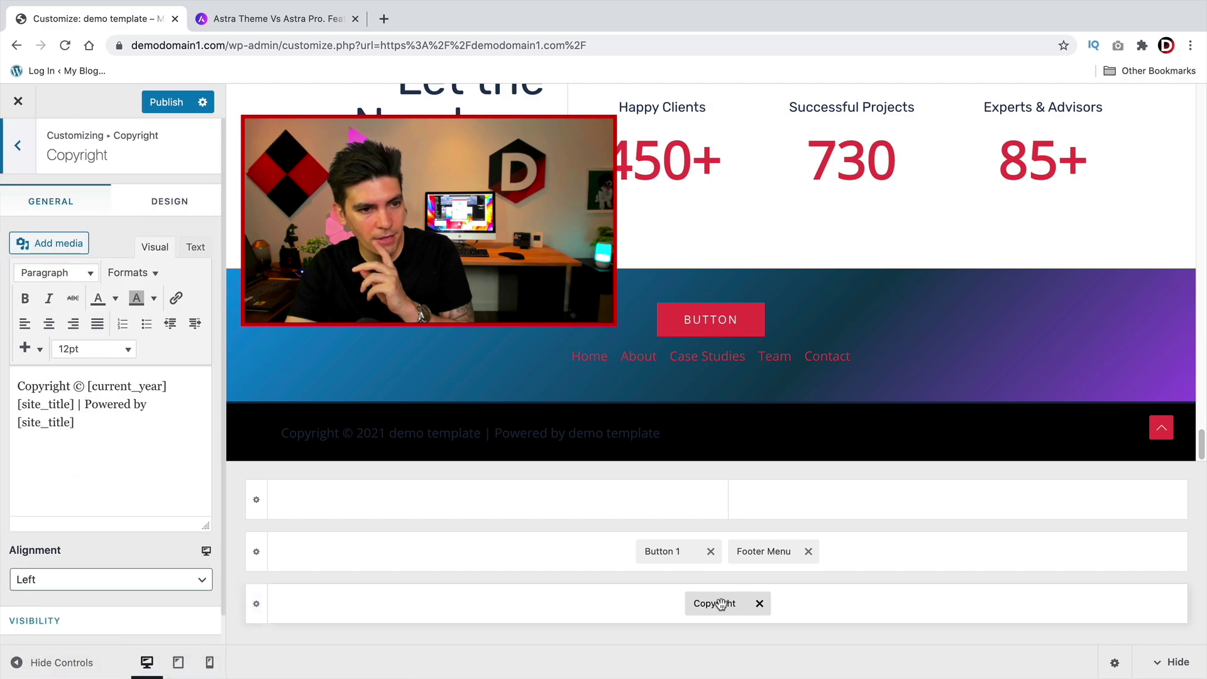
left_click(178, 213)
left_click(200, 257)
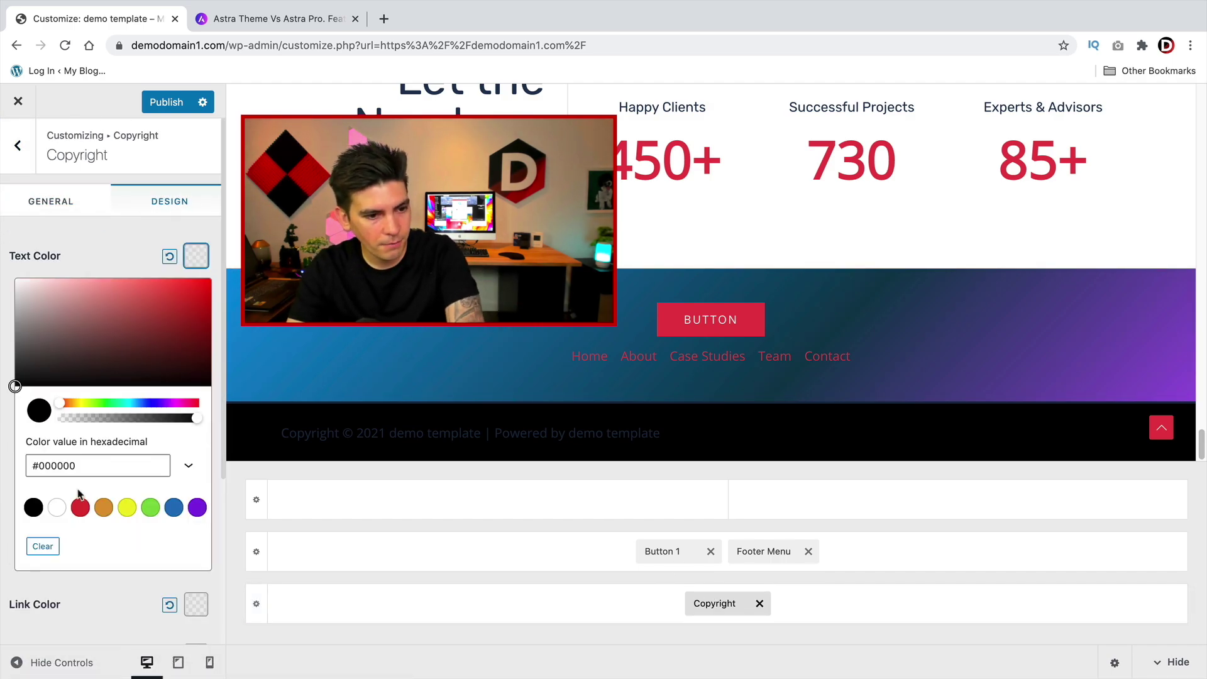
left_click(55, 508)
left_click(691, 415)
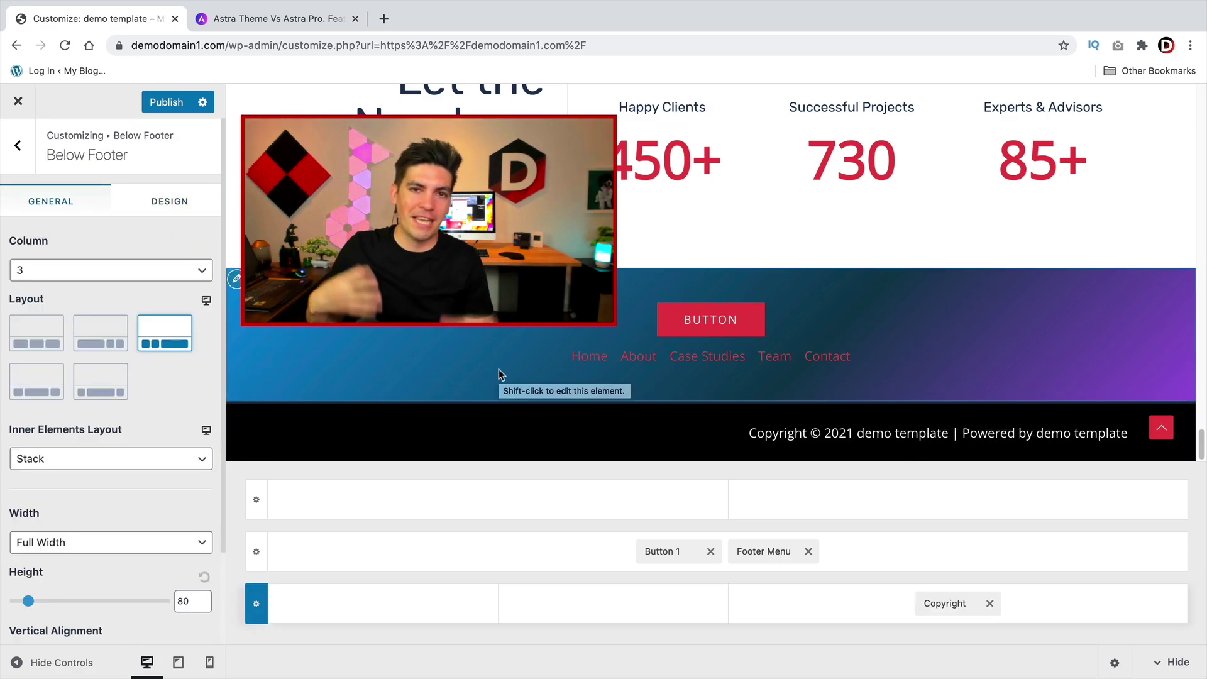
scroll(493, 340, "up", 20)
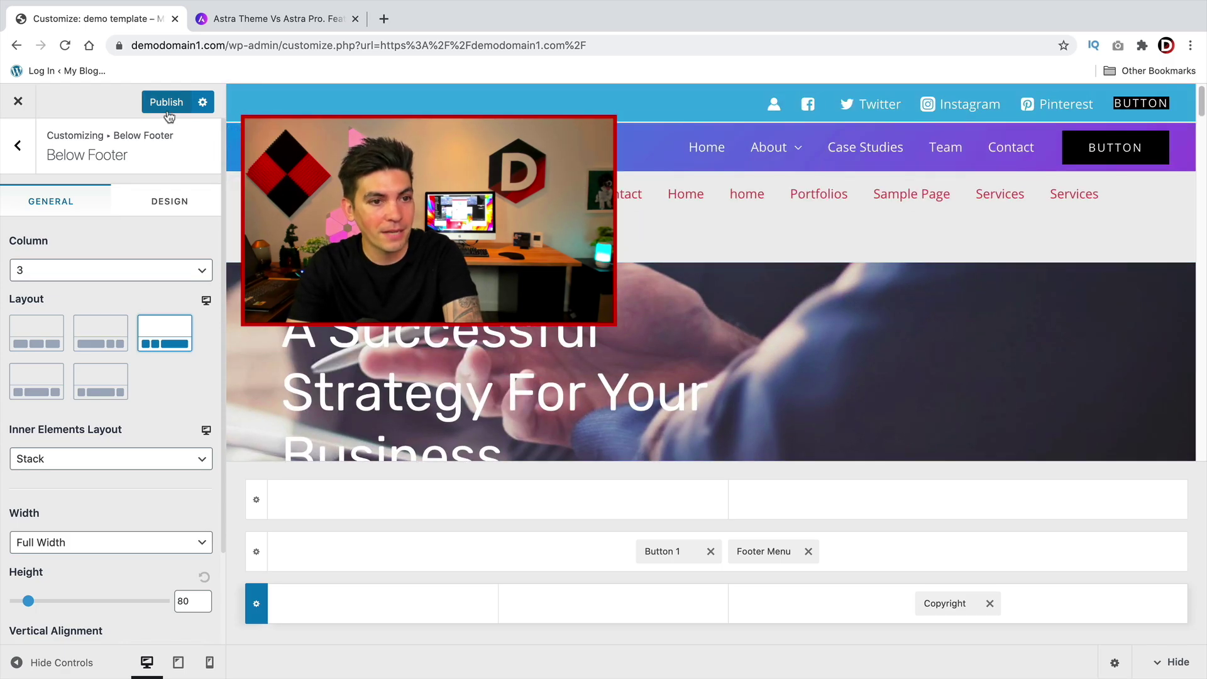
left_click(166, 102)
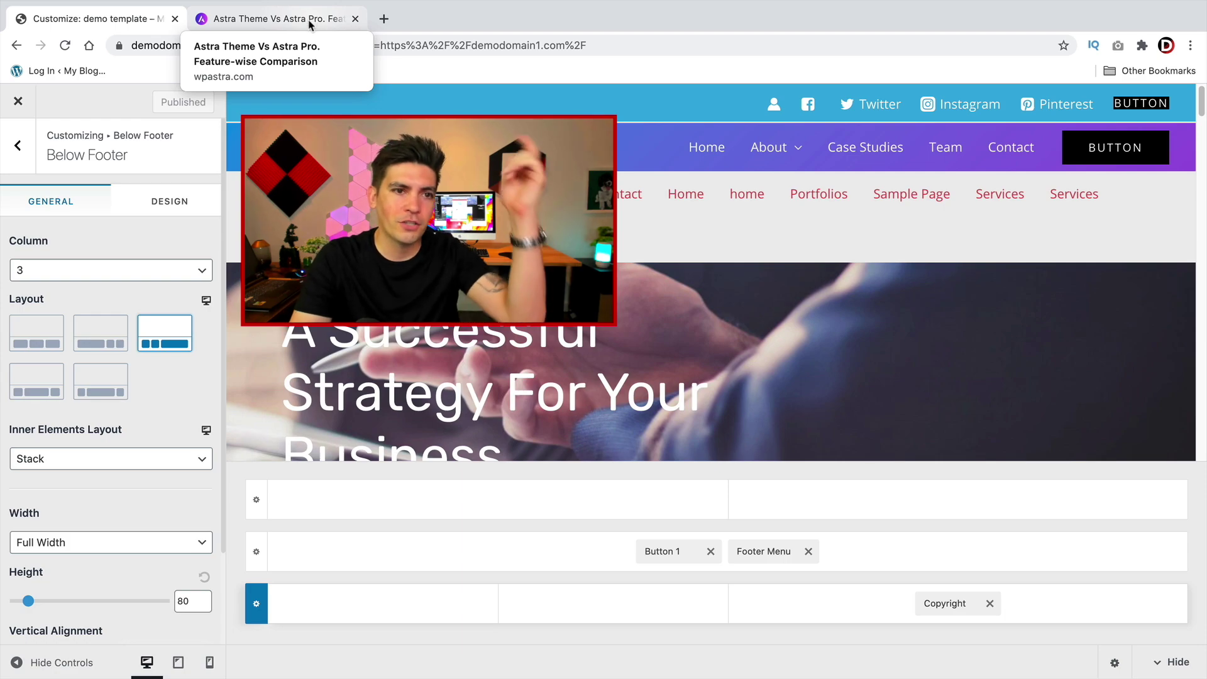
- Switch to the Astra free versus Pro page and examine the header section of its feature comparison table
left_click(313, 23)
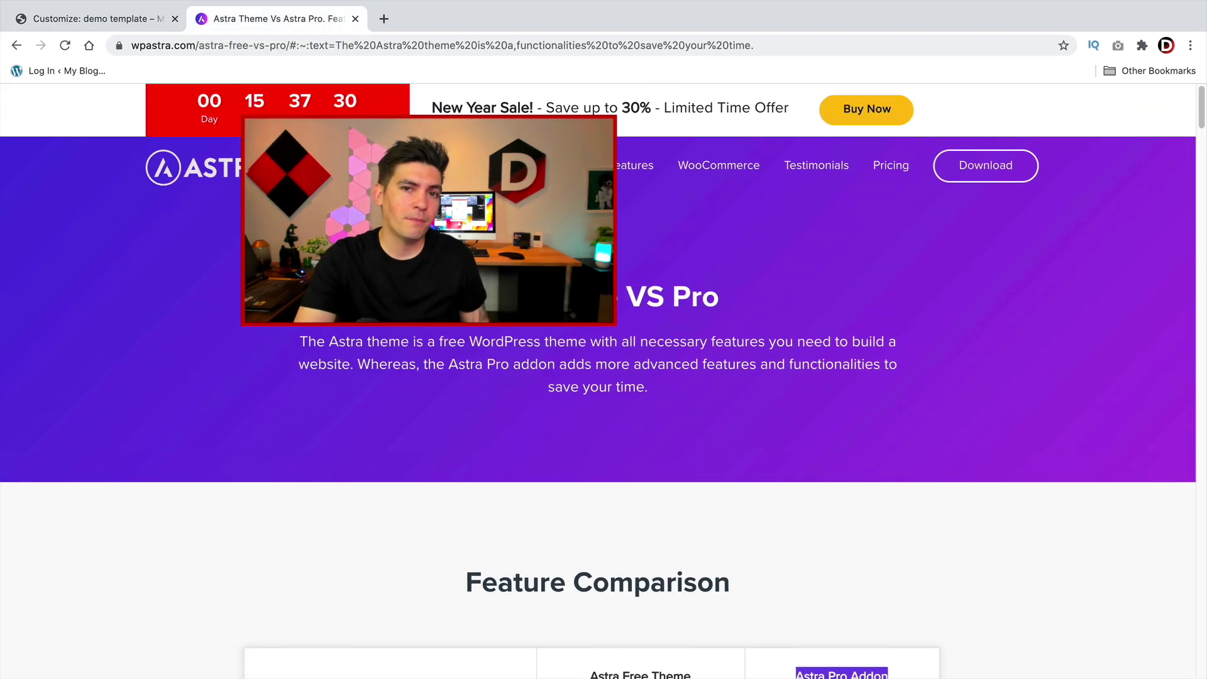
scroll(597, 377, "down", 4)
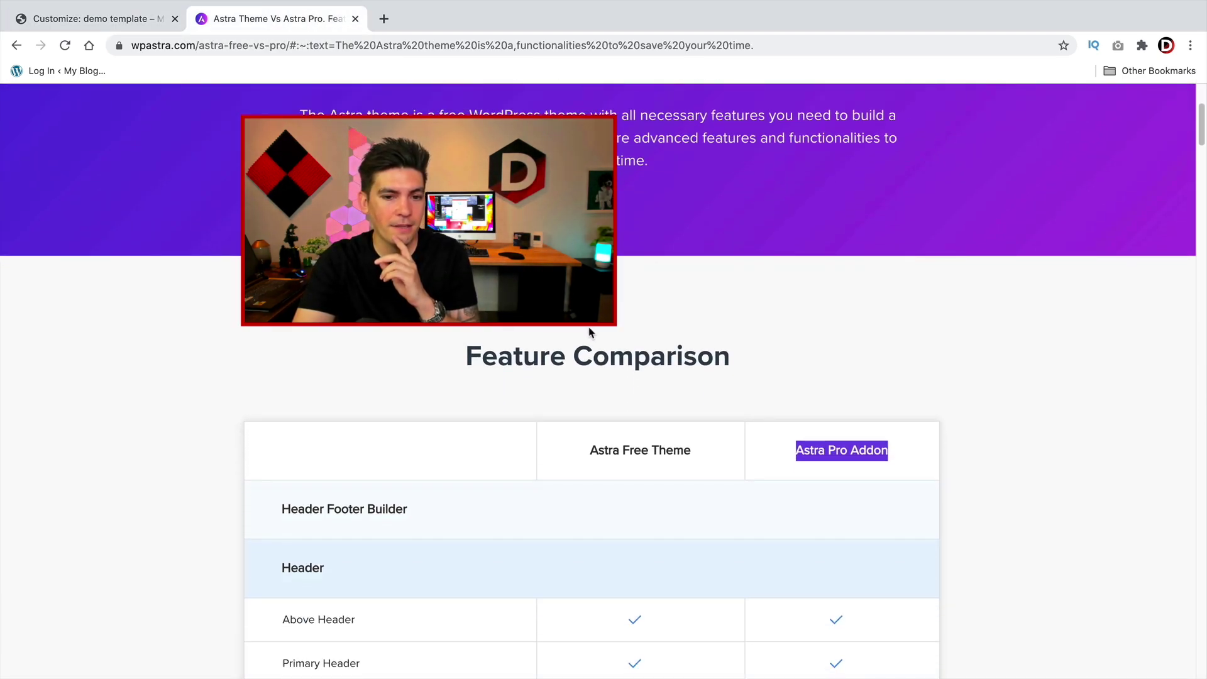
double_click(587, 353)
left_click(588, 347)
scroll(587, 348, "down", 7)
scroll(596, 349, "down", 2)
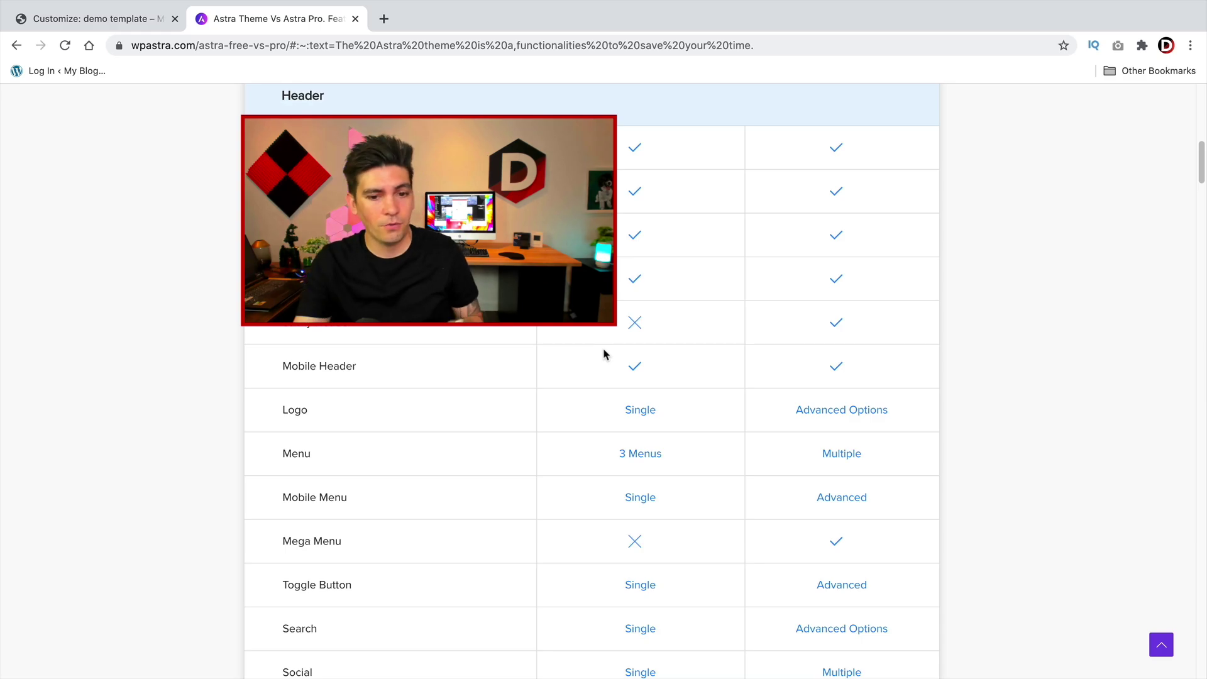
scroll(618, 348, "down", 4)
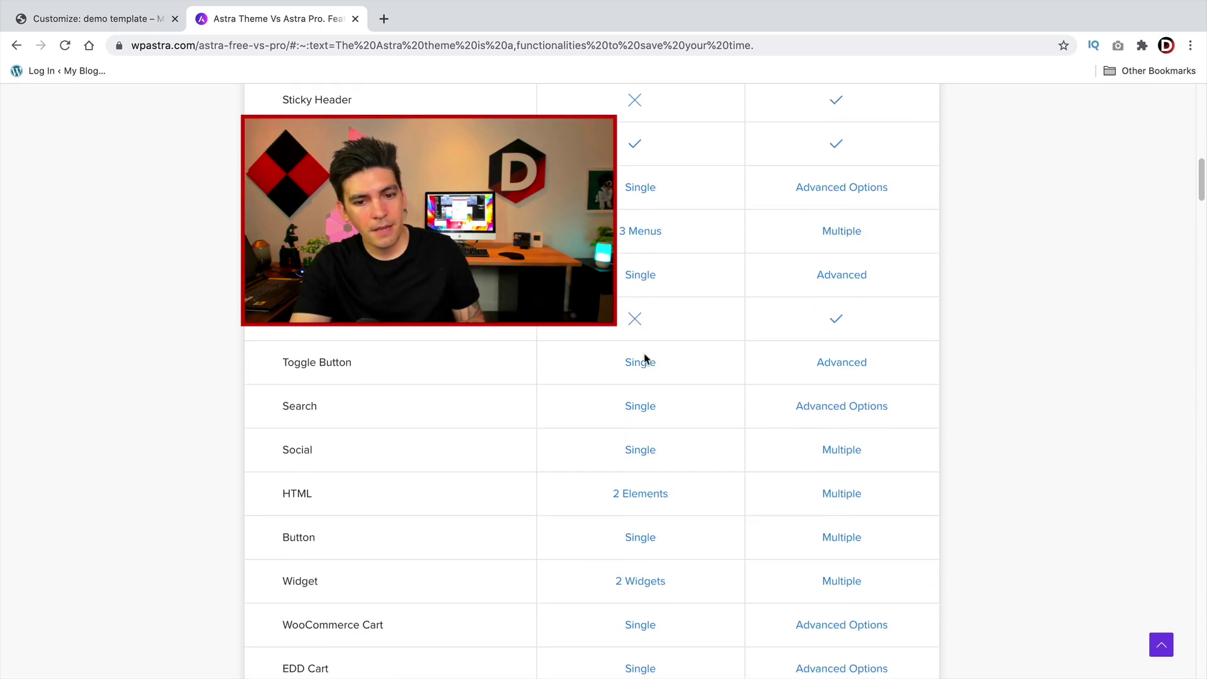
- Leave the Customizer for the WordPress dashboard and deactivate the Astra Pro plugin in the installed plugins list
left_click(167, 19)
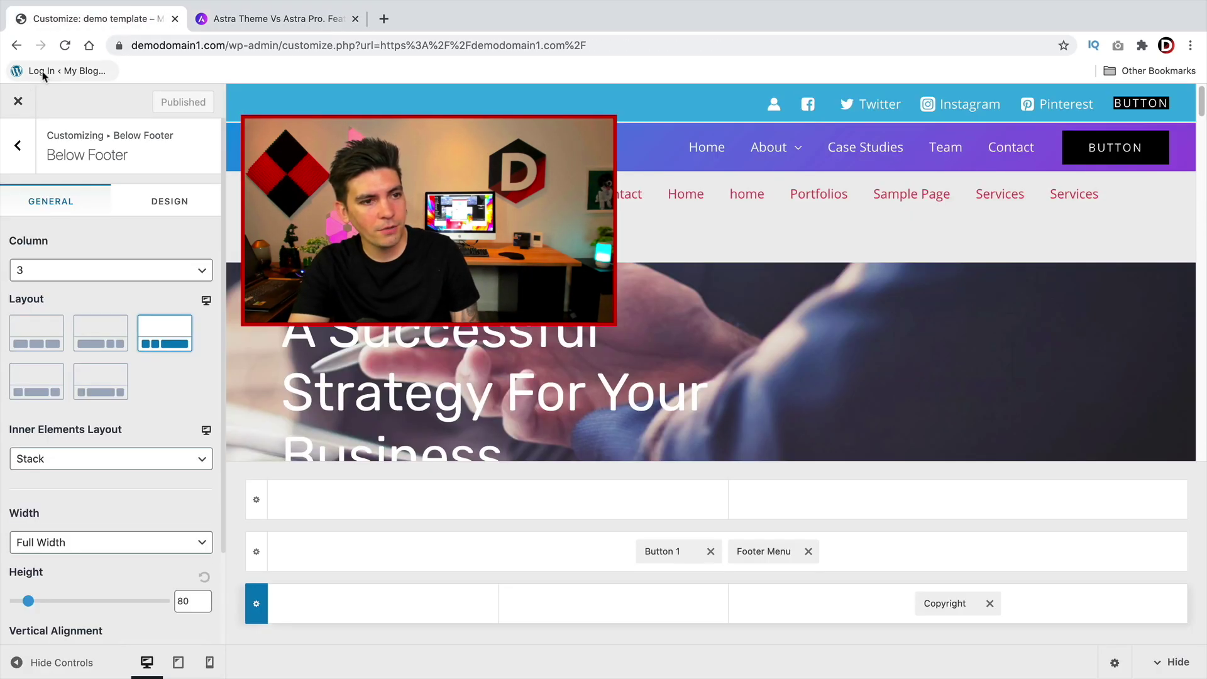
key("super+r")
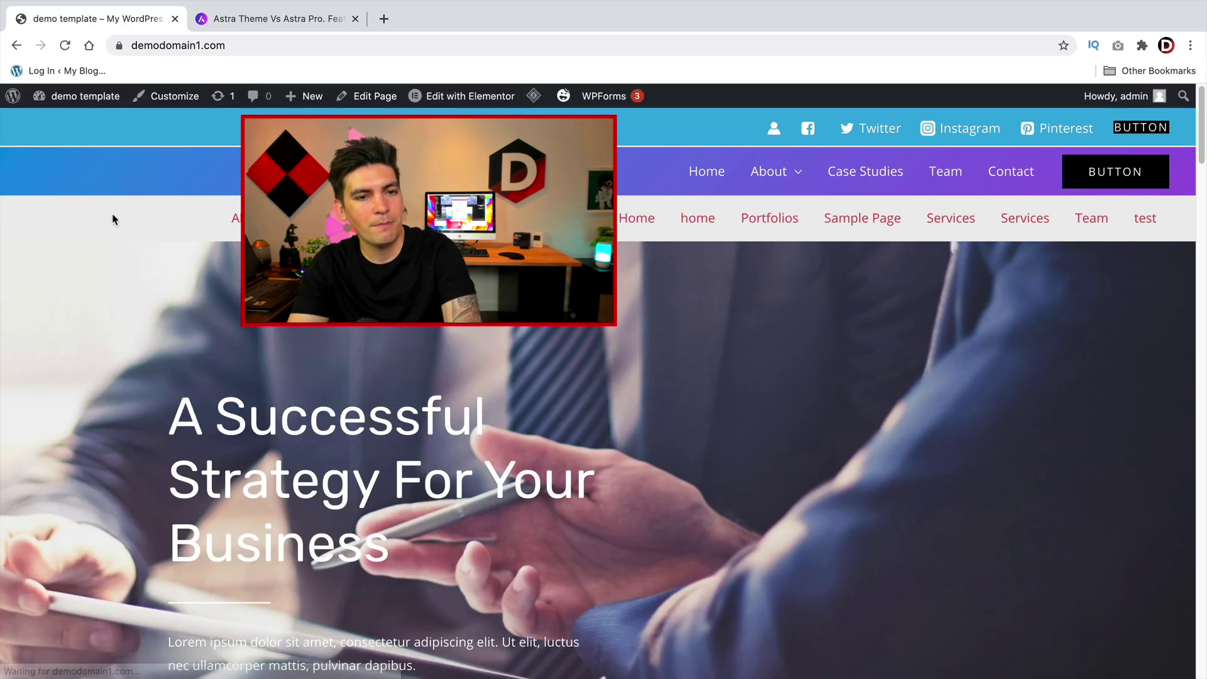
mouse_move(90, 103)
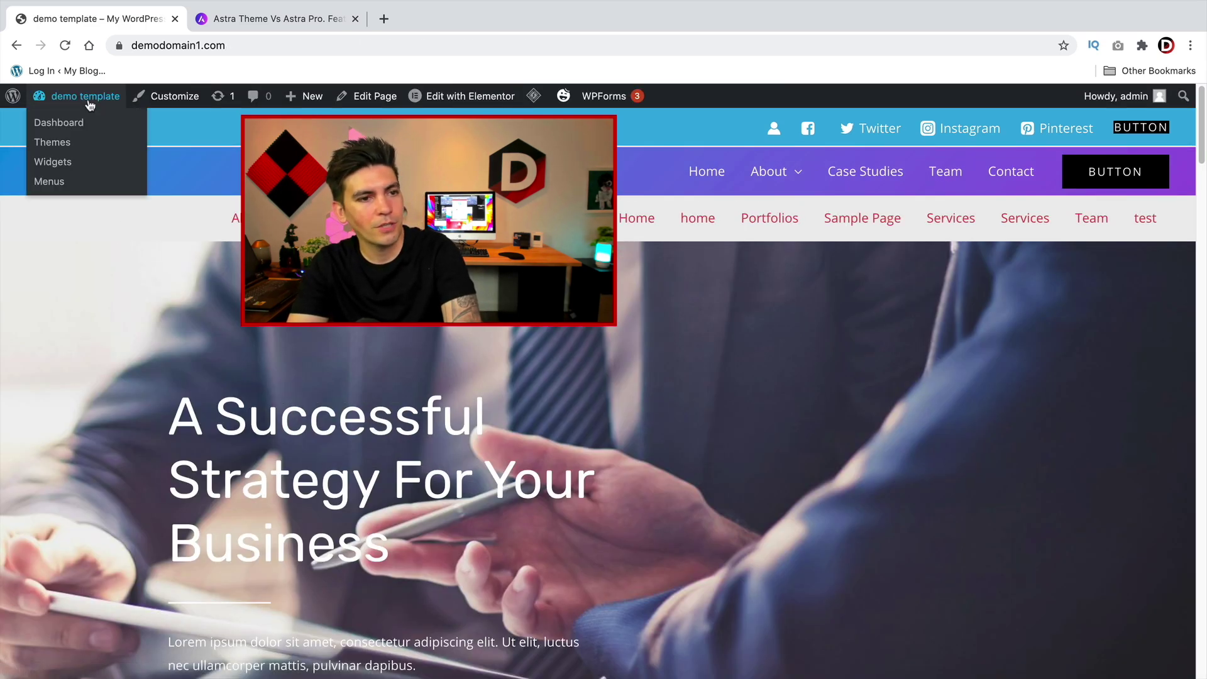
left_click(93, 124)
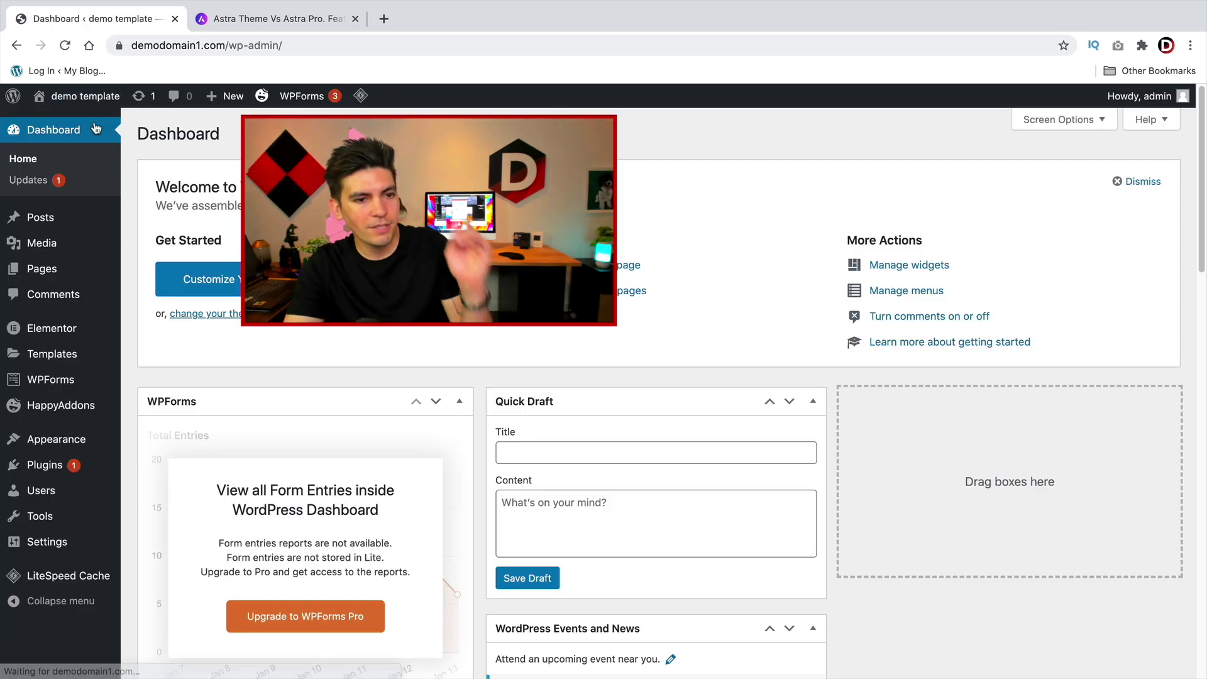
left_click(146, 471)
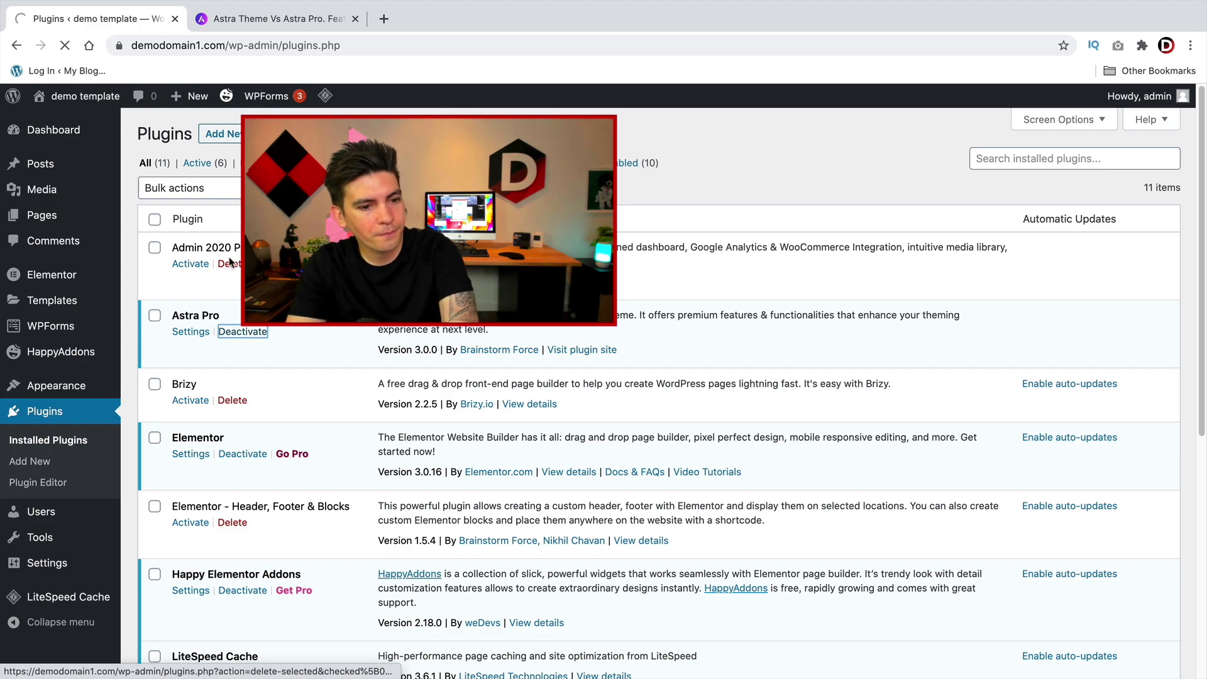
- Visit the site's front end, reload it to check the header, and open it in the Customizer
mouse_move(80, 119)
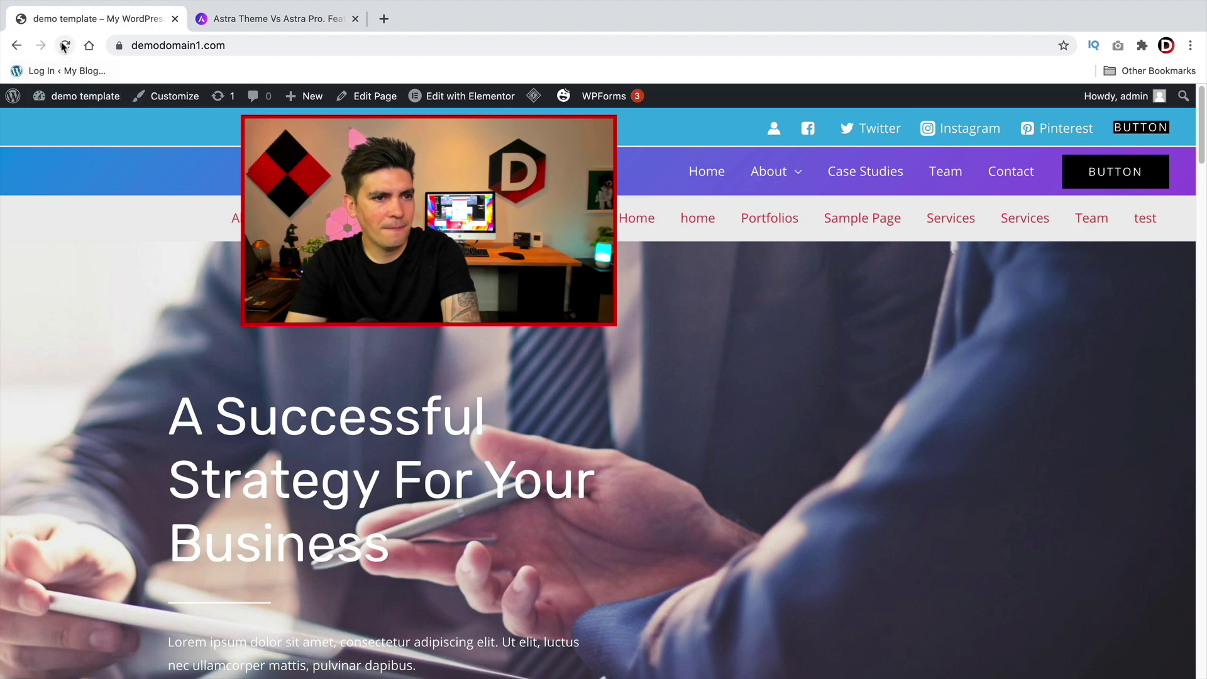
left_click(66, 46)
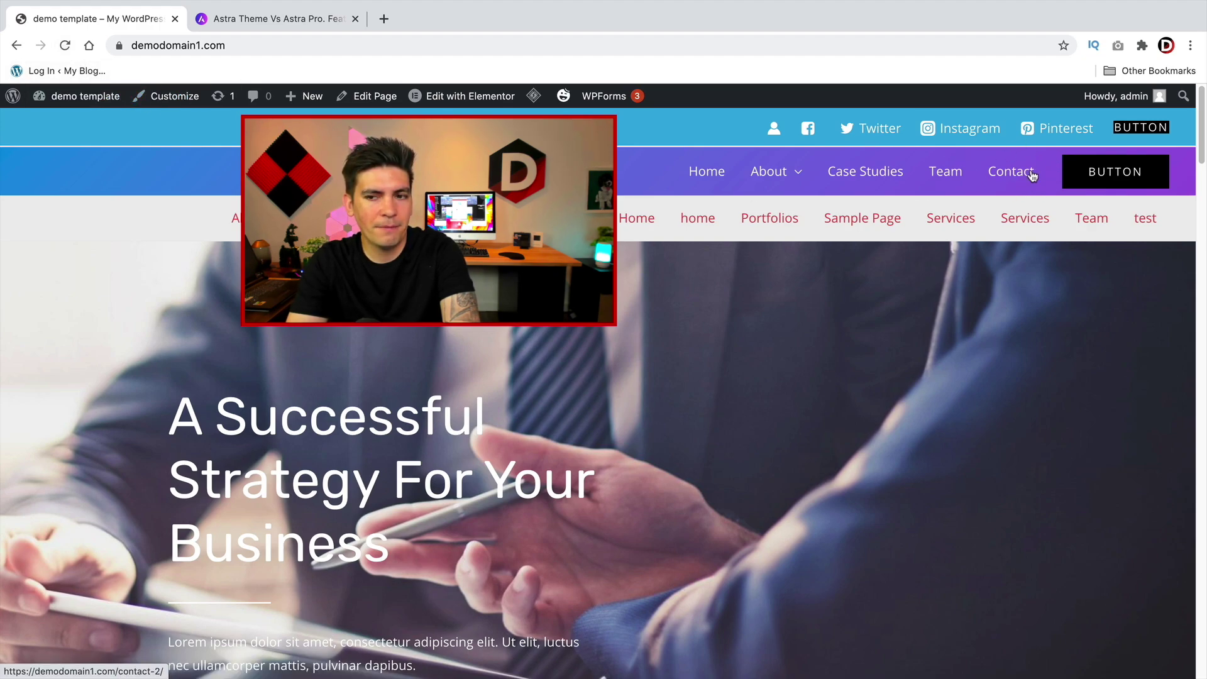
left_click(65, 45)
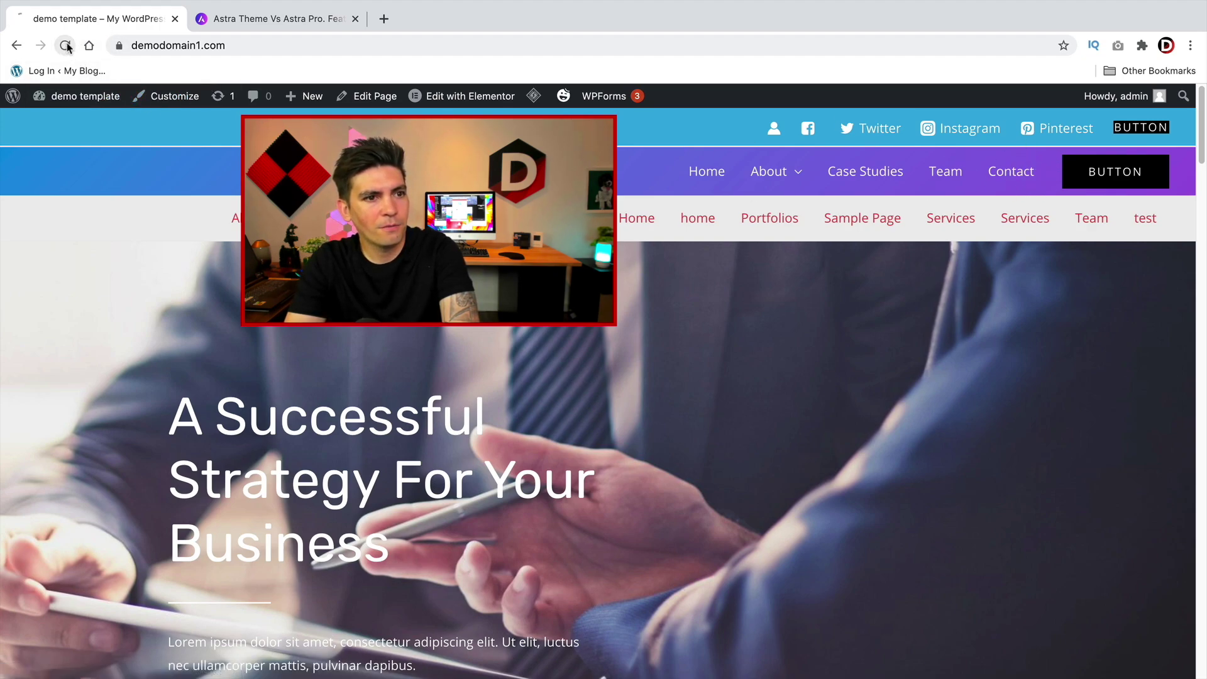
left_click(188, 100)
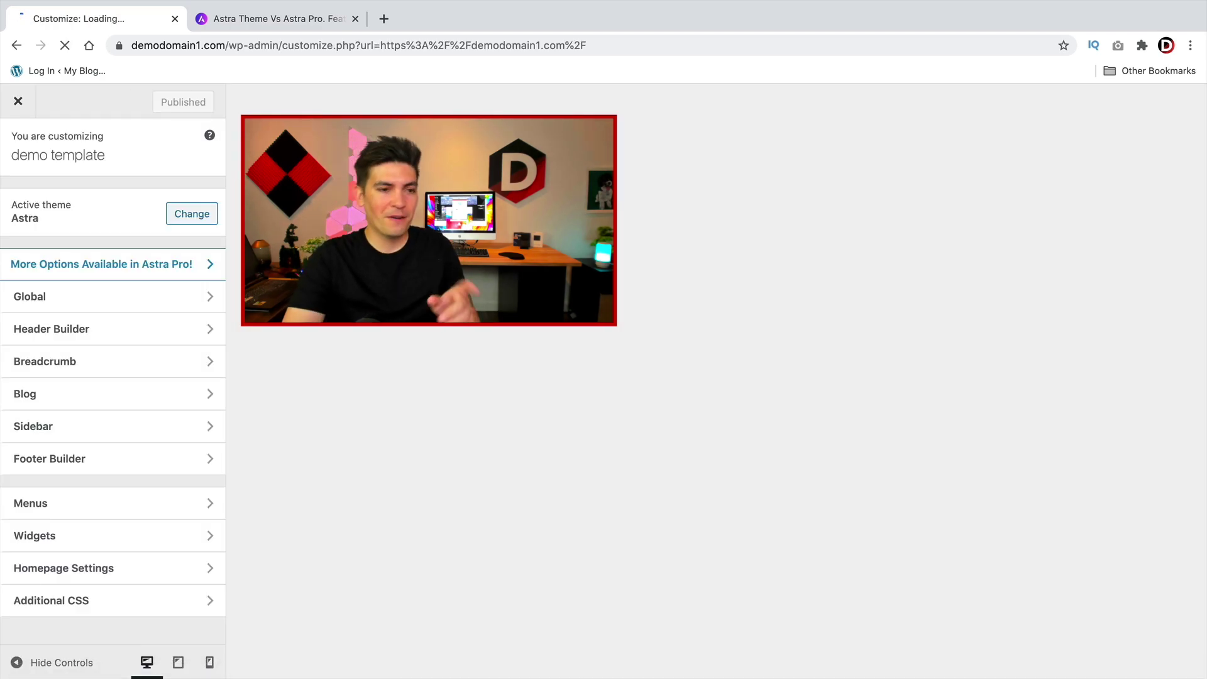
- In the Header Builder, move the Button element from the Primary Header row to the Below Header row, after the Secondary Menu
left_click(67, 328)
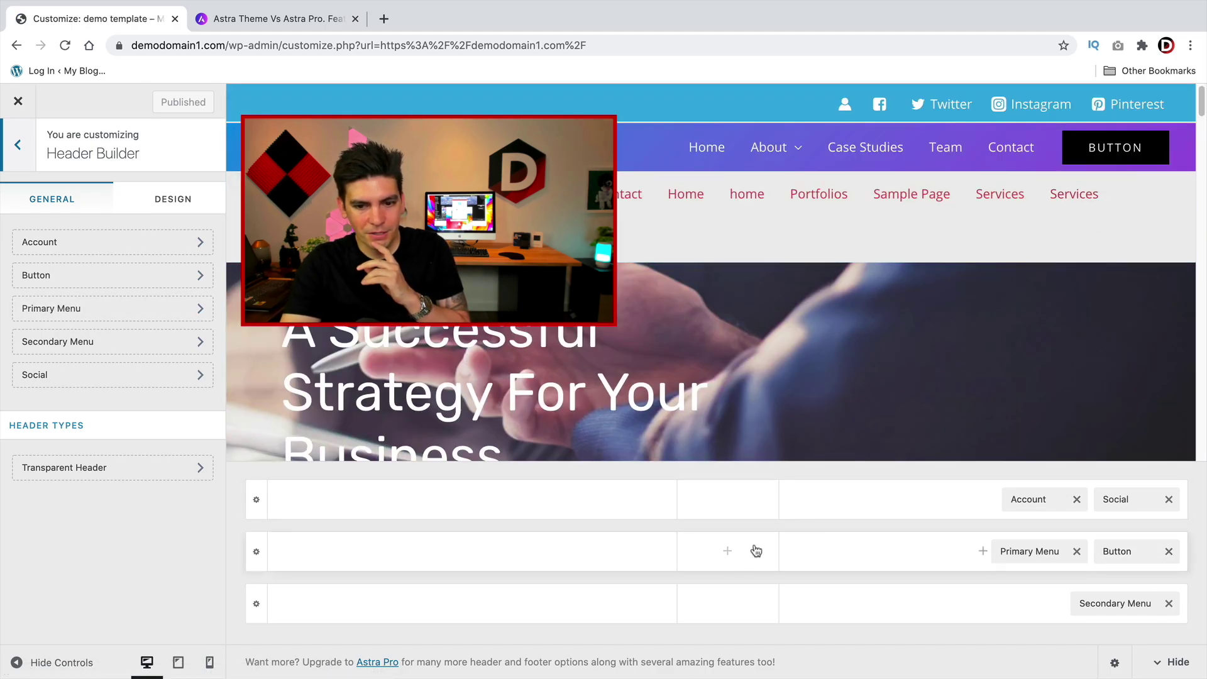
left_click(728, 551)
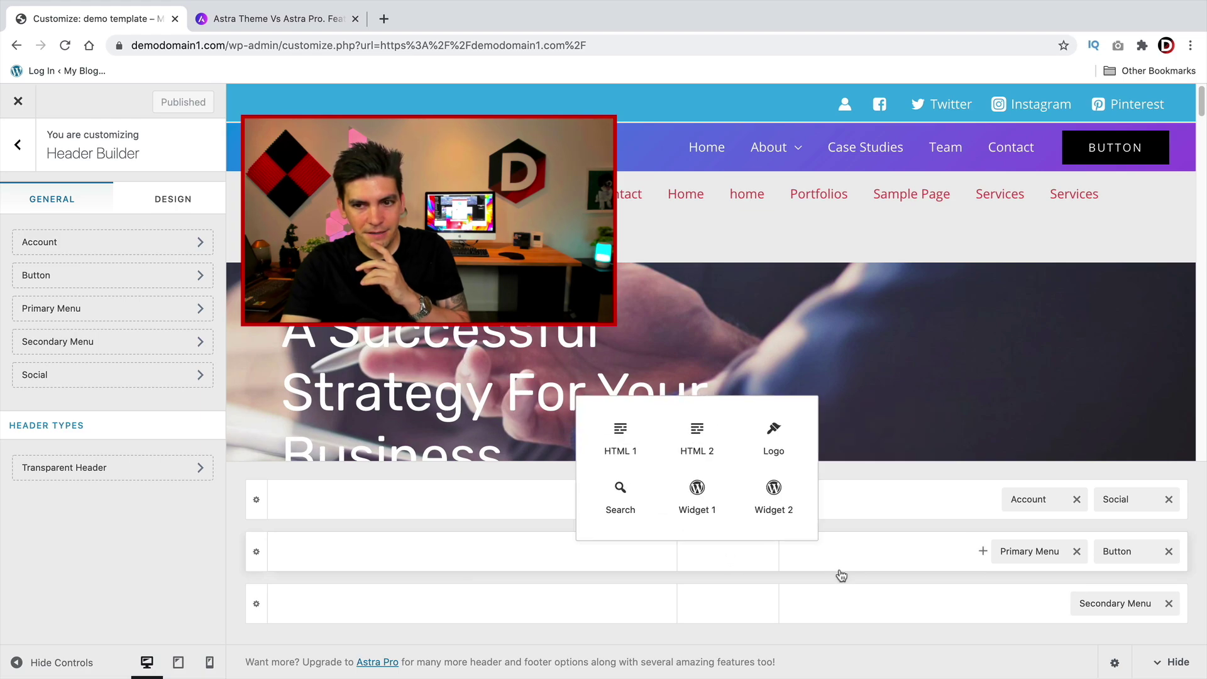
left_click(1169, 552)
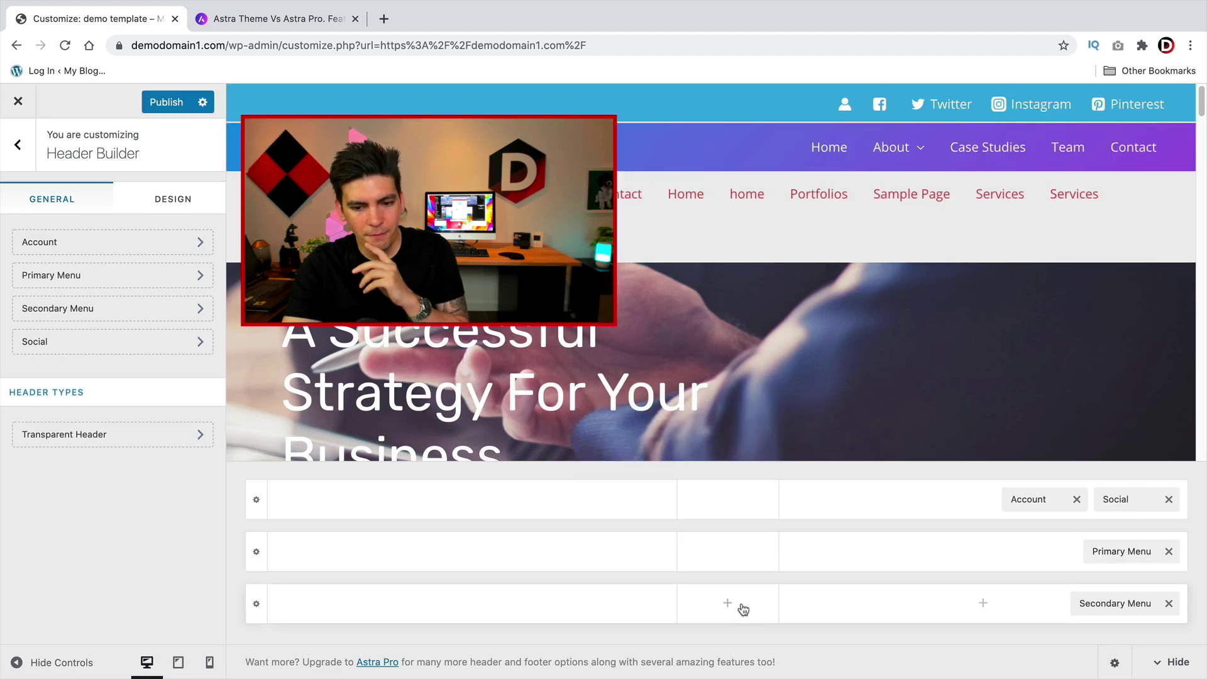
left_click(728, 604)
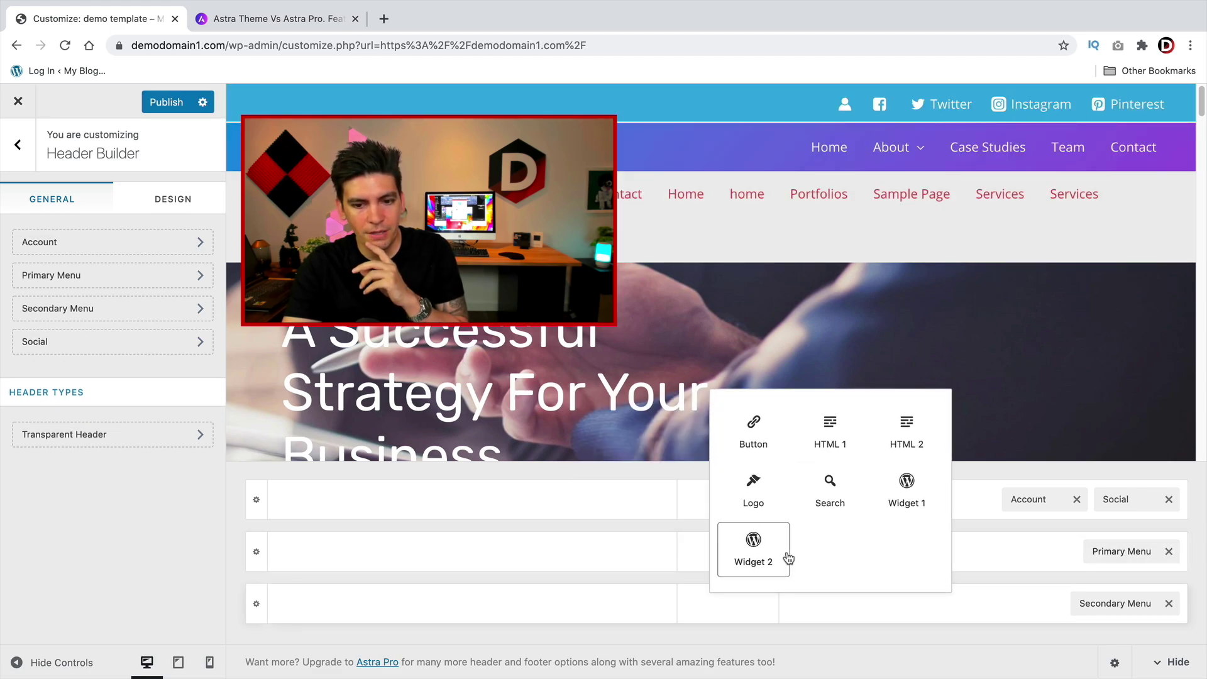
left_click(754, 430)
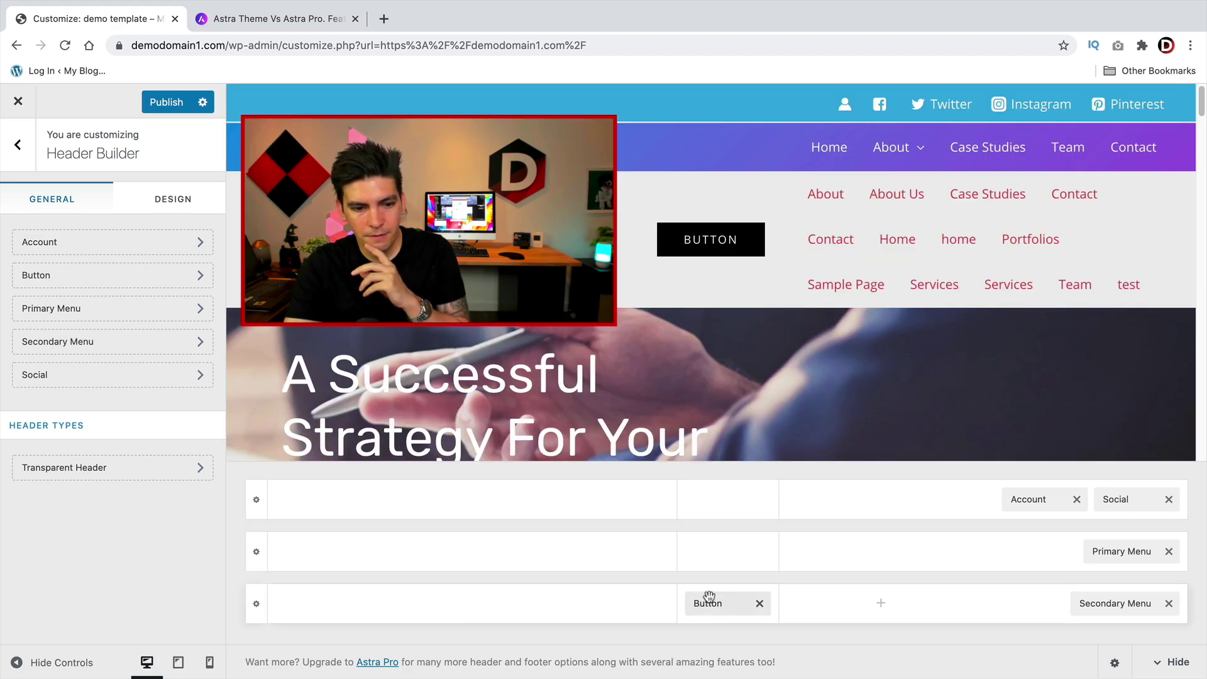
left_click_drag(708, 596, 987, 594)
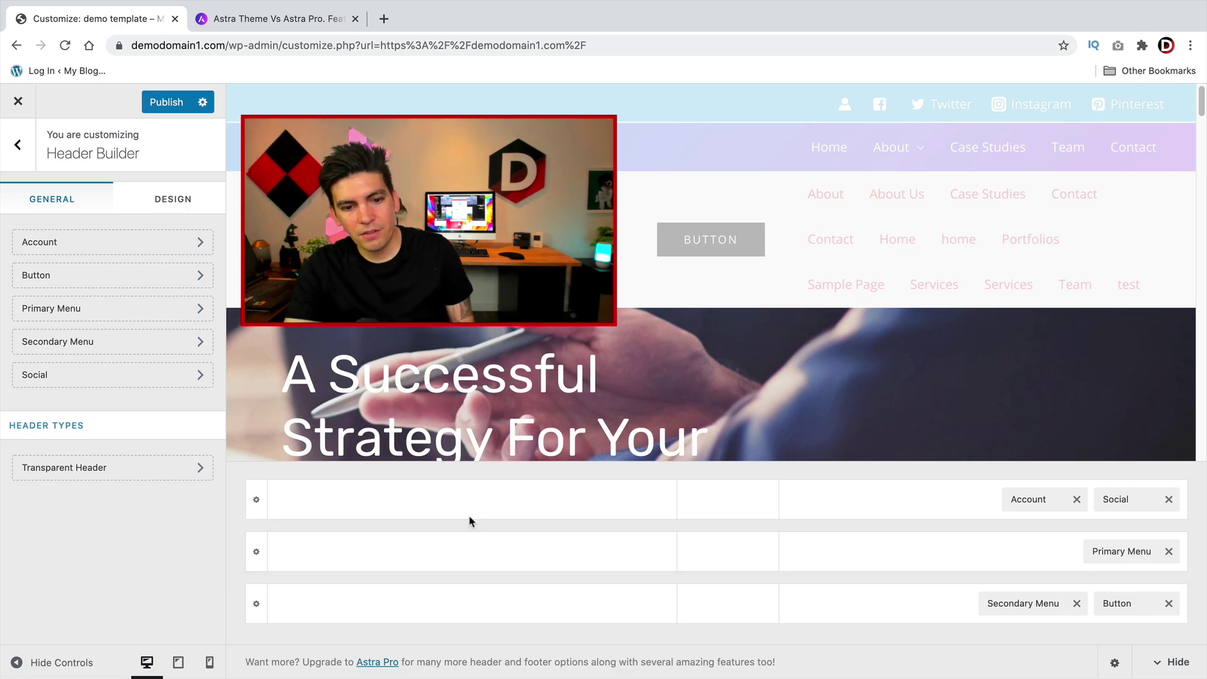
- Check which elements are available for the Above Header row and examine the footer in the page preview
left_click(480, 504)
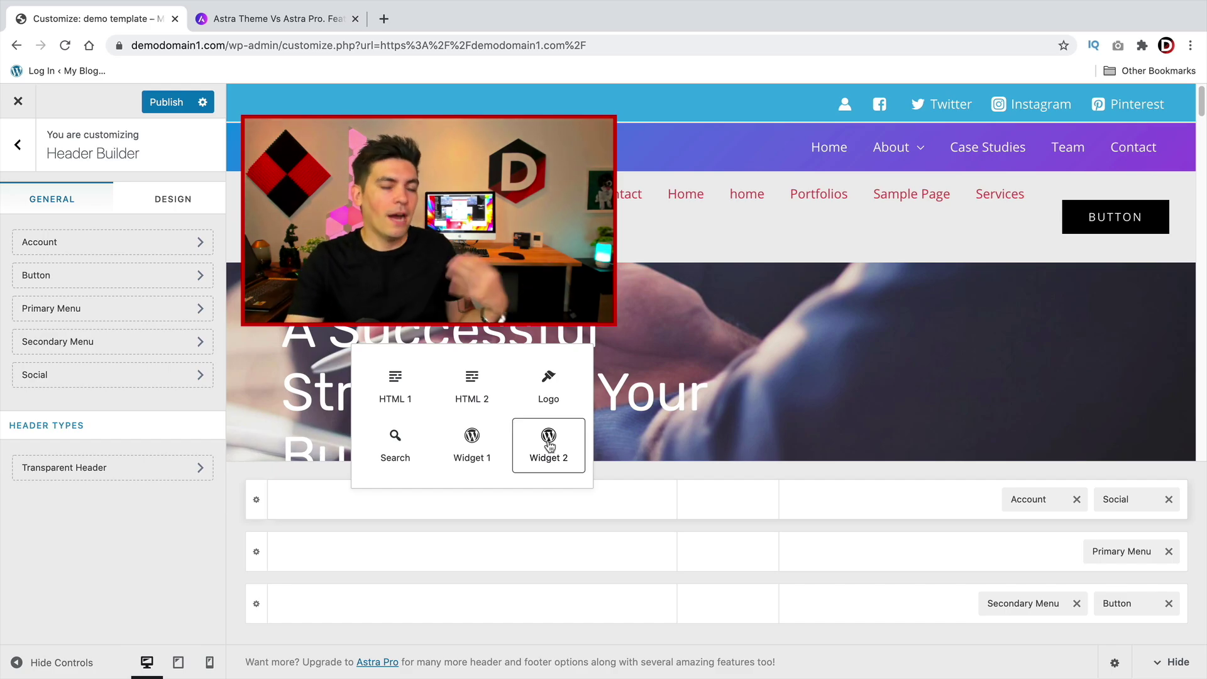
left_click(726, 388)
scroll(741, 326, "down", 15)
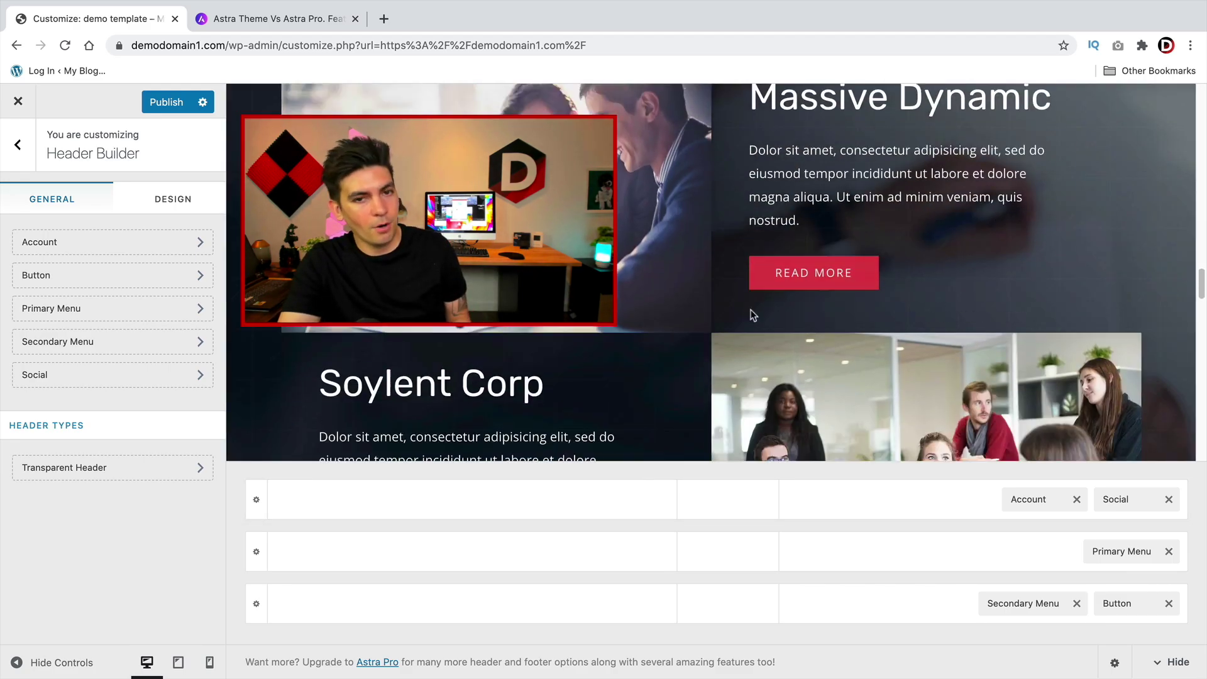
scroll(741, 337, "down", 5)
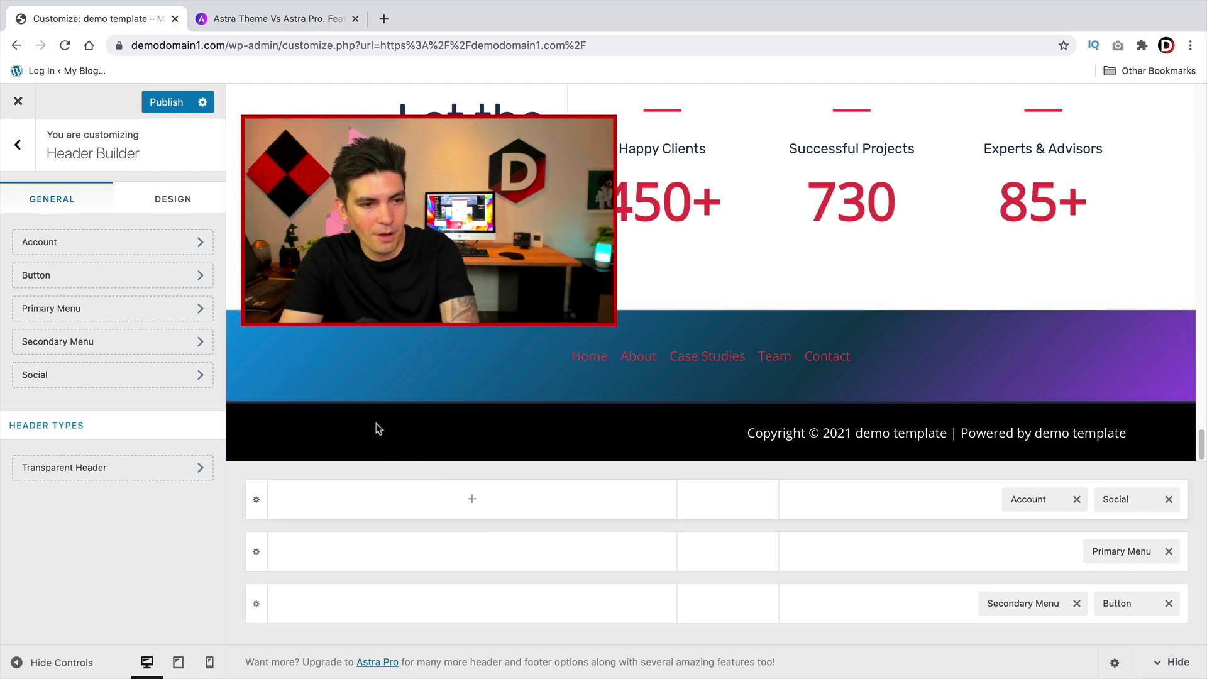
- Open the Footer Builder and look through its widget and row sections
left_click(17, 145)
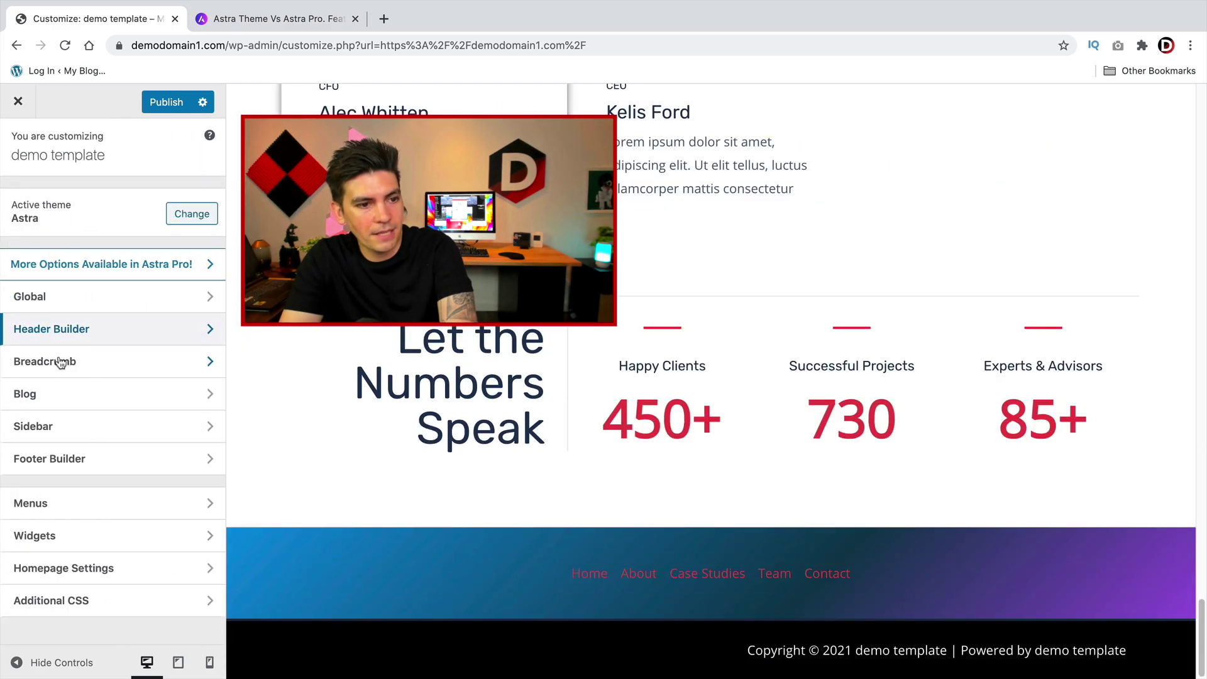
left_click(69, 458)
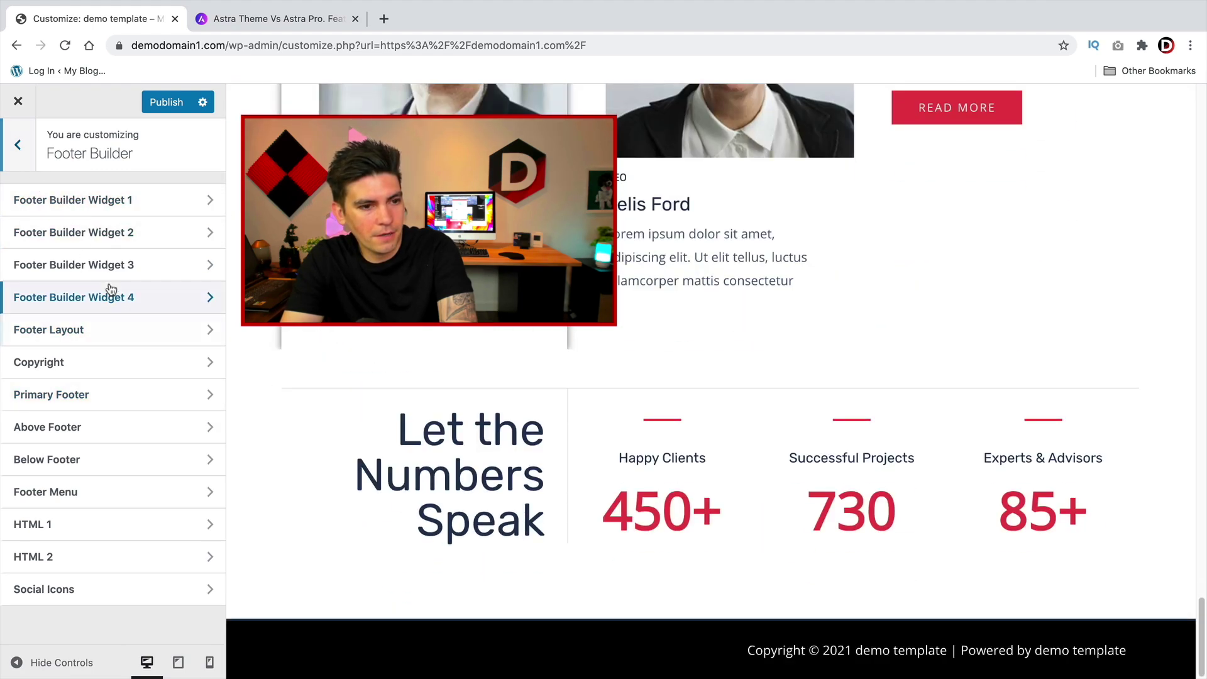
left_click(88, 242)
left_click(32, 151)
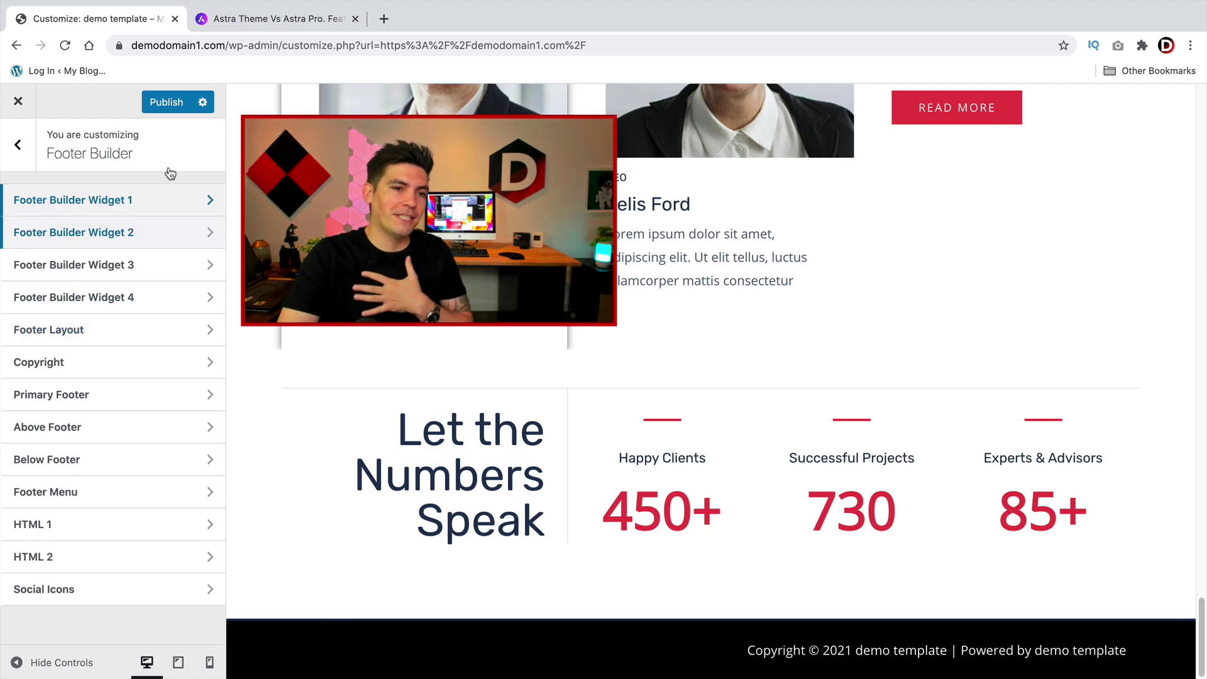
- Publish the header changes and reopen the site in the Customizer
left_click(166, 102)
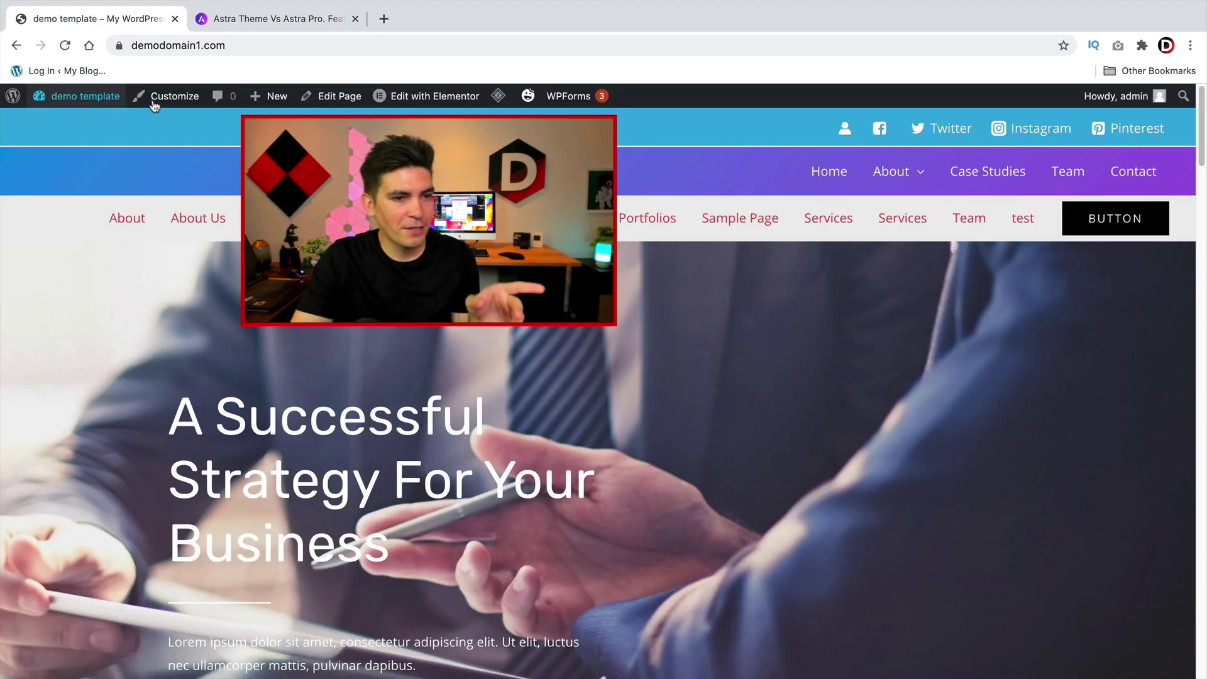
left_click(175, 96)
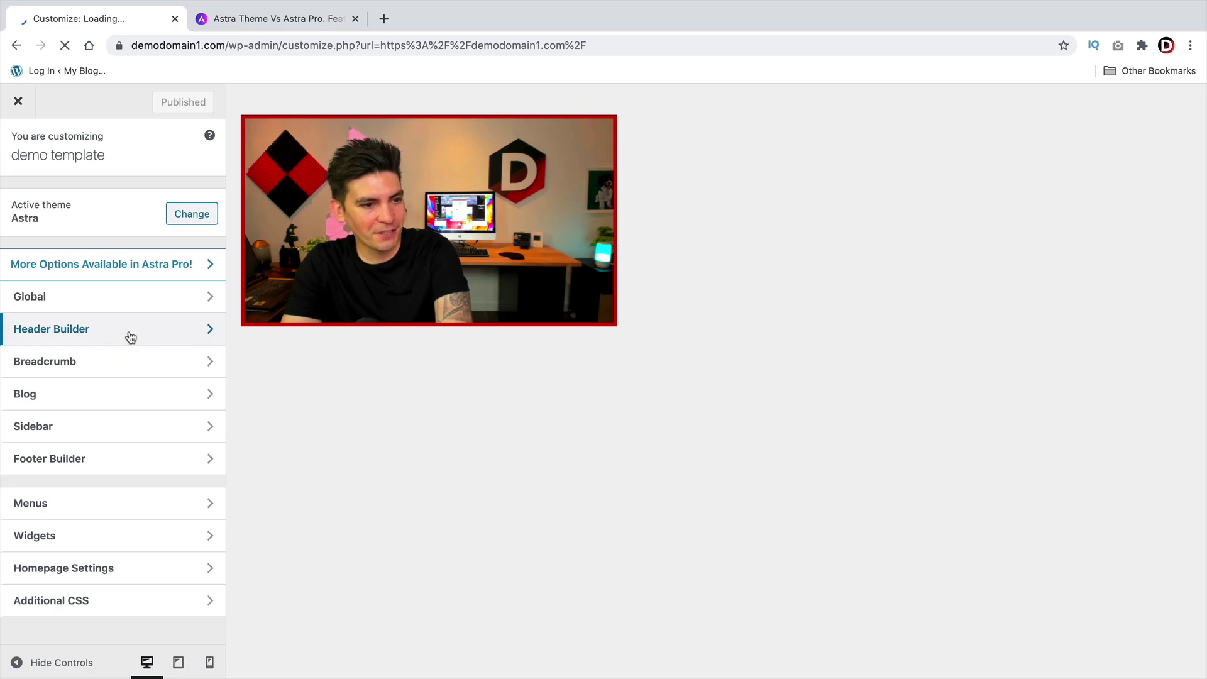
- In the Footer Builder, add the Footer Menu element to the second column of the Above Footer row
left_click(100, 461)
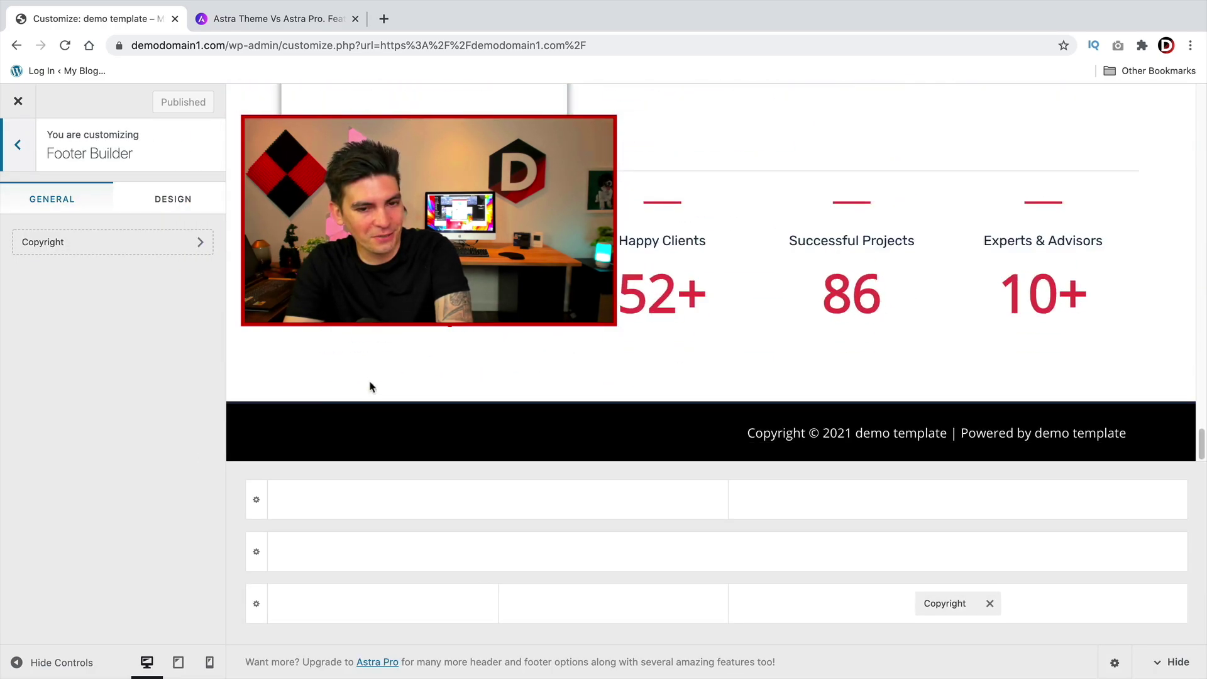
left_click(957, 499)
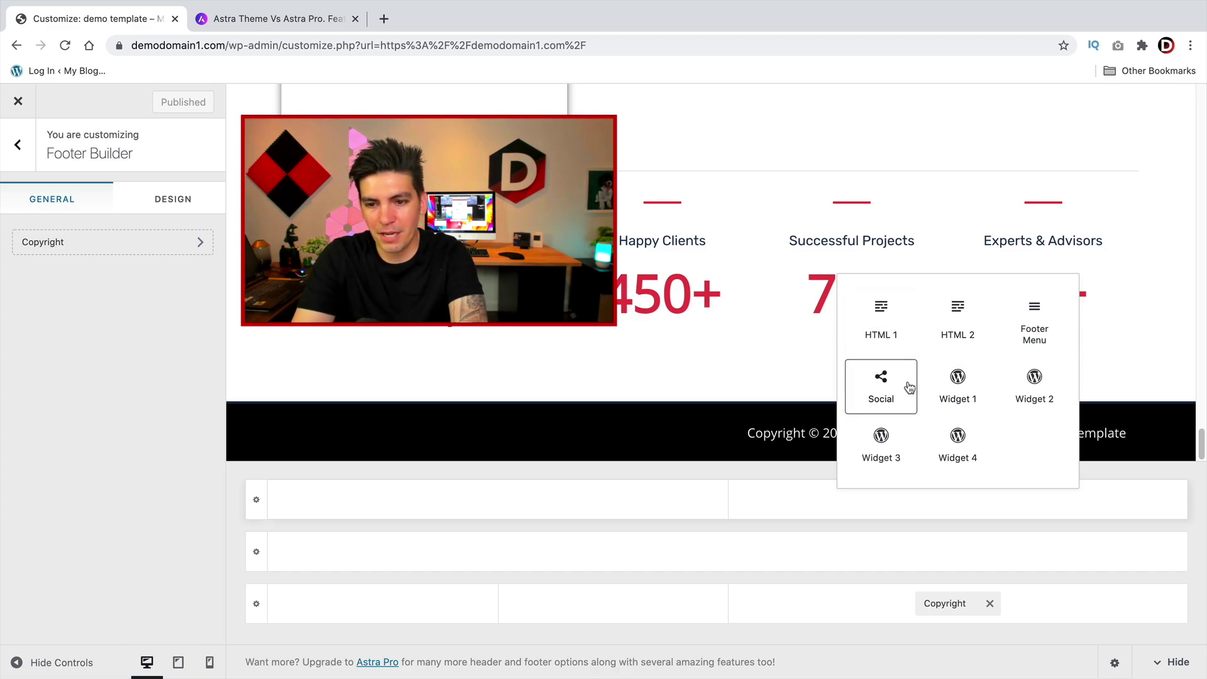
left_click(1032, 321)
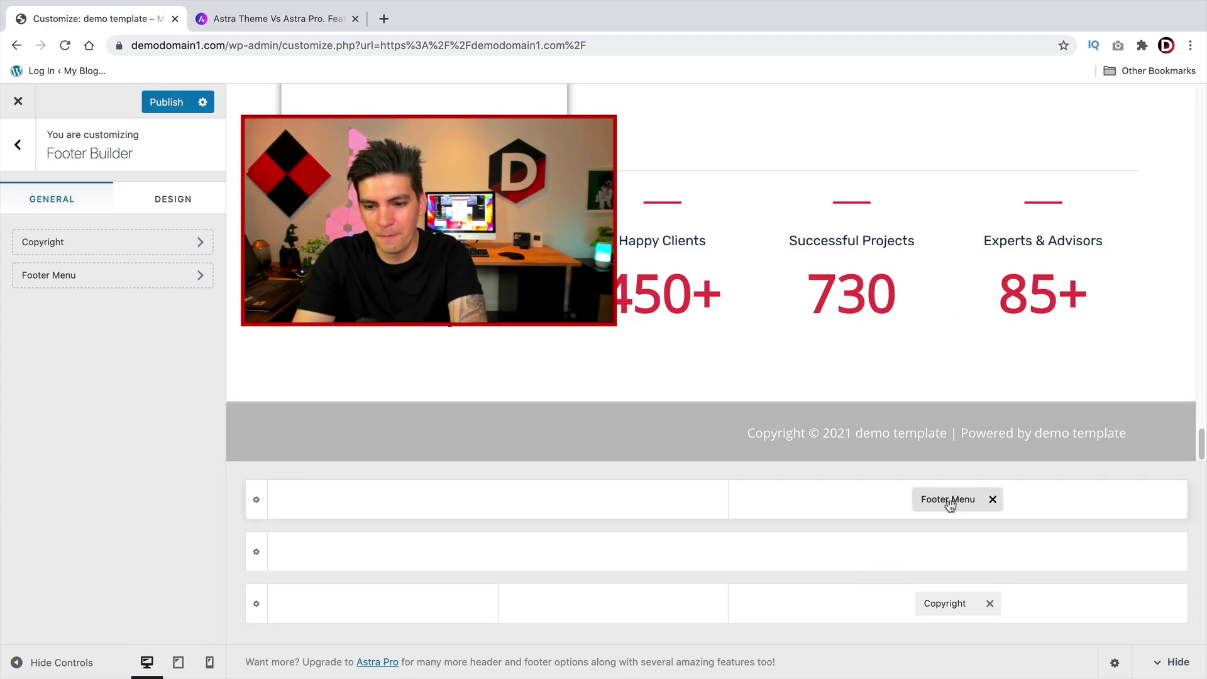
- Move the Footer Menu element to the middle footer row and add the Social element to the second column of the Above Footer row
left_click_drag(948, 501, 873, 563)
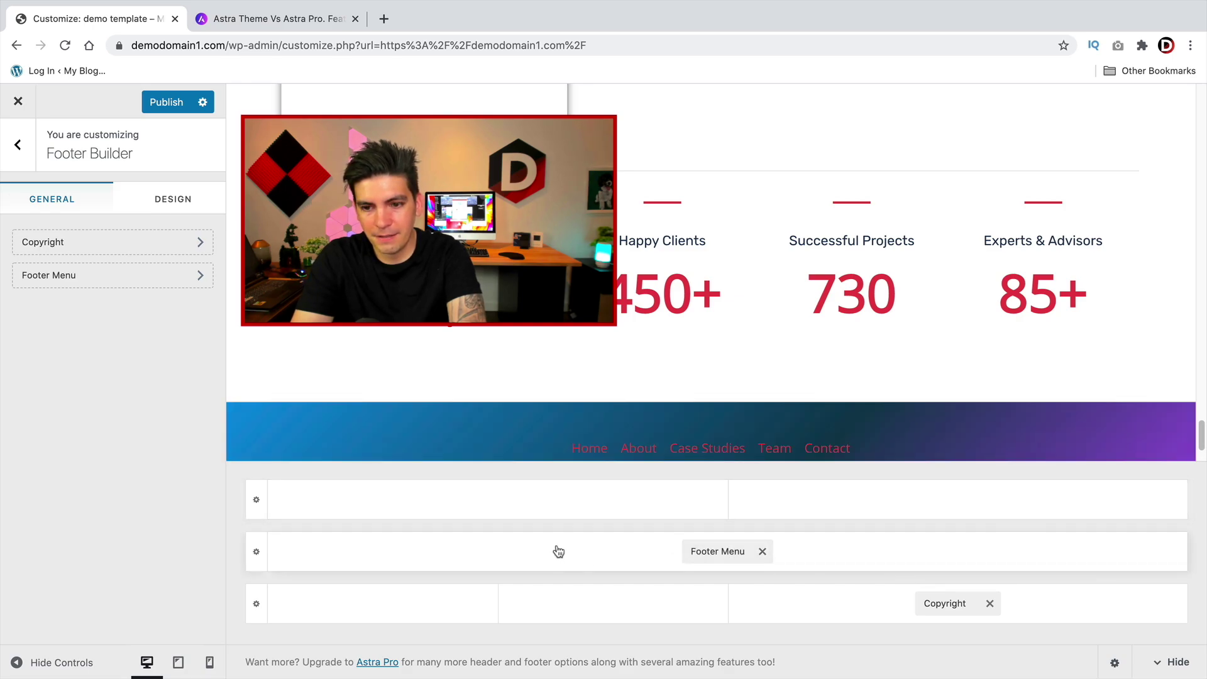
scroll(649, 442, "down", 2)
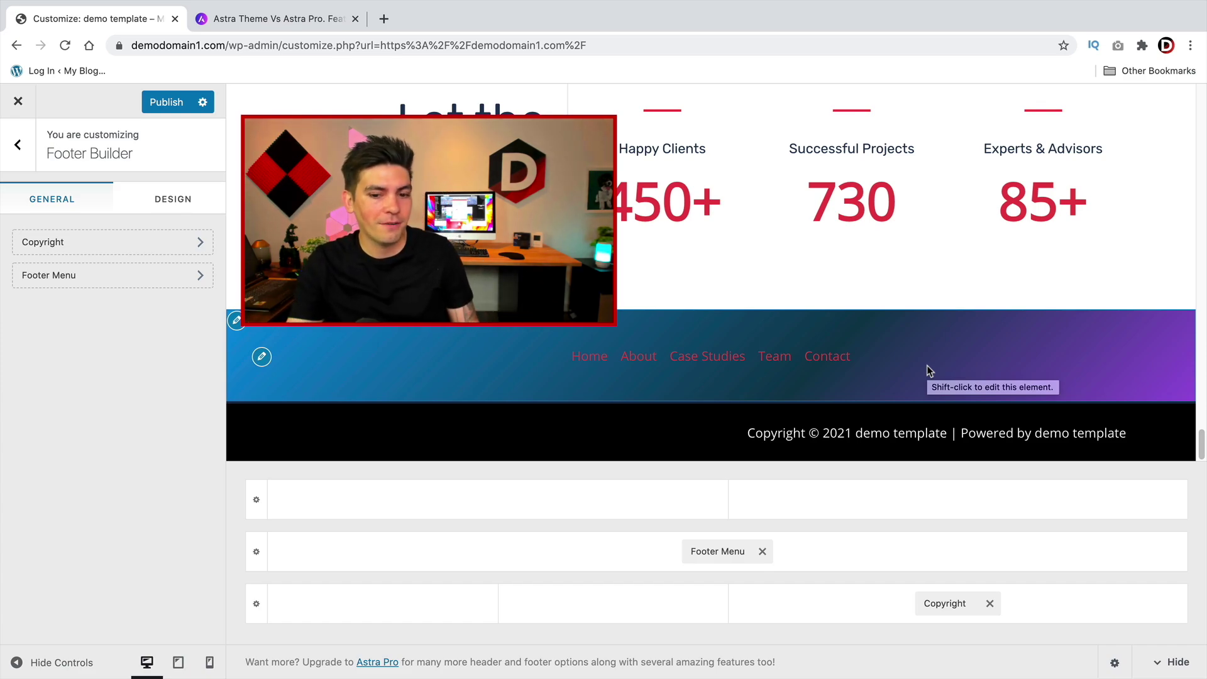
left_click(957, 499)
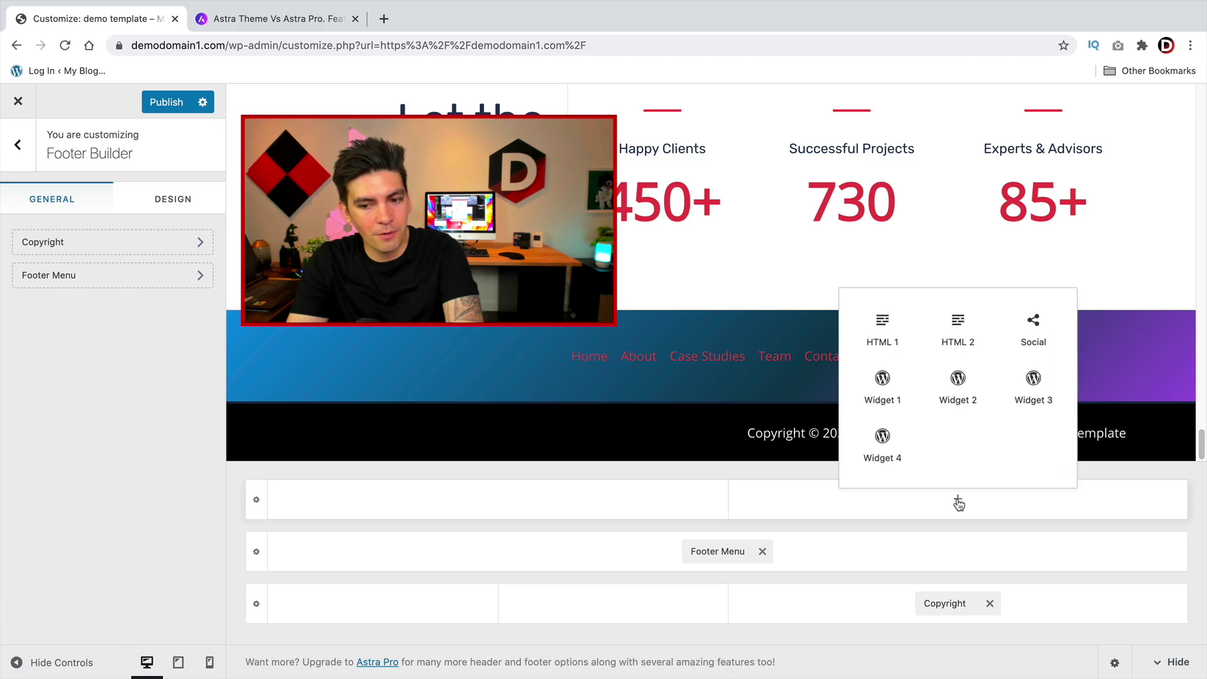
left_click(1046, 312)
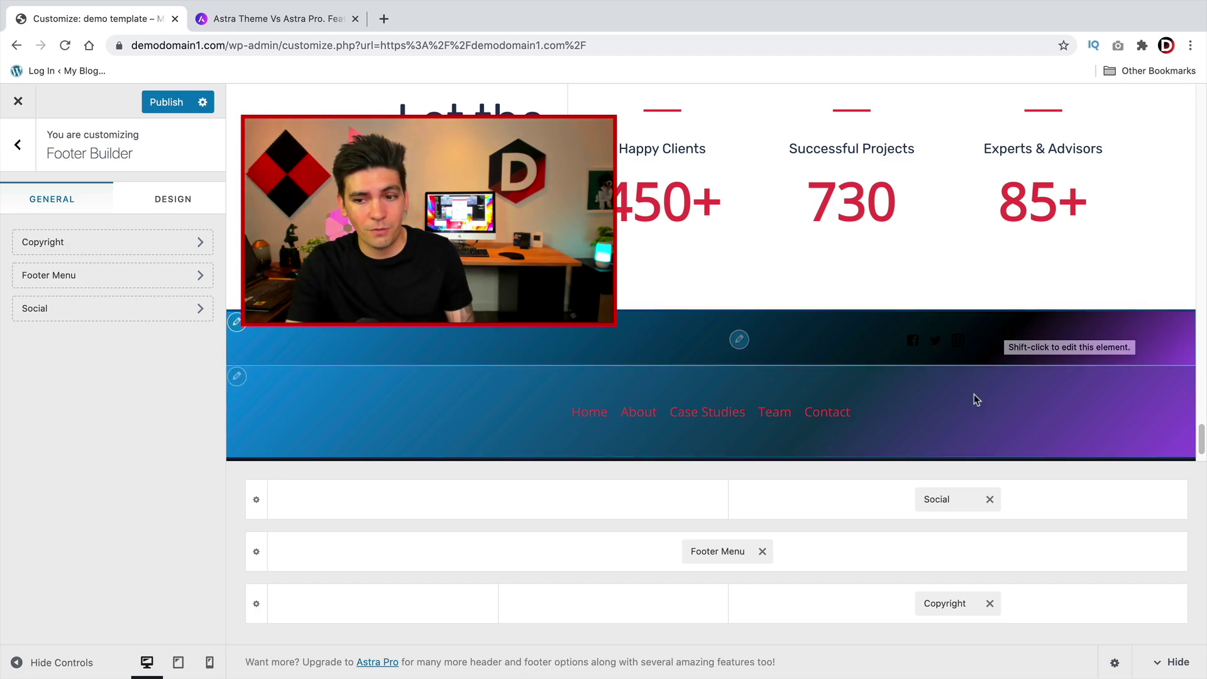
- Replace the Above Footer row's gradient background with a solid near-white color
left_click(255, 499)
left_click(156, 208)
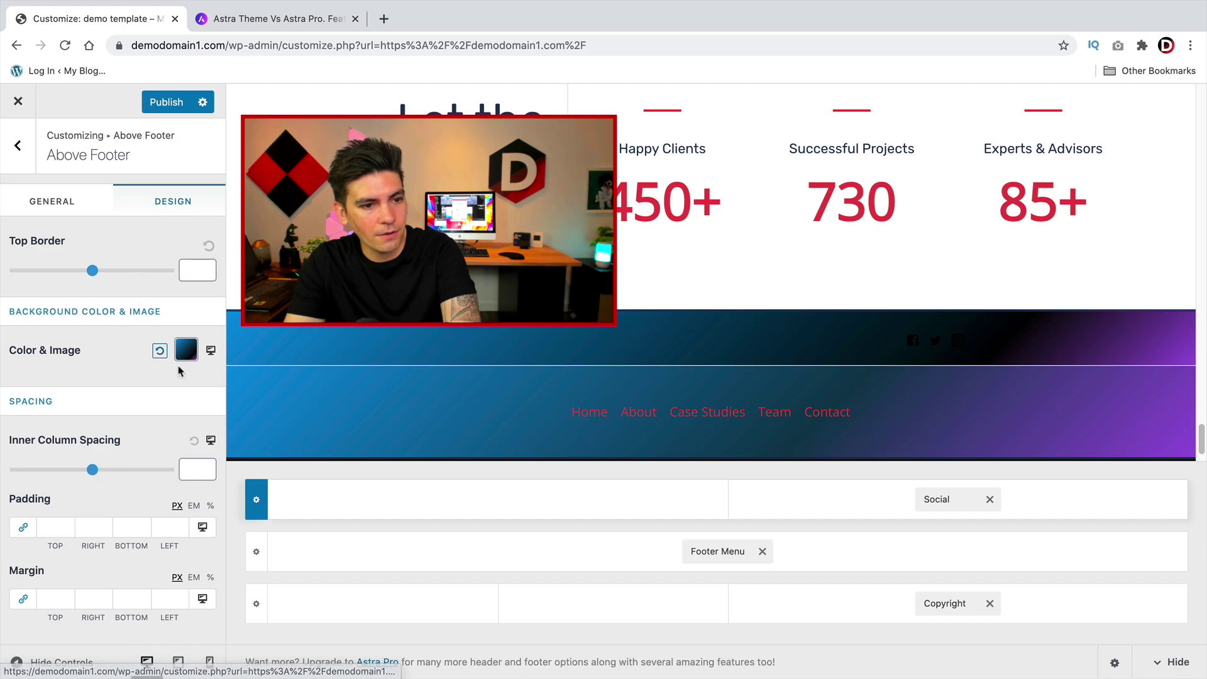
left_click(186, 350)
left_click(55, 401)
left_click_drag(76, 467, 16, 443)
- Publish the footer changes and leave the Customizer to look over the live homepage
left_click(166, 102)
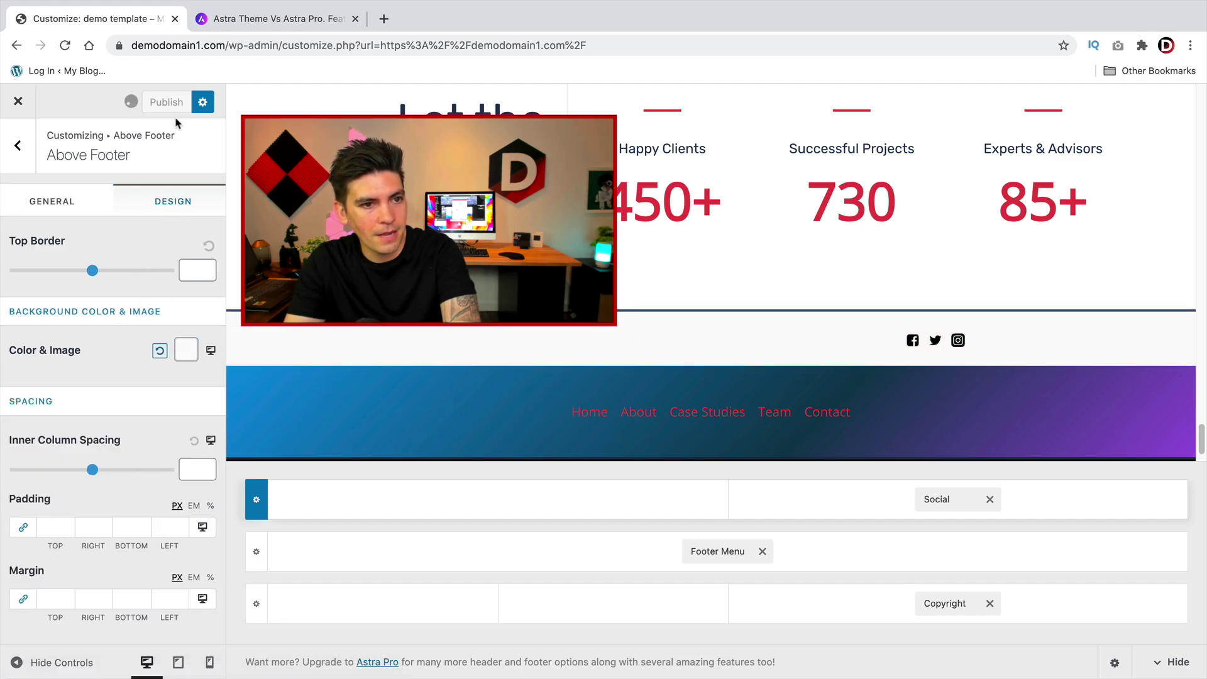
left_click(17, 103)
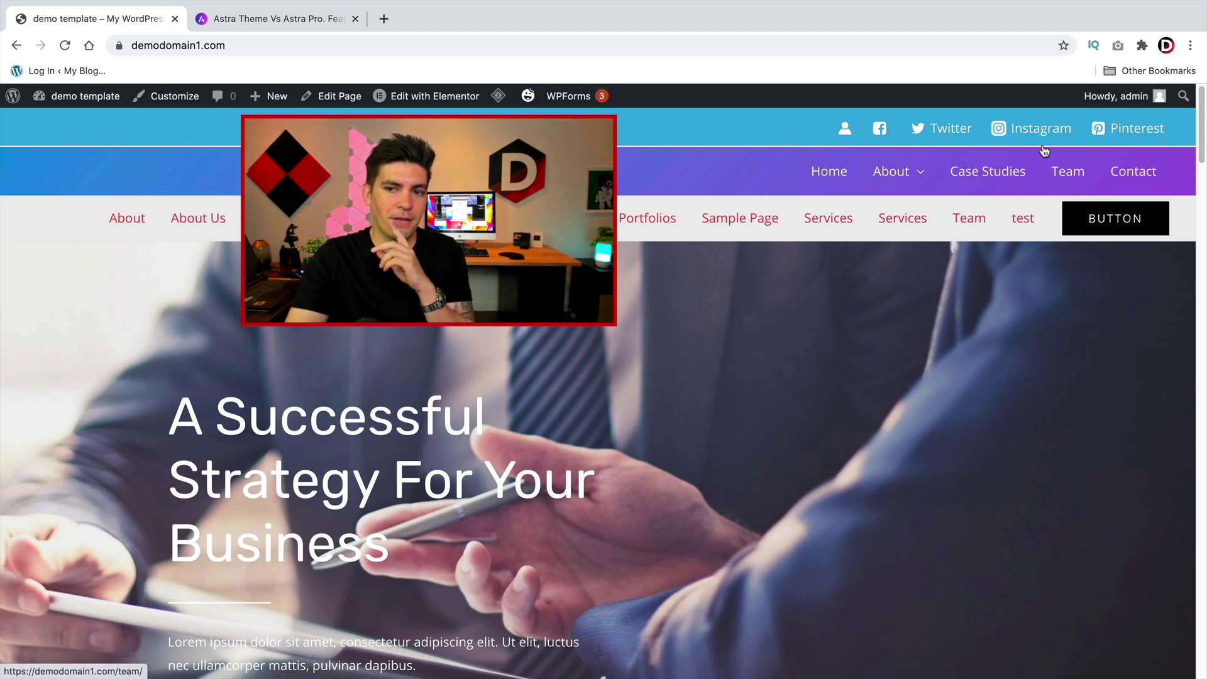
scroll(864, 381, "down", 5)
scroll(871, 381, "up", 4)
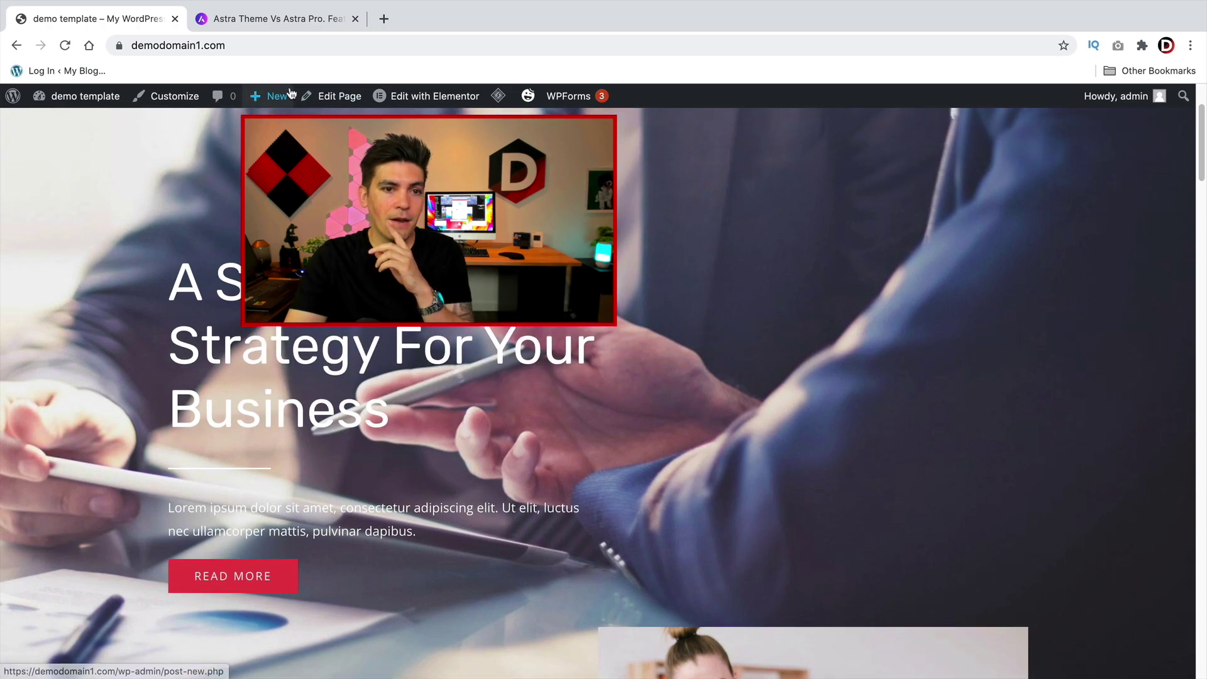
- In the Home page's Astra Settings, choose Disabled for Transparent Header, and update and view the page
left_click(321, 100)
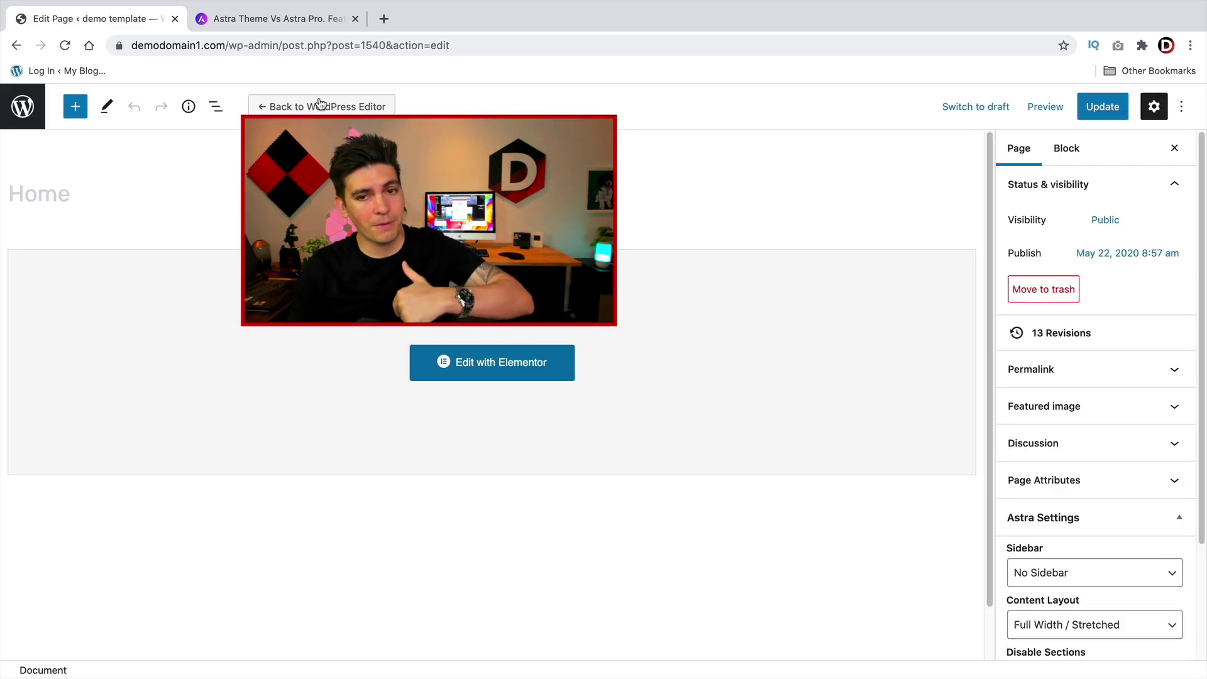
scroll(1133, 391, "down", 5)
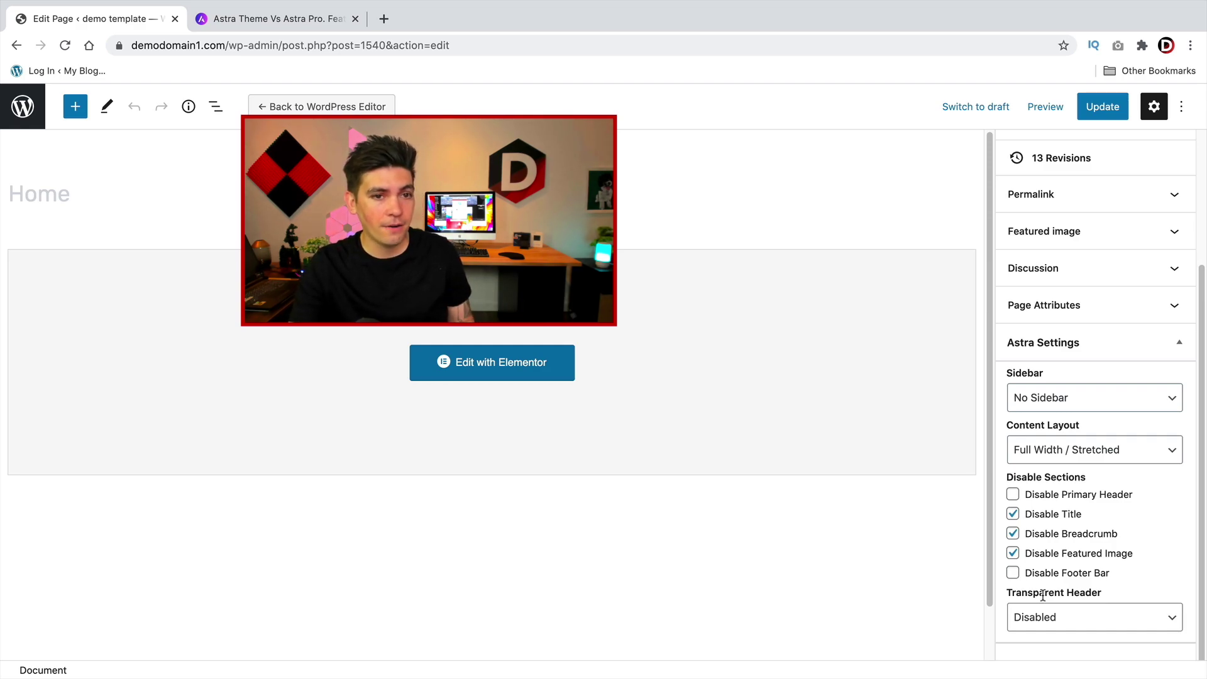
left_click(1069, 626)
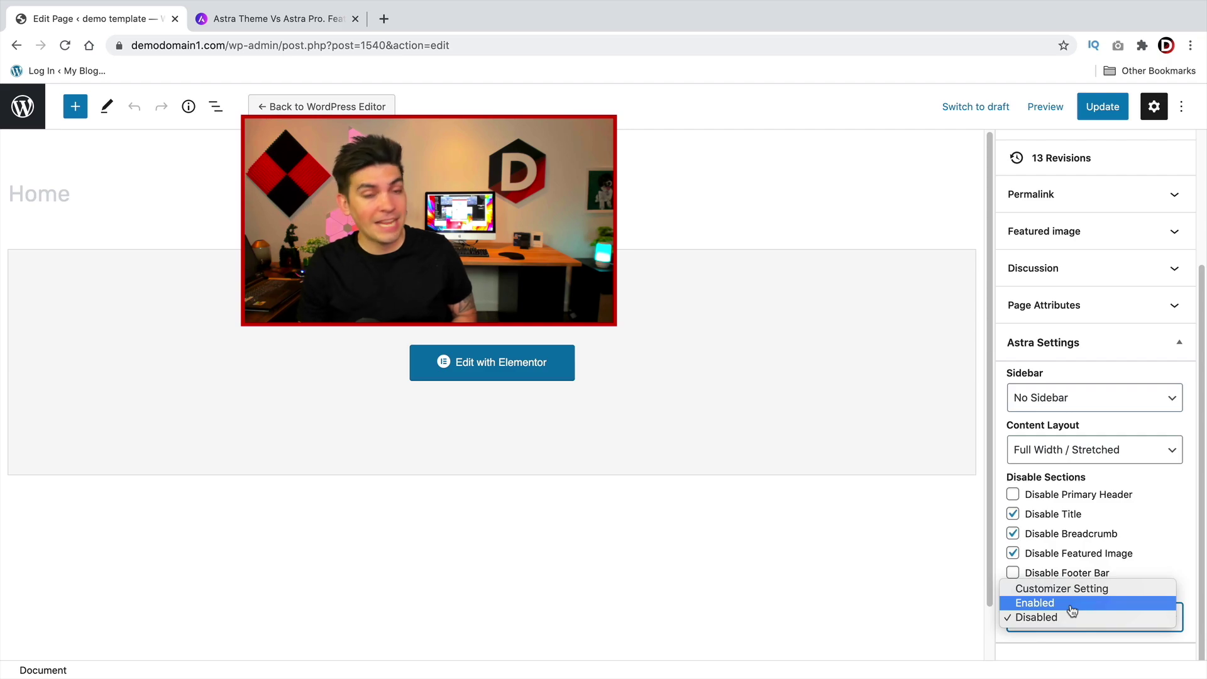
left_click(1067, 617)
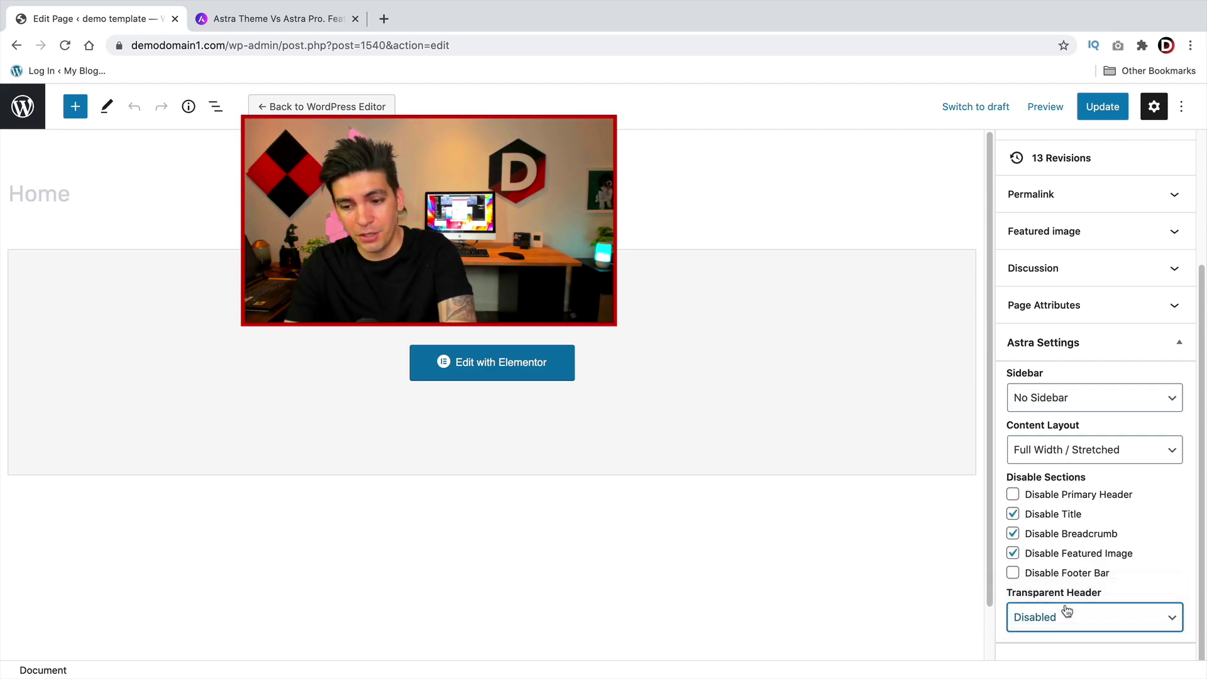
left_click(1102, 107)
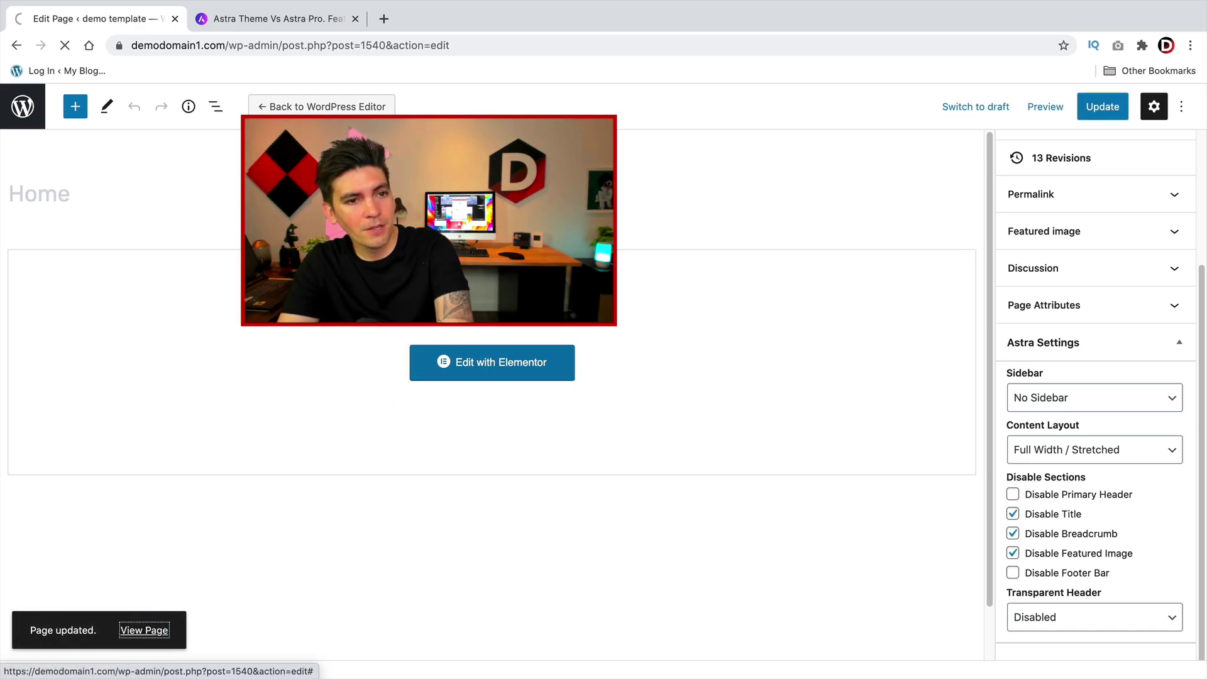
left_click(144, 631)
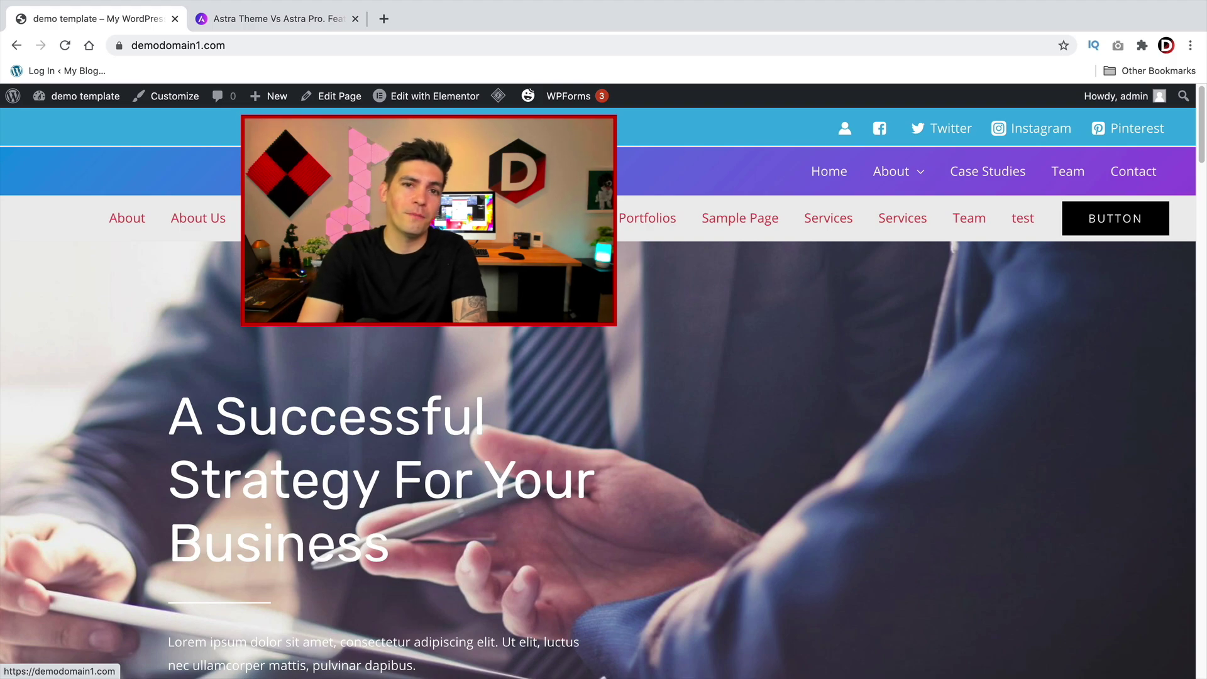